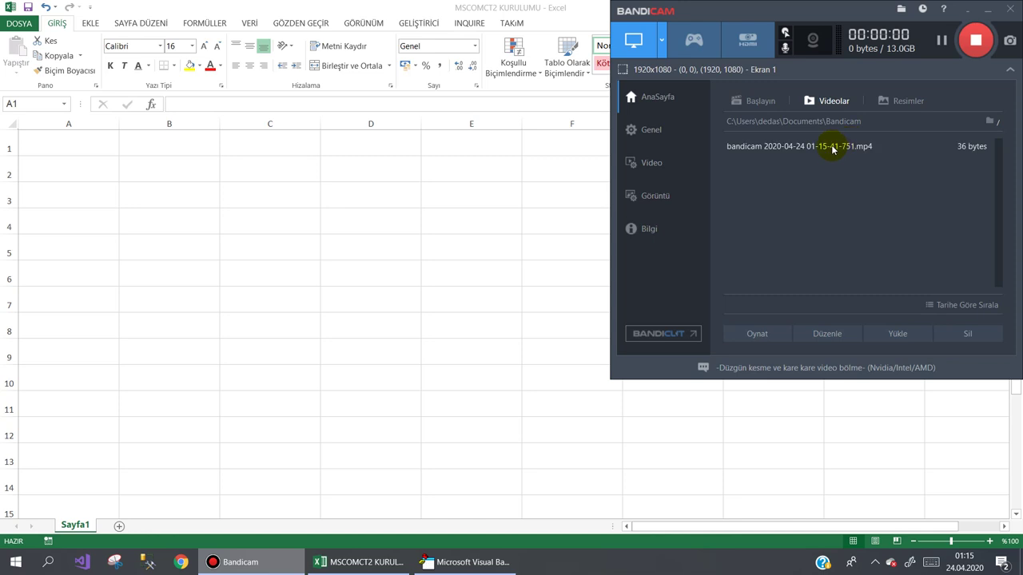
# Step: Check Excel's version and bitness under Account's About Excel, then return to the sheet
pyautogui.hotkey('alt', 'Tab')
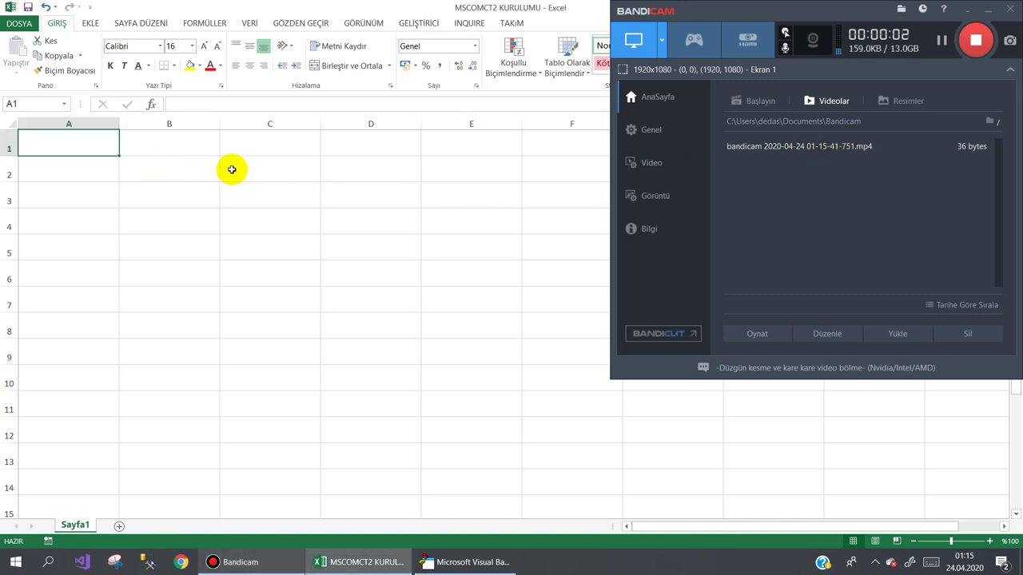
pyautogui.click(988, 9)
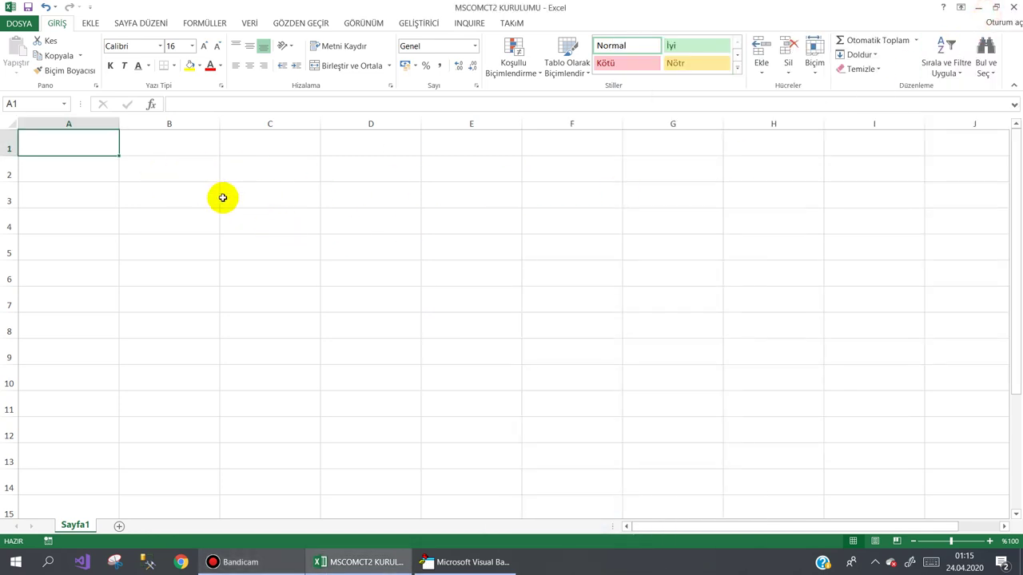
pyautogui.click(210, 176)
pyautogui.click(66, 149)
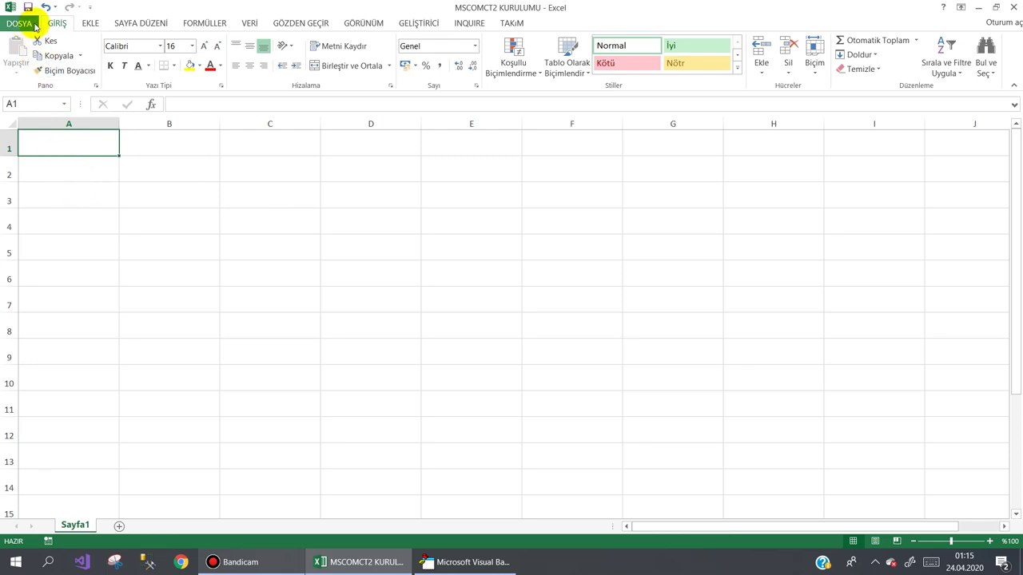
pyautogui.click(19, 23)
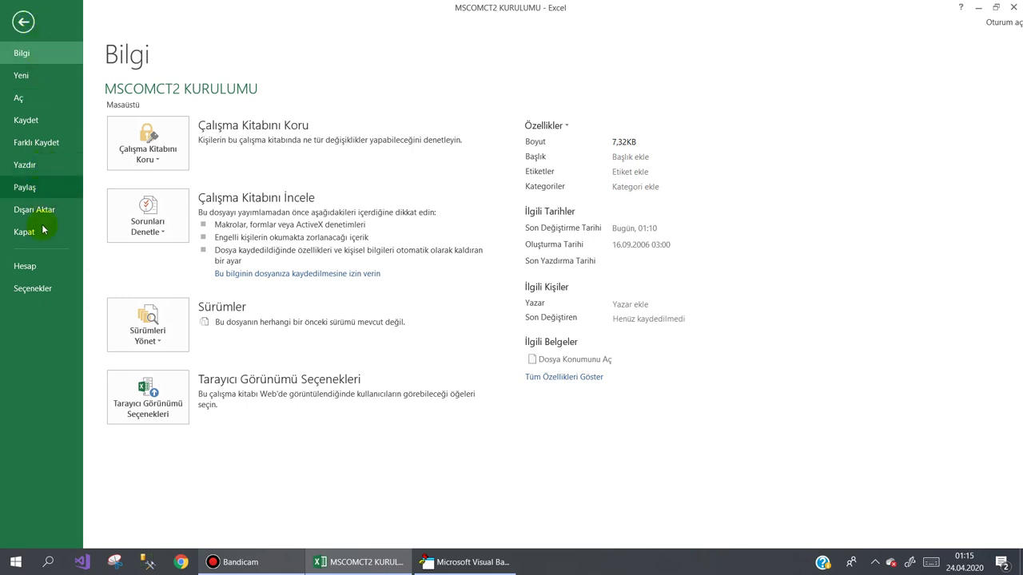
pyautogui.click(41, 266)
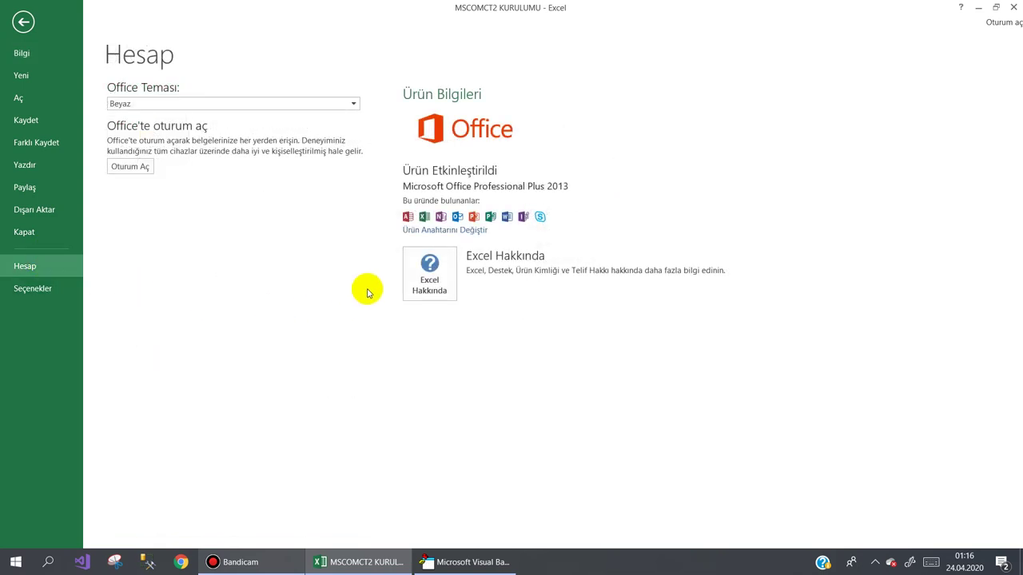
pyautogui.click(441, 280)
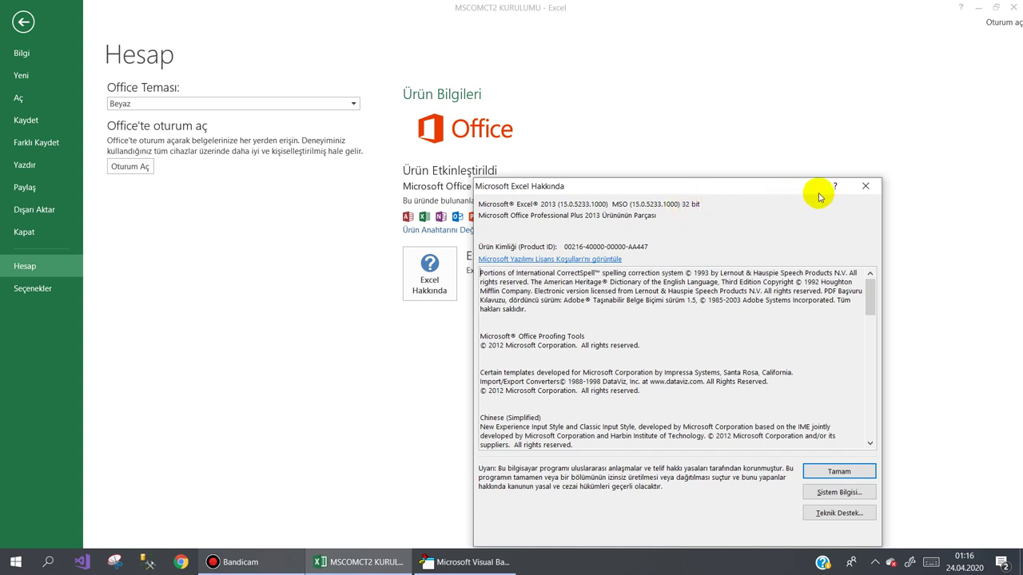
pyautogui.click(864, 186)
pyautogui.click(23, 22)
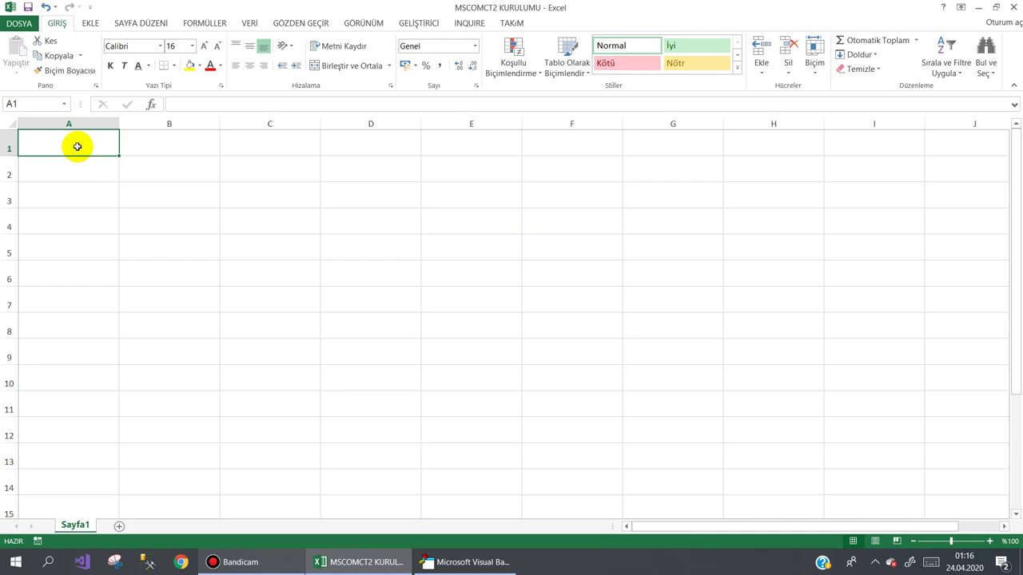
# Step: Enter 64 Bit in A1 and 32 bit in A2
pyautogui.write('64 Bit')
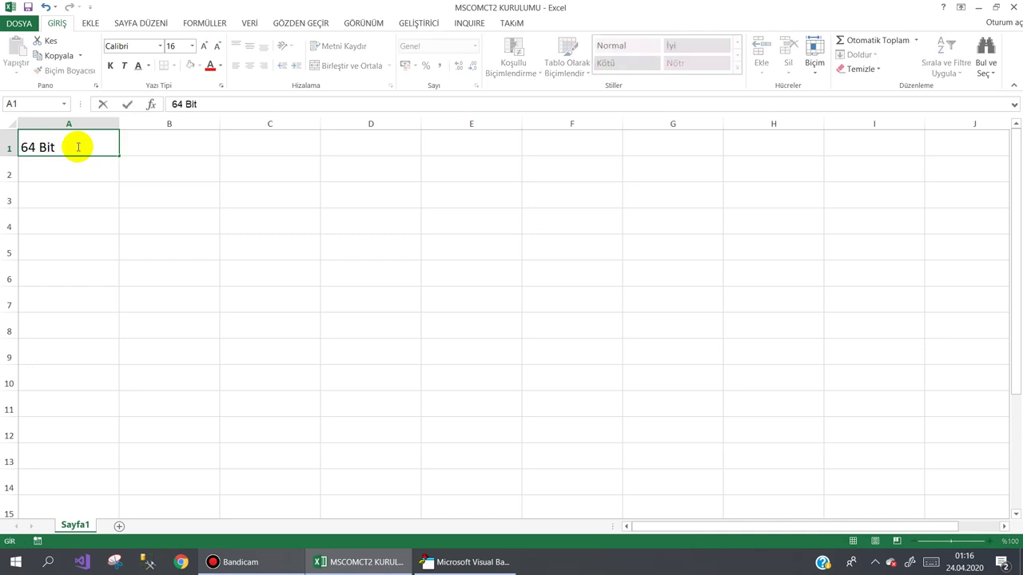
pyautogui.press('Return')
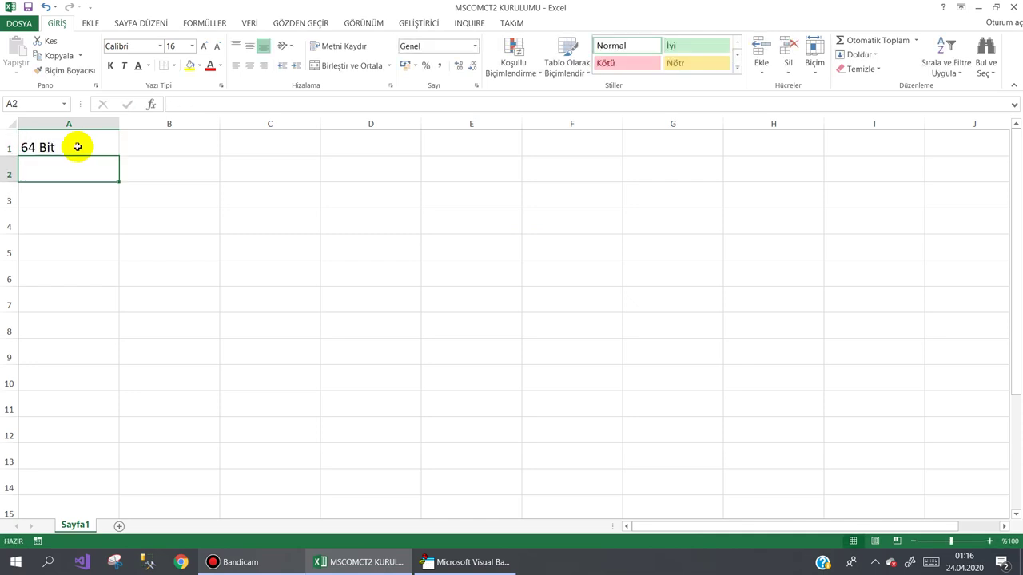
pyautogui.write('32 bit')
pyautogui.press('Return')
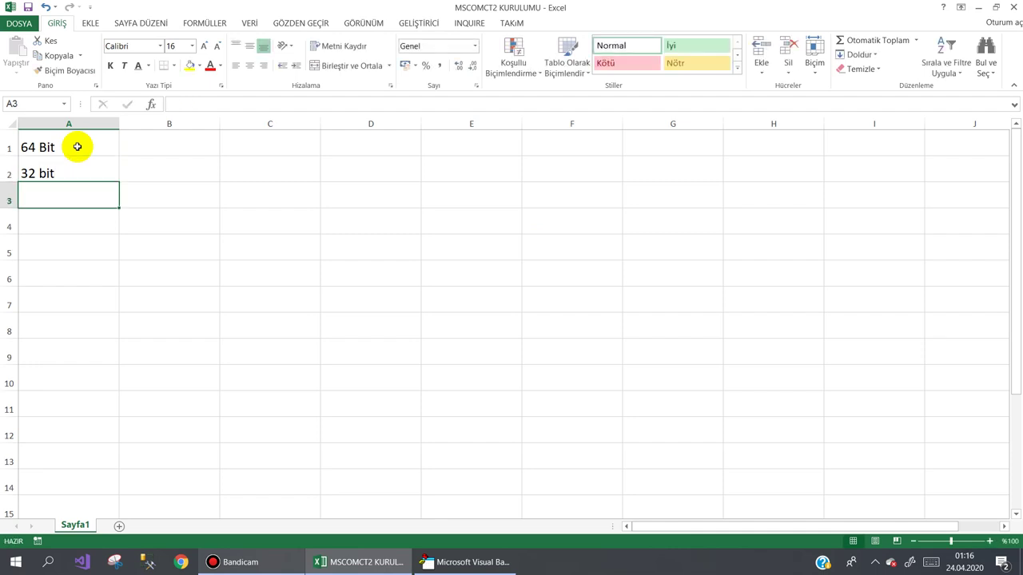
# Step: Add the over-2gb and up-to-2gb file-size notes in B1 and B2
pyautogui.click(160, 147)
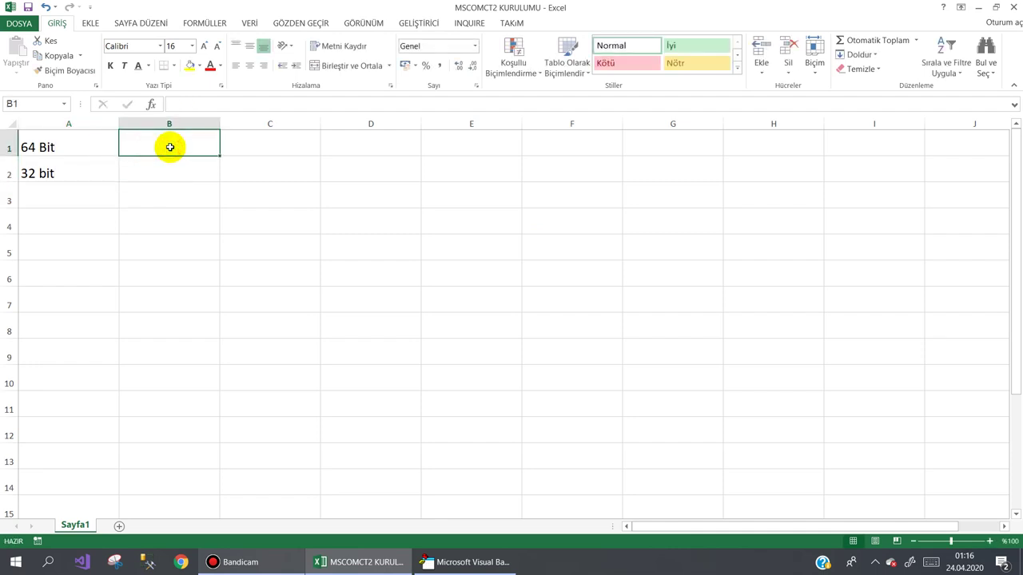
pyautogui.write('2')
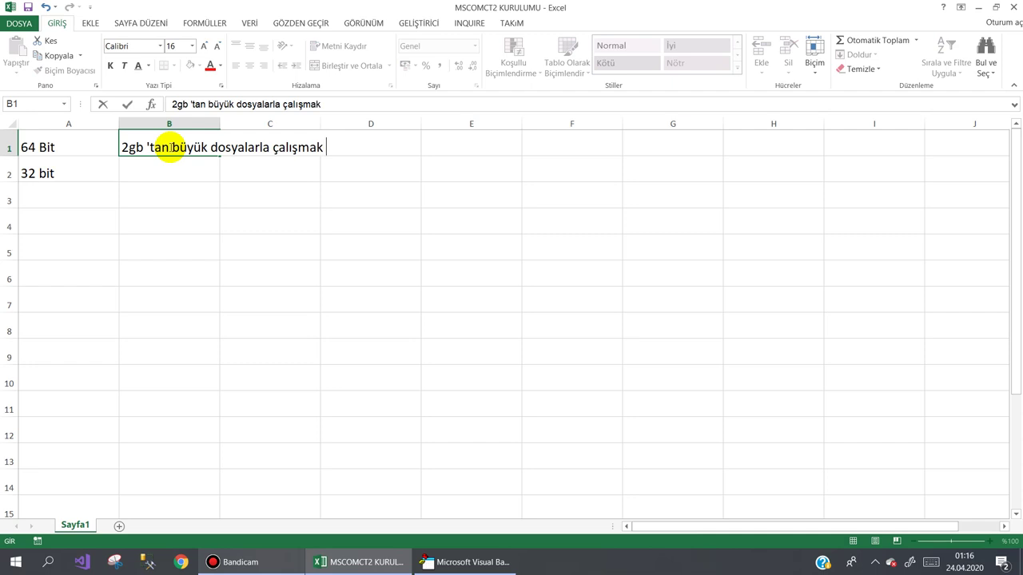
pyautogui.write('için')
pyautogui.press('Return')
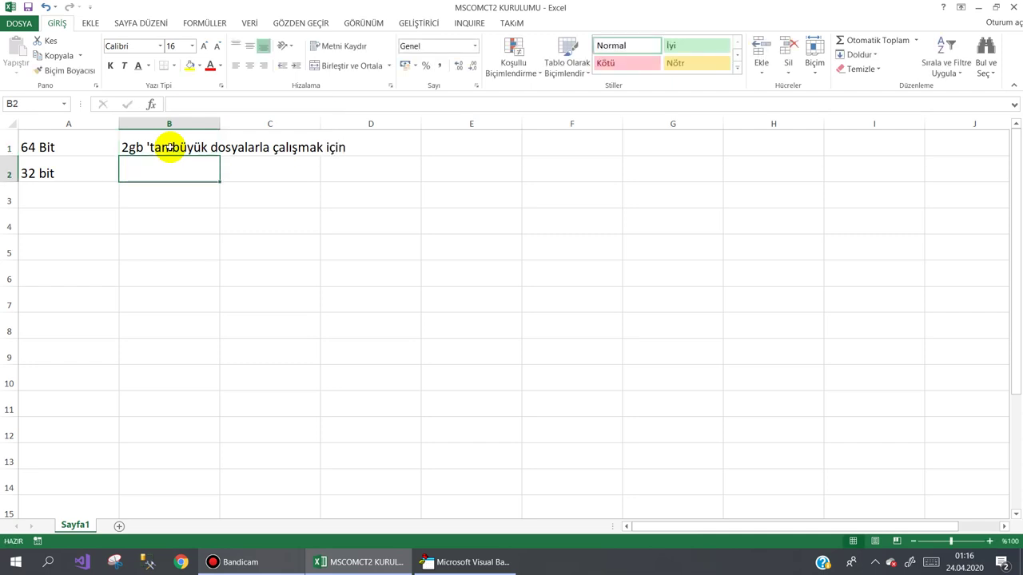
pyautogui.write('2')
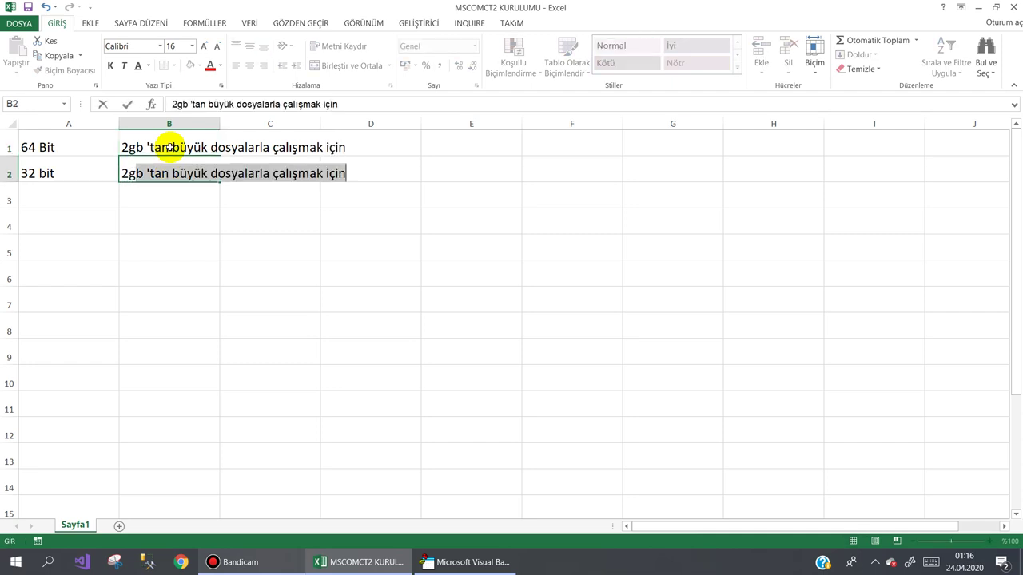
pyautogui.write('g ')
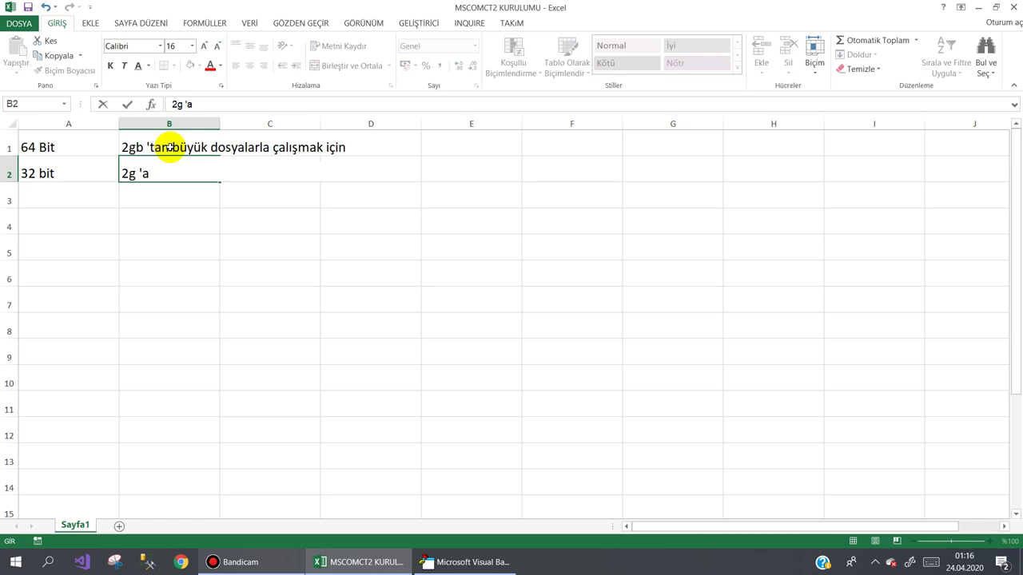
pyautogui.write('b')
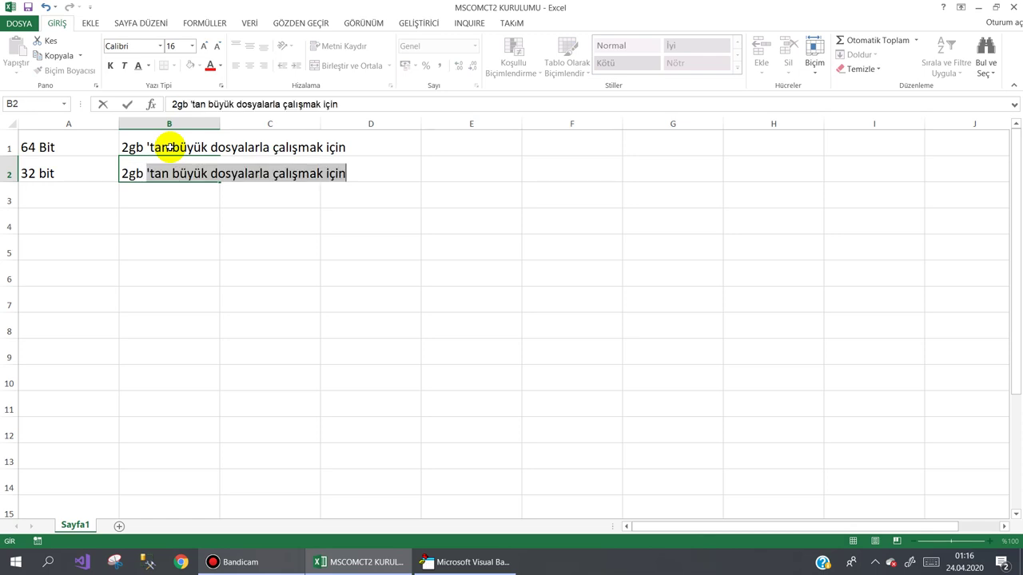
pyautogui.write("'a")
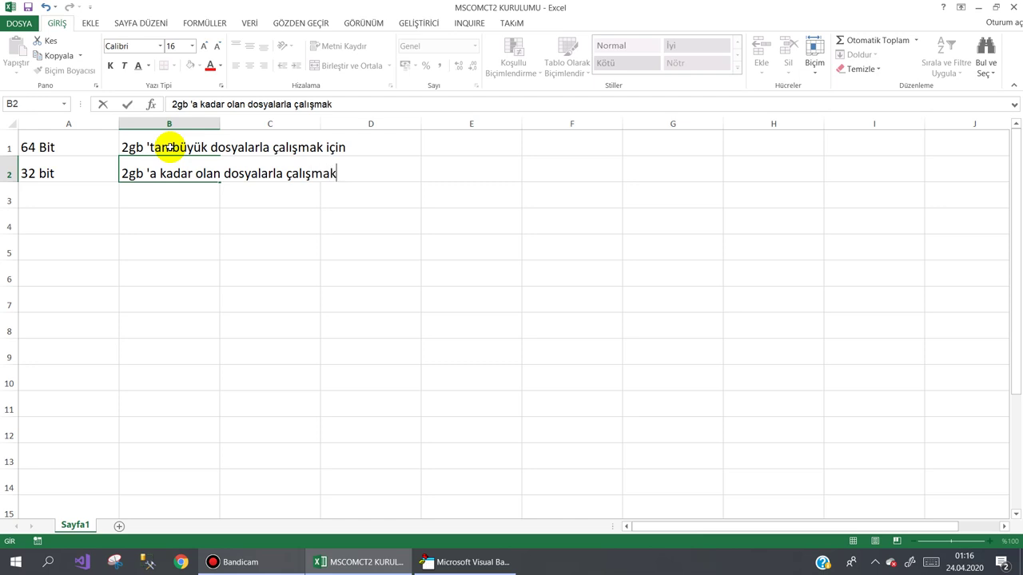
pyautogui.write('için')
pyautogui.press('Return')
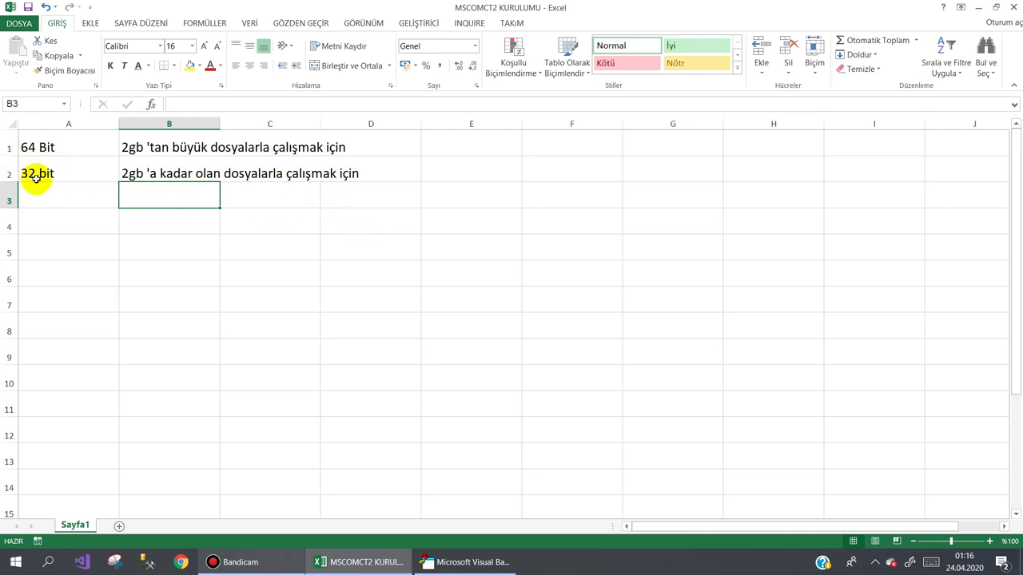
# Step: Select the 64 Bit and 32 bit rows and the A1:A2 labels on the sheet
pyautogui.moveTo(39, 172); pyautogui.dragTo(349, 176)
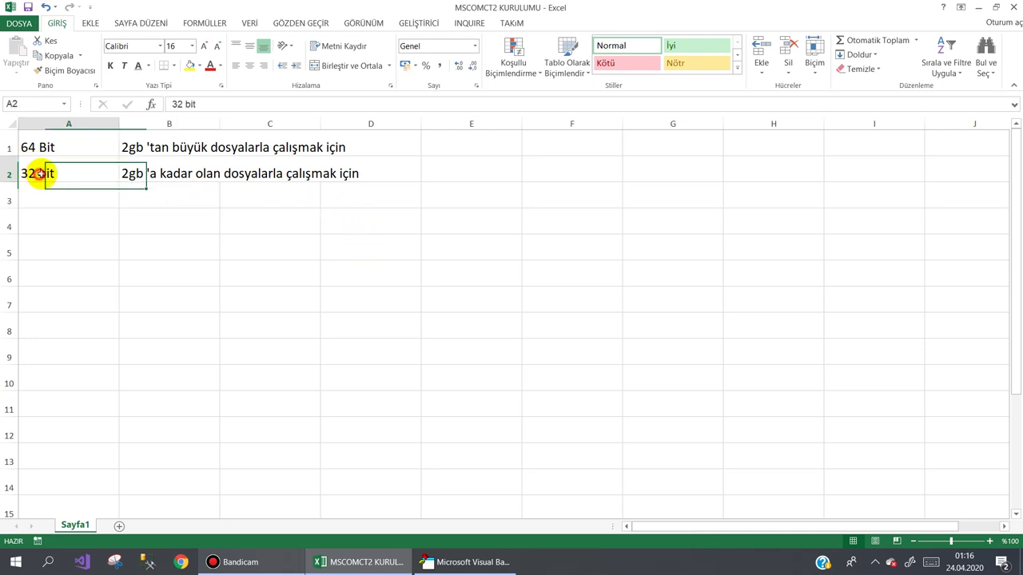
pyautogui.click(217, 211)
pyautogui.click(79, 146)
pyautogui.moveTo(78, 146); pyautogui.dragTo(350, 155)
pyautogui.click(80, 171)
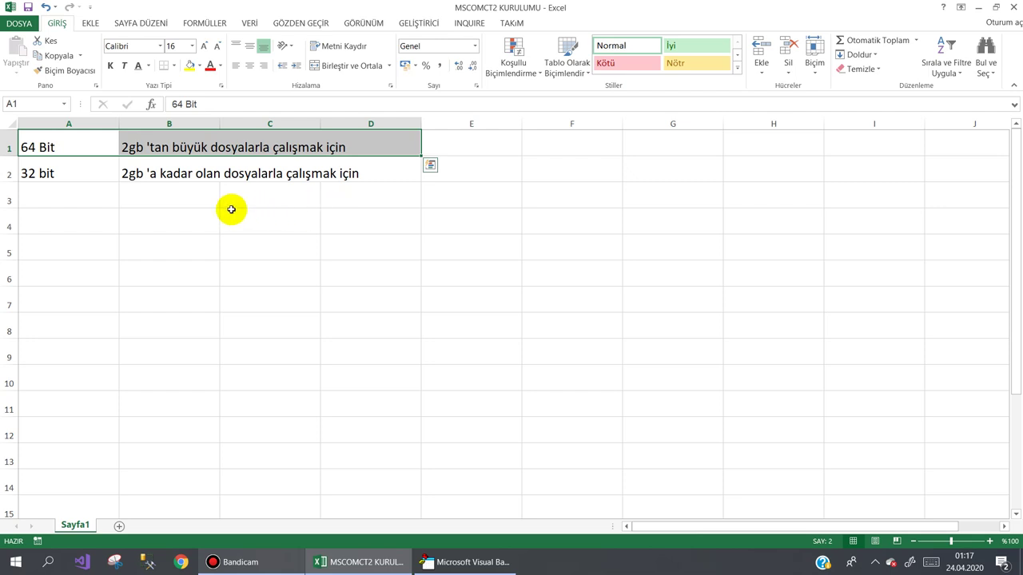
pyautogui.click(165, 205)
pyautogui.click(71, 146)
pyautogui.moveTo(159, 146); pyautogui.dragTo(302, 147)
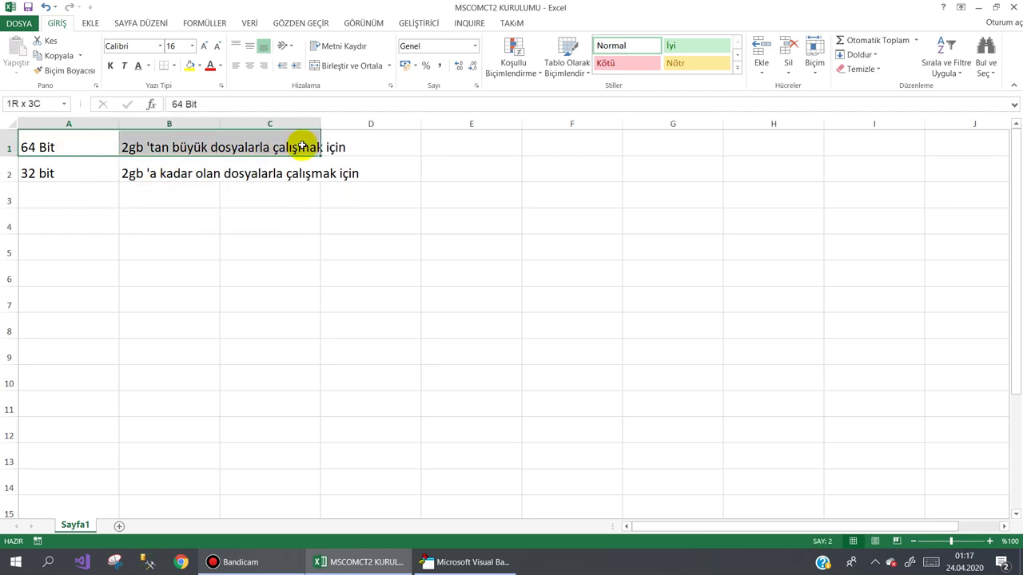
pyautogui.click(62, 151)
pyautogui.click(51, 171)
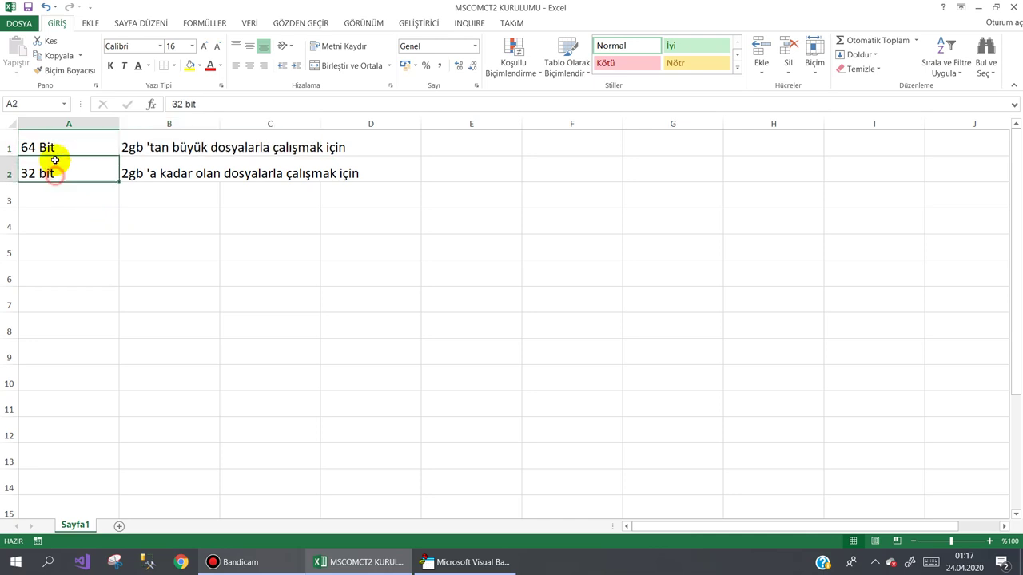
pyautogui.click(63, 148)
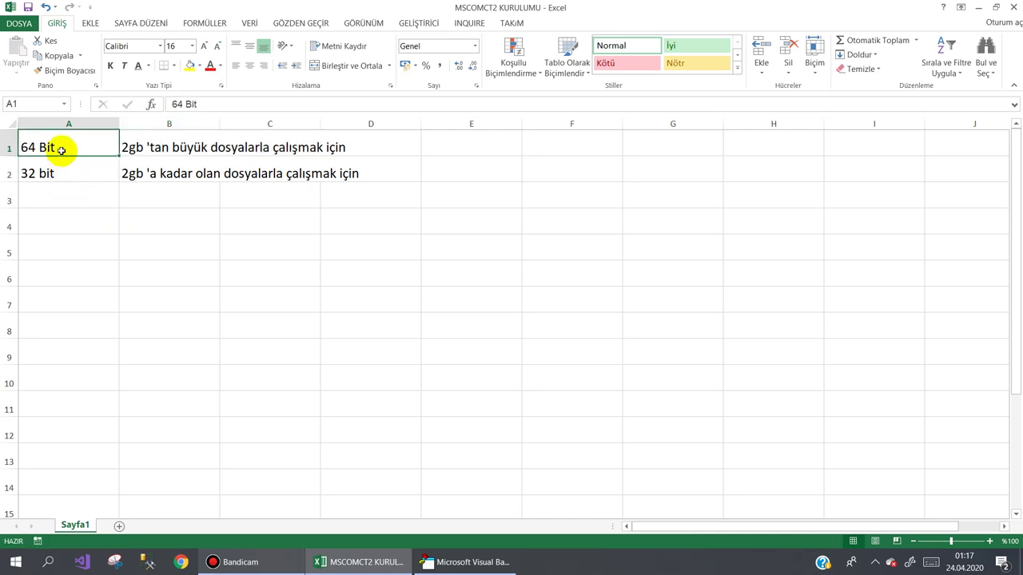
pyautogui.moveTo(61, 144); pyautogui.dragTo(55, 173)
pyautogui.click(66, 215)
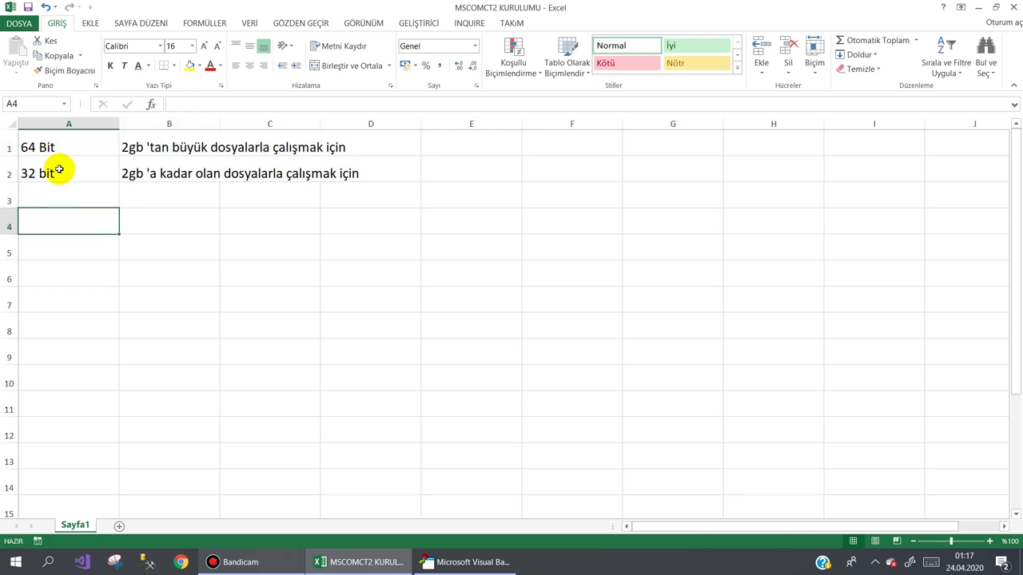
pyautogui.click(67, 145)
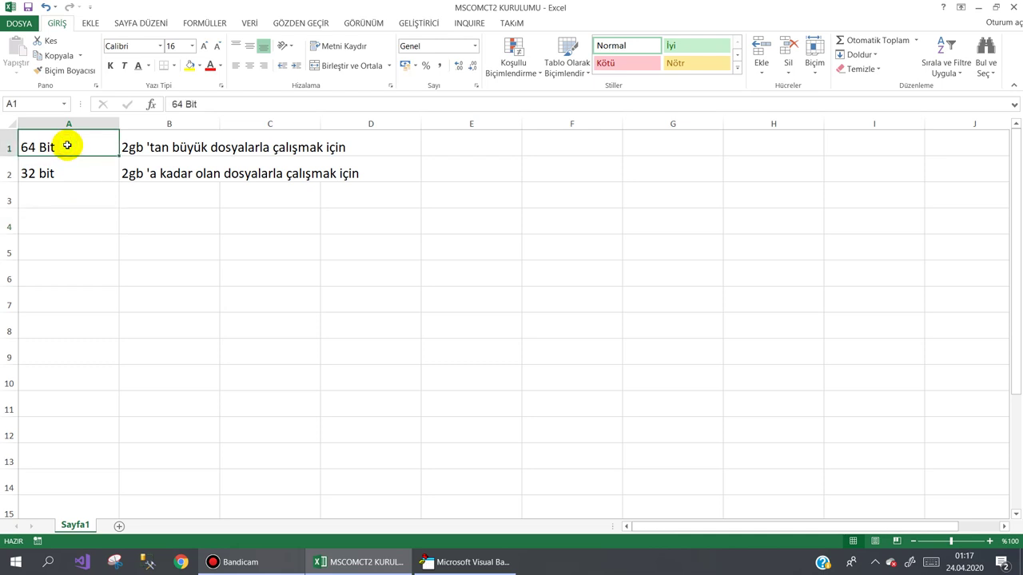
# Step: Click through cells A2, B2, B4, A1 and B5 around the notes
pyautogui.click(270, 219)
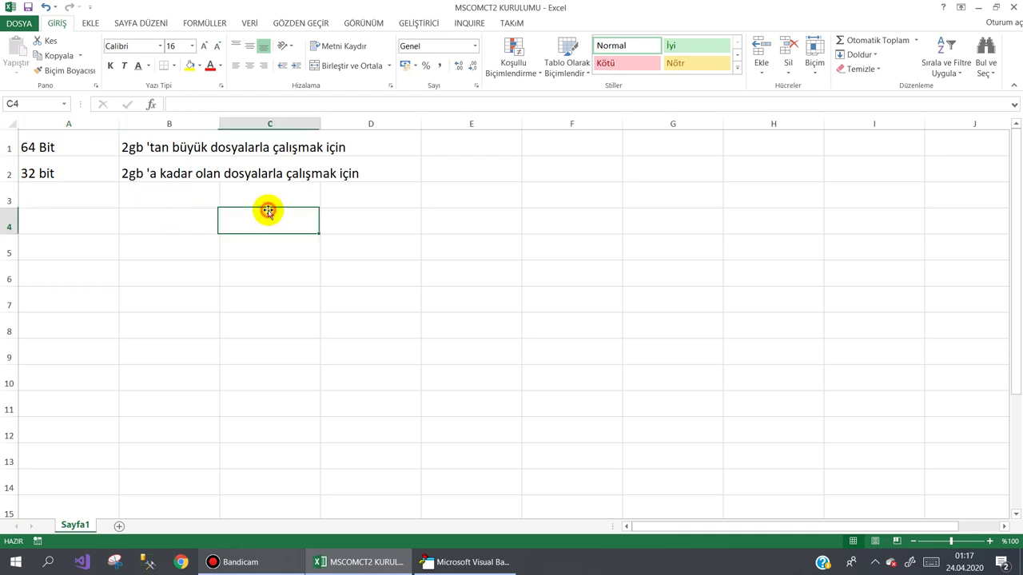
pyautogui.click(362, 201)
pyautogui.click(365, 229)
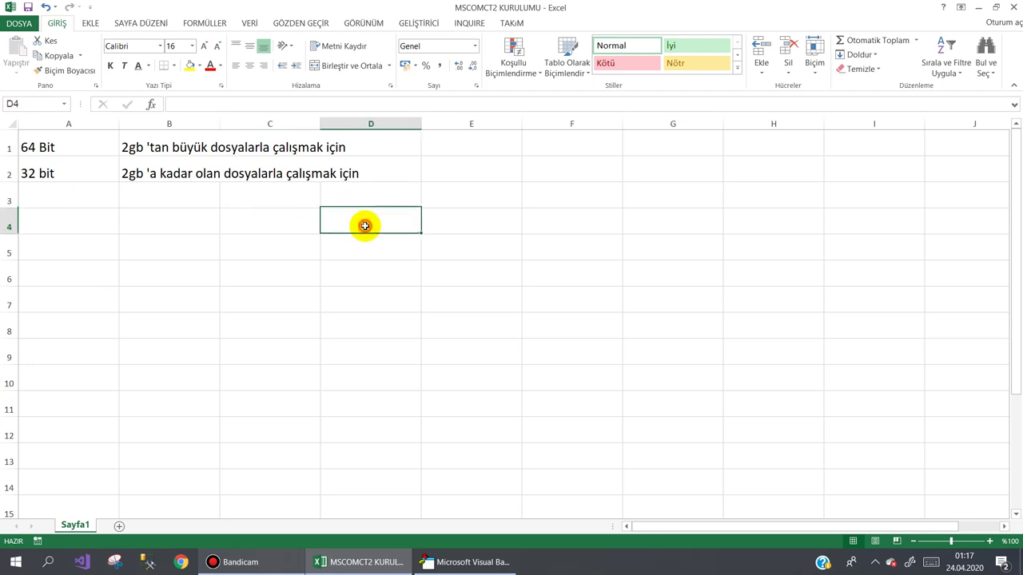
pyautogui.click(95, 173)
pyautogui.click(134, 172)
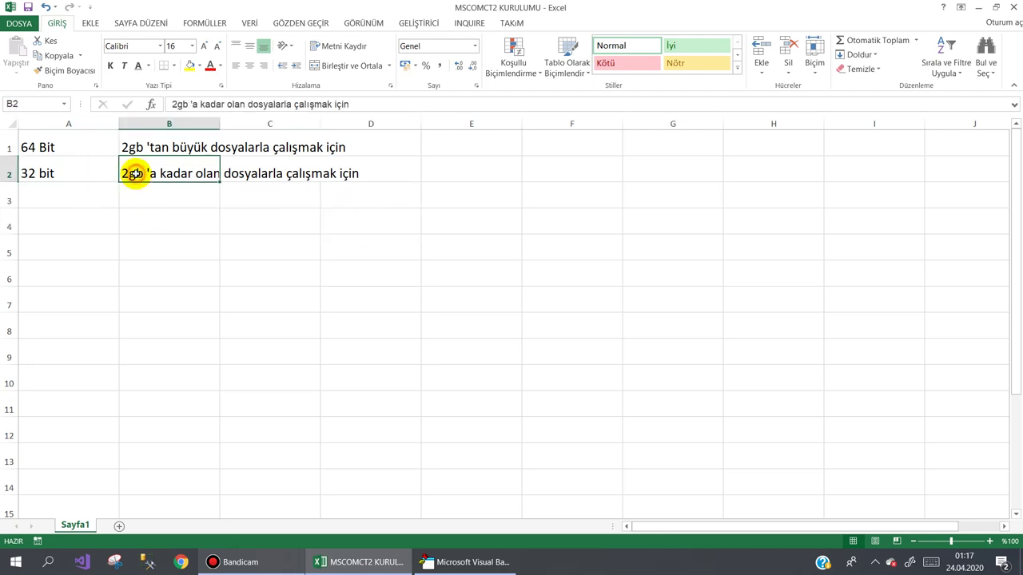
pyautogui.click(253, 173)
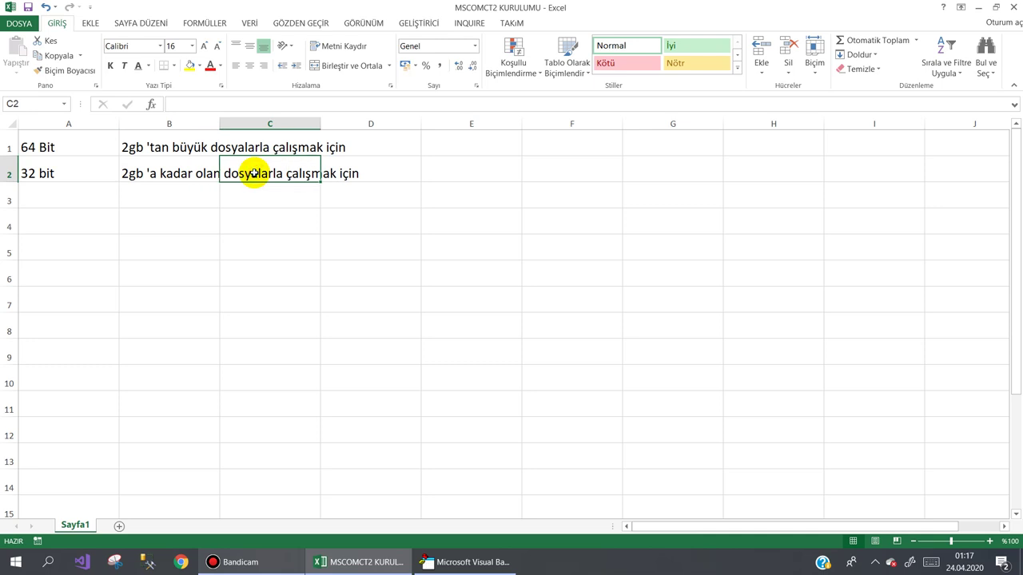
pyautogui.click(148, 210)
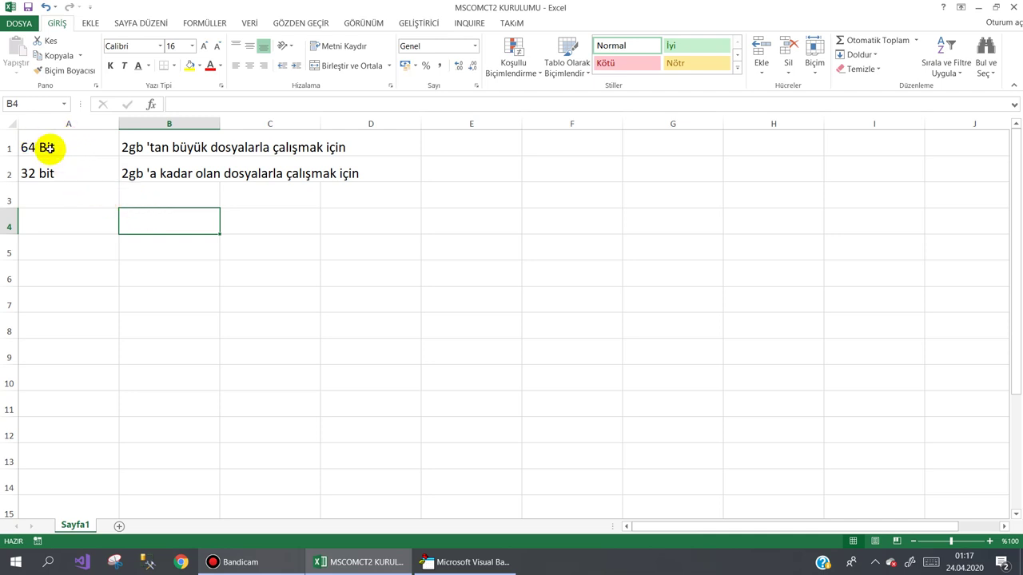
pyautogui.click(46, 147)
pyautogui.click(151, 245)
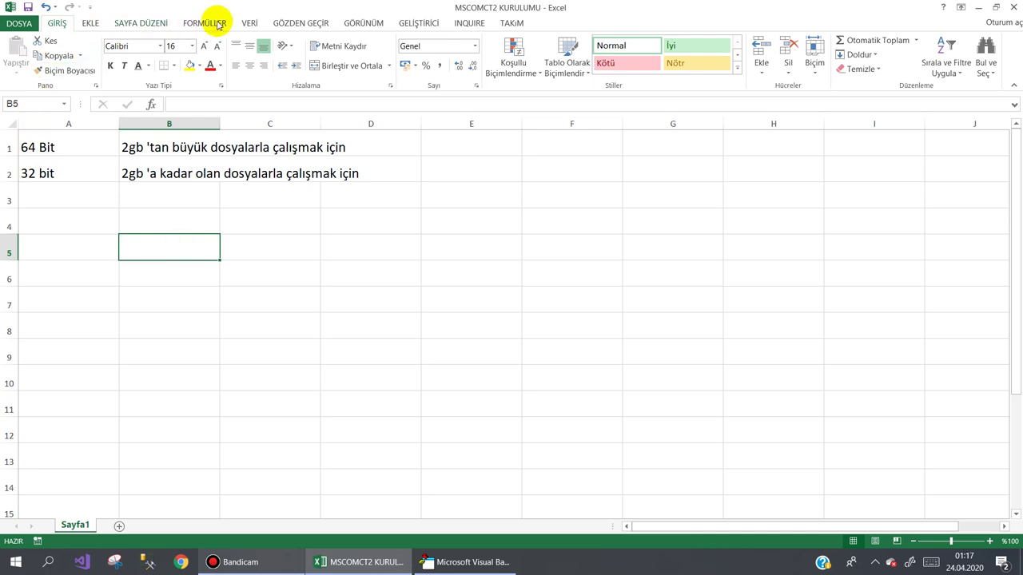
# Step: Open the Visual Basic editor from the GELİŞTİRİCİ (Developer) tab
pyautogui.click(404, 24)
pyautogui.click(16, 58)
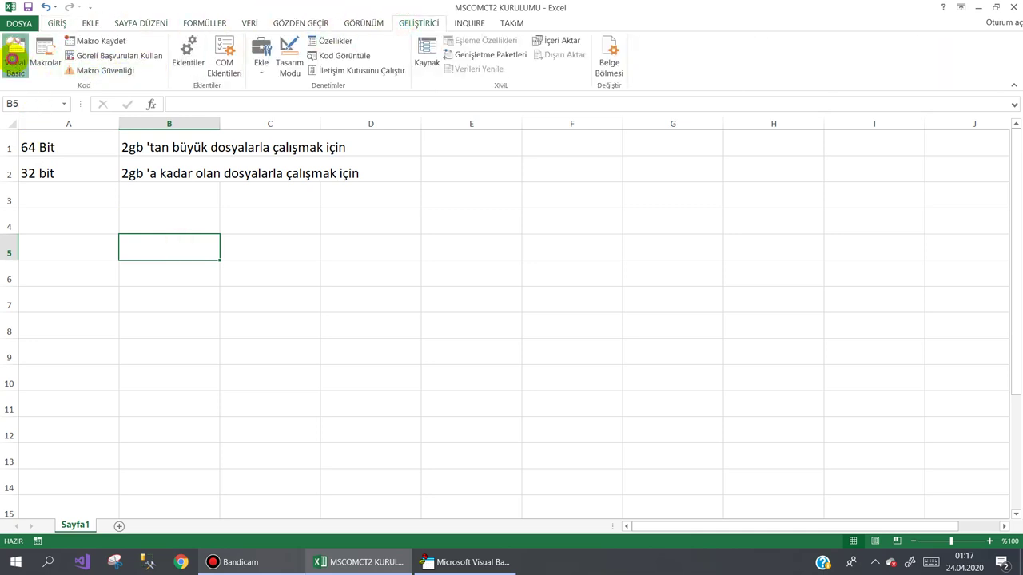
pyautogui.click(284, 173)
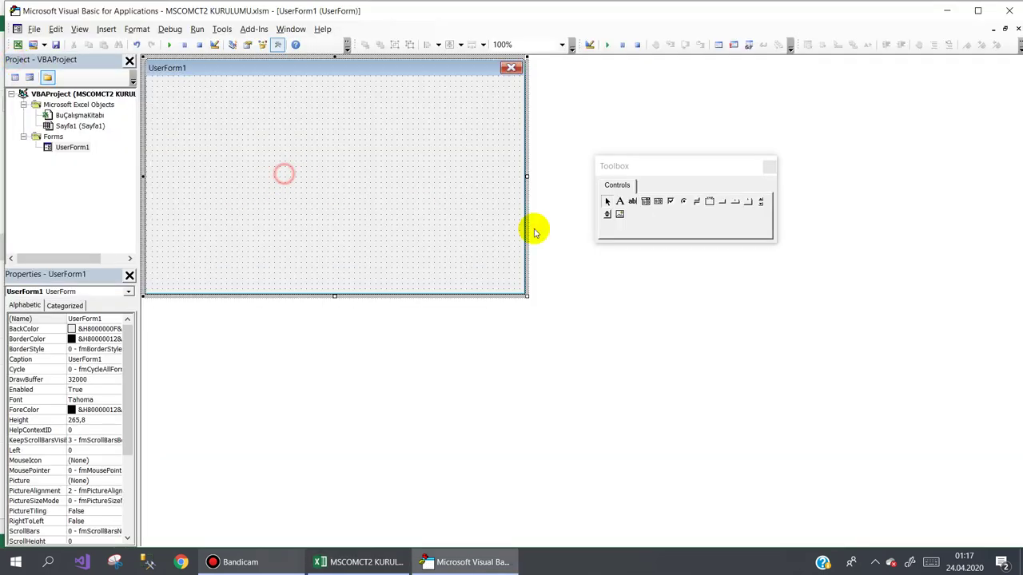
# Step: Add Date and Time Picker Control 6.0 and Flat Scrollbar Control 6.0 (SP6) via Additional Controls
pyautogui.rightClick(671, 225)
pyautogui.click(695, 237)
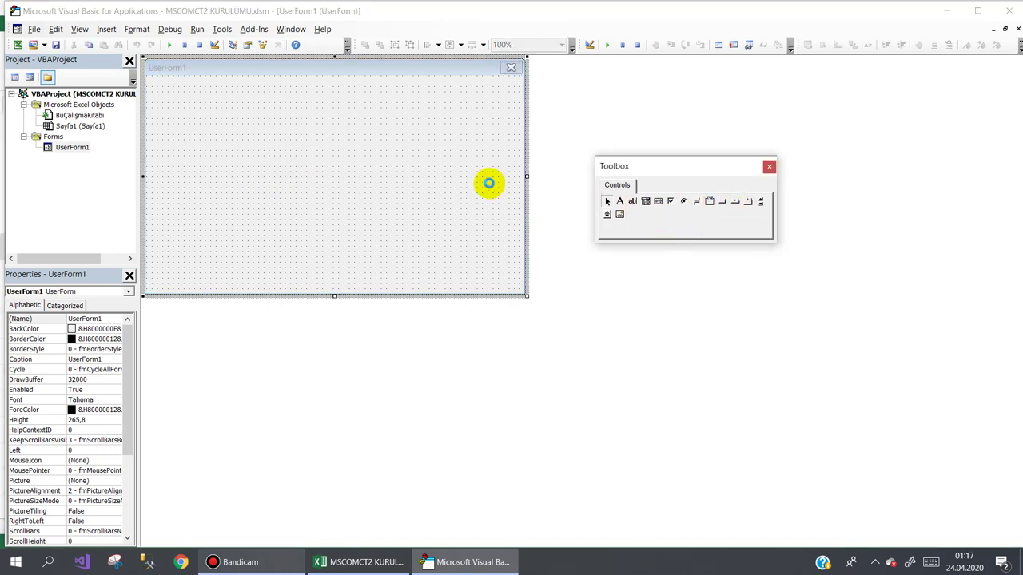
pyautogui.moveTo(770, 226); pyautogui.dragTo(771, 250)
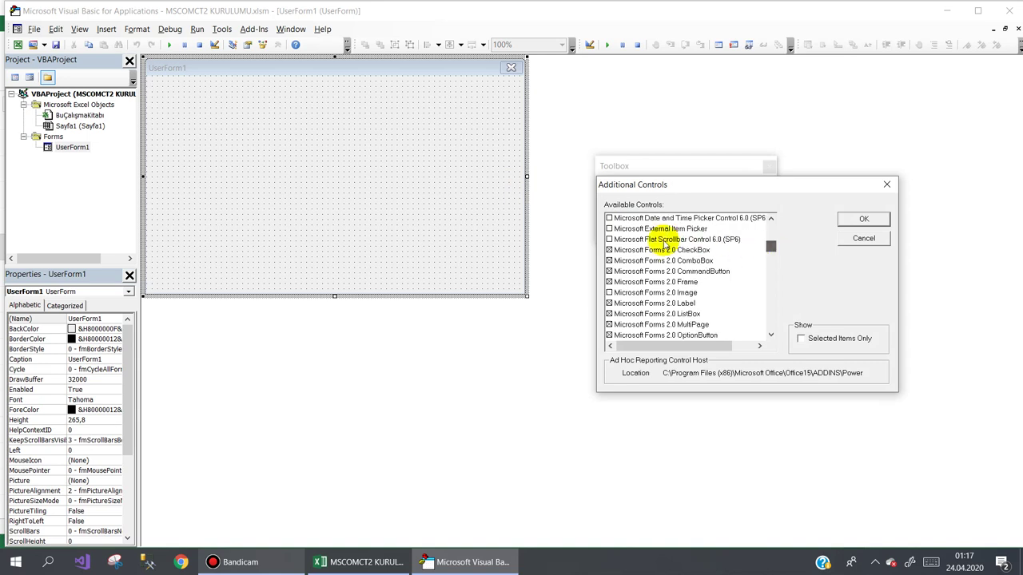
pyautogui.click(608, 239)
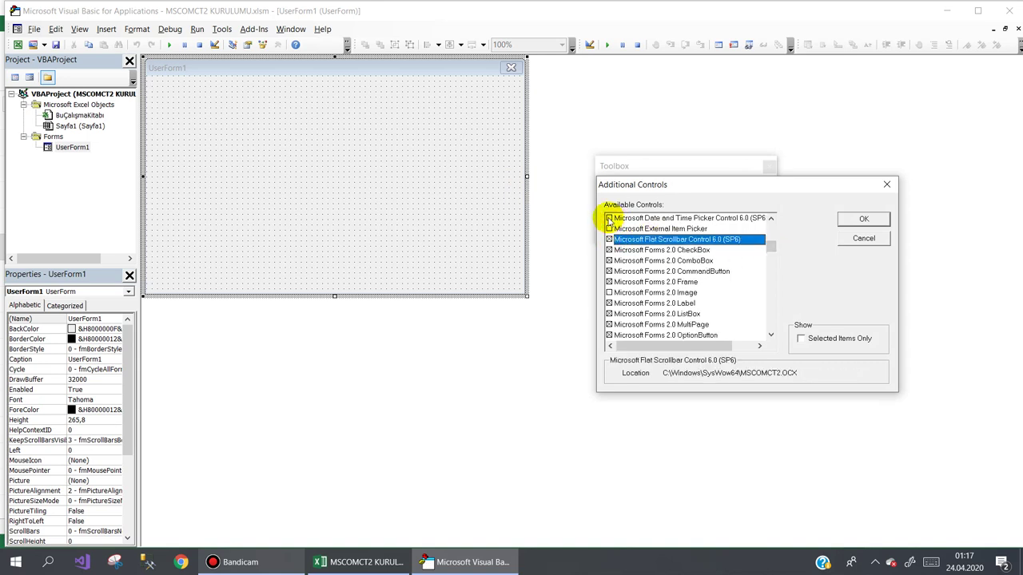
pyautogui.click(609, 217)
pyautogui.click(863, 219)
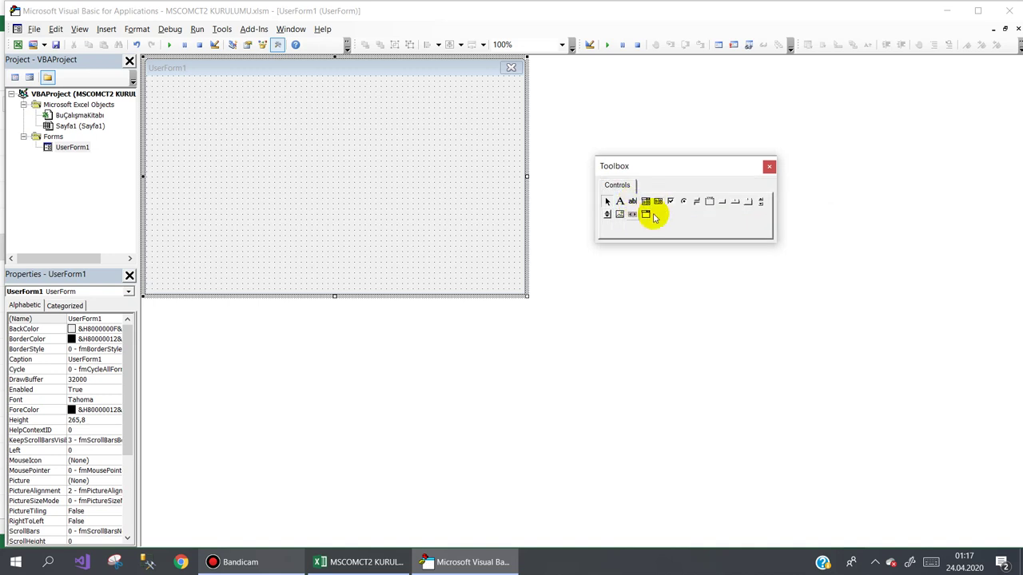
pyautogui.click(645, 214)
pyautogui.moveTo(268, 186); pyautogui.dragTo(435, 221)
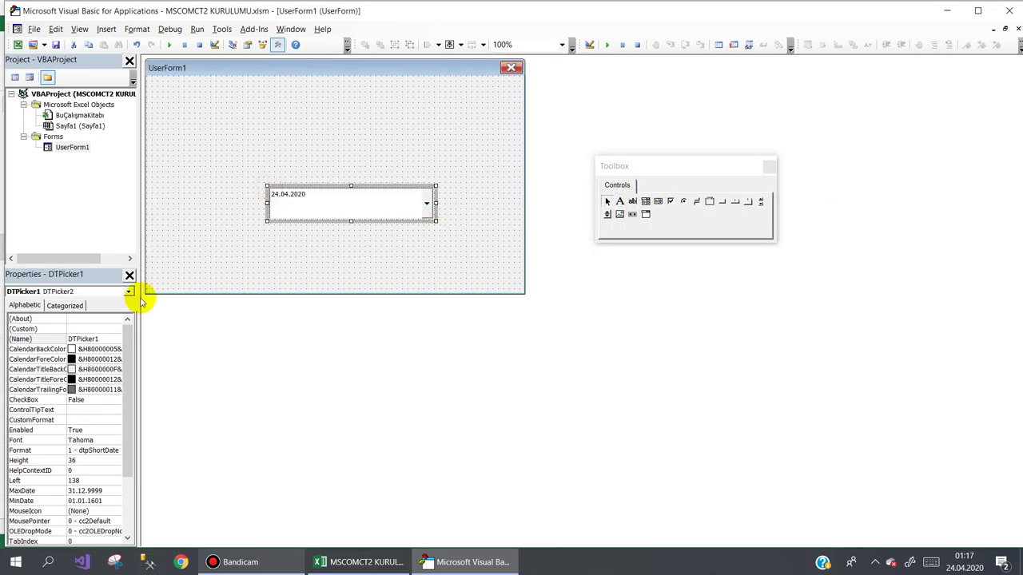
pyautogui.click(108, 328)
pyautogui.click(117, 329)
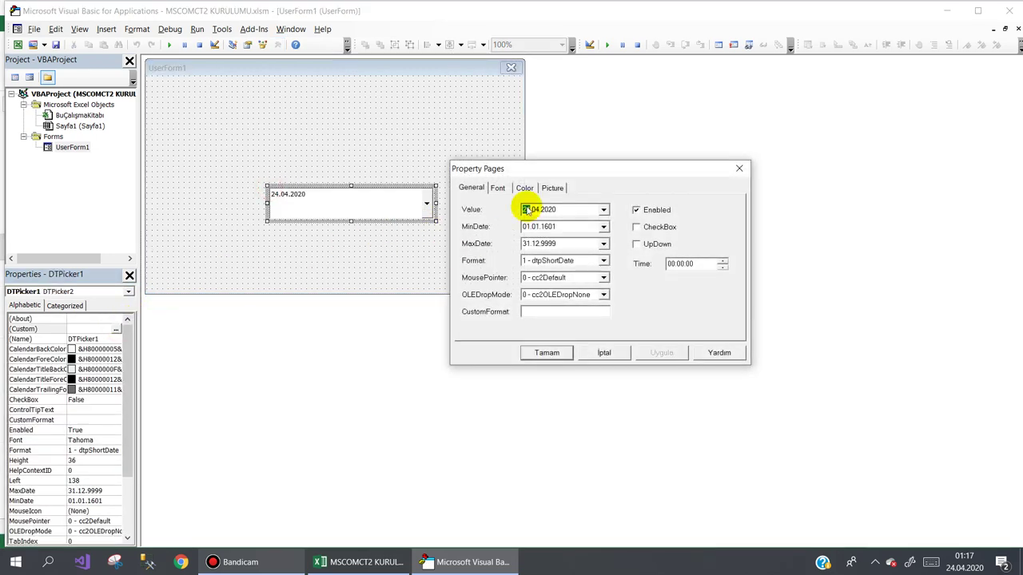
pyautogui.click(524, 188)
pyautogui.click(552, 188)
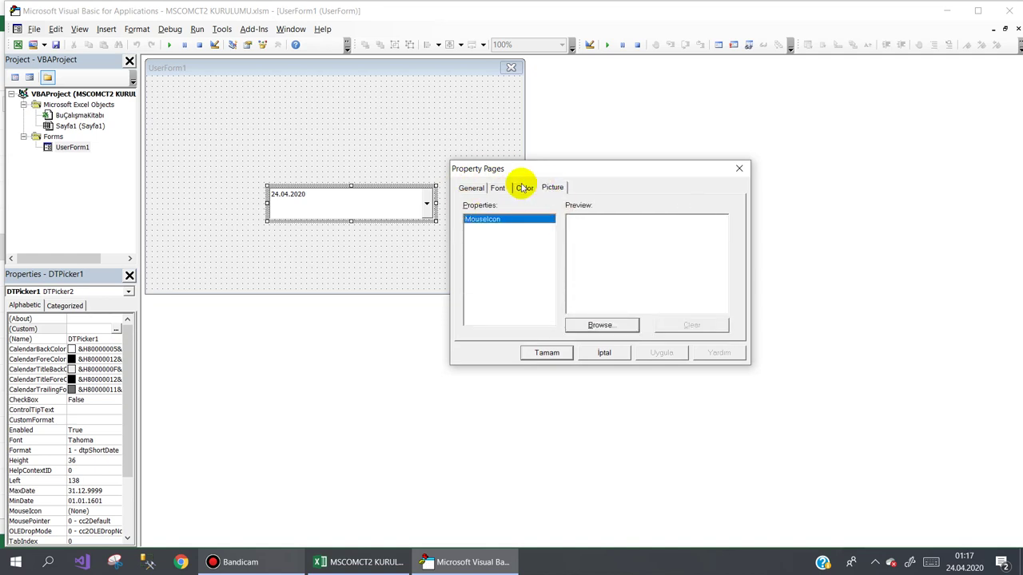
pyautogui.click(471, 188)
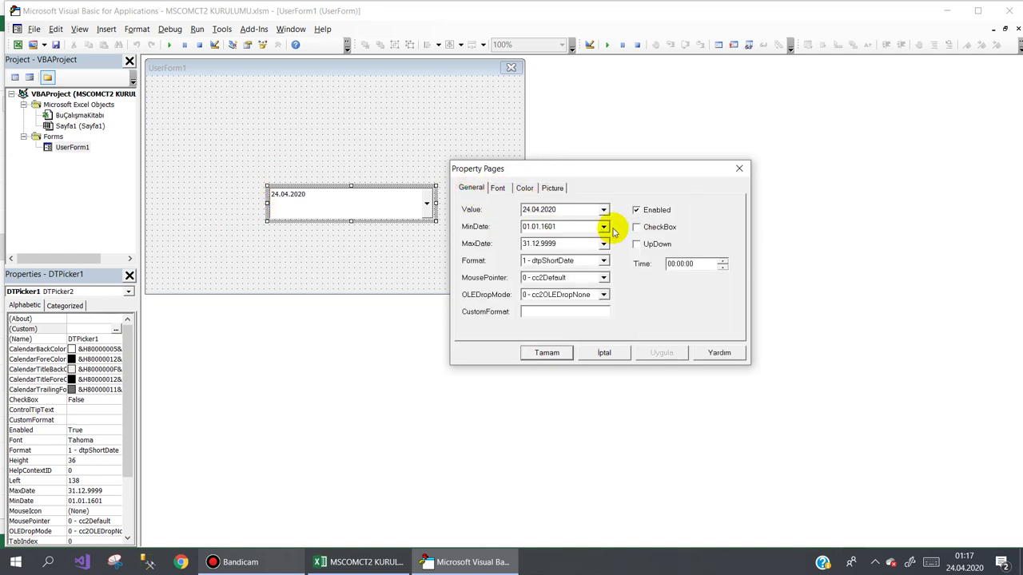
pyautogui.click(739, 169)
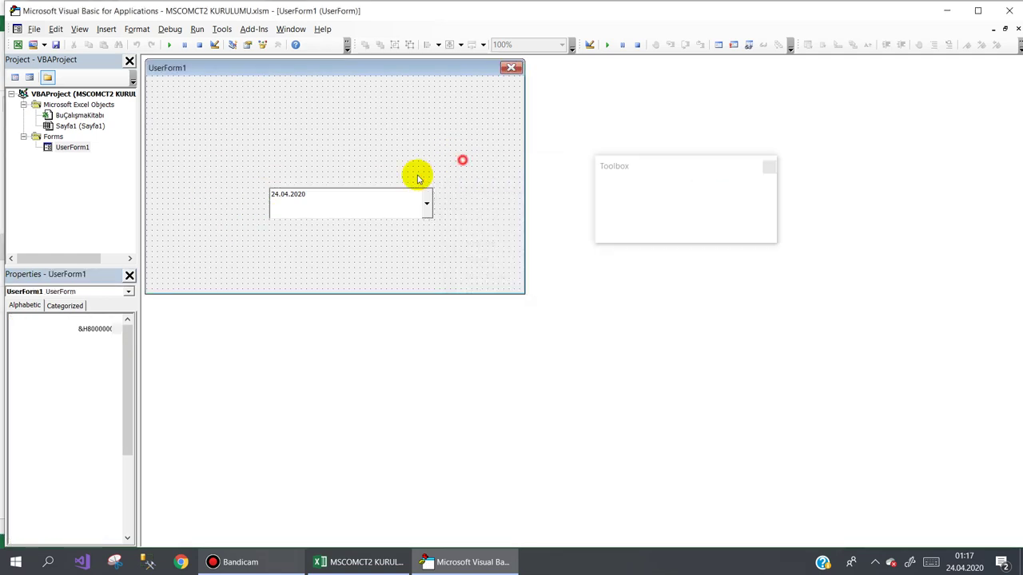
pyautogui.press('Delete')
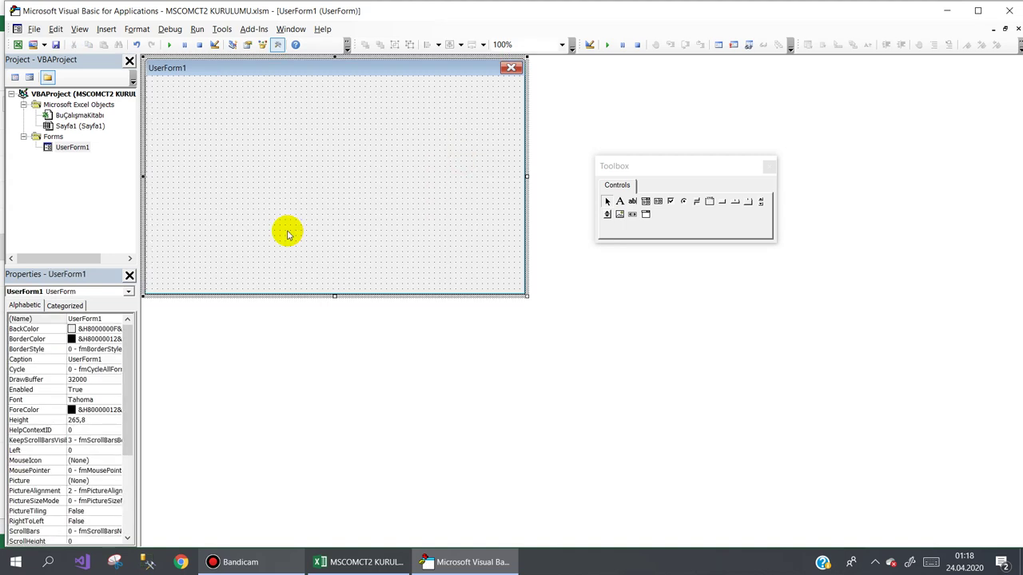
# Step: Draw a DTPicker on UserForm1's left side and shrink its height and width
pyautogui.click(646, 214)
pyautogui.moveTo(174, 183); pyautogui.dragTo(311, 210)
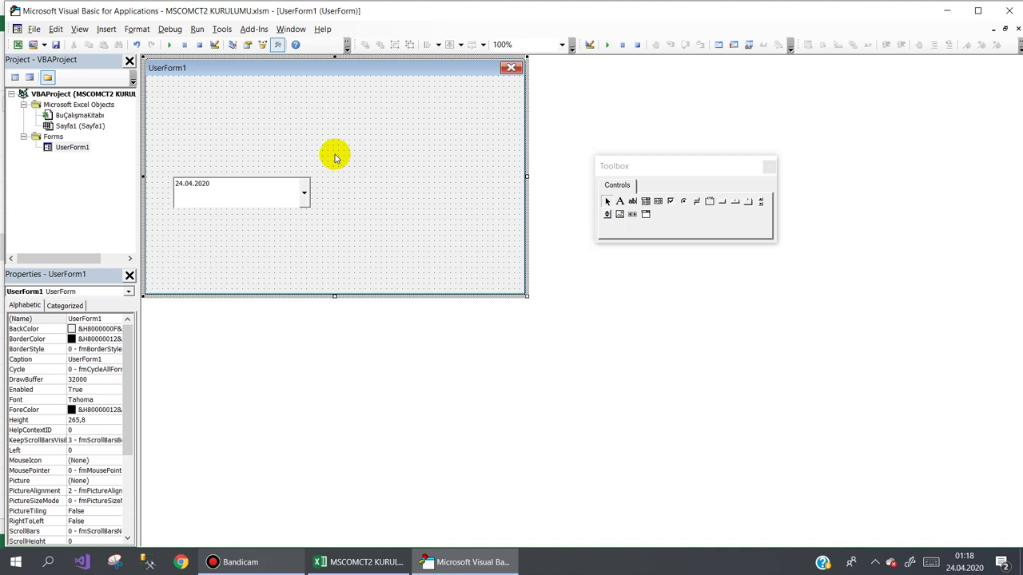
pyautogui.click(240, 196)
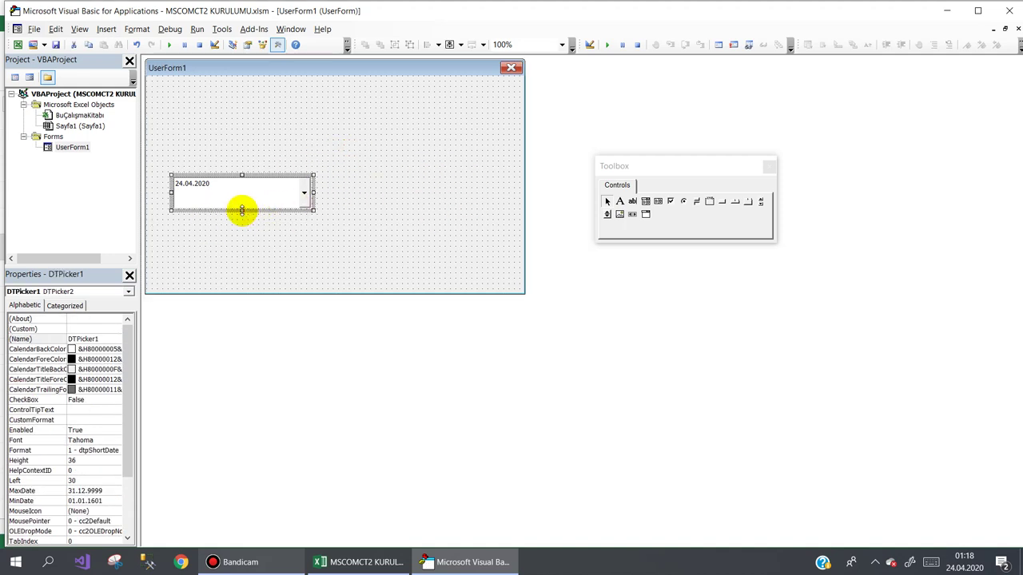
pyautogui.moveTo(242, 210); pyautogui.dragTo(242, 196)
pyautogui.click(270, 213)
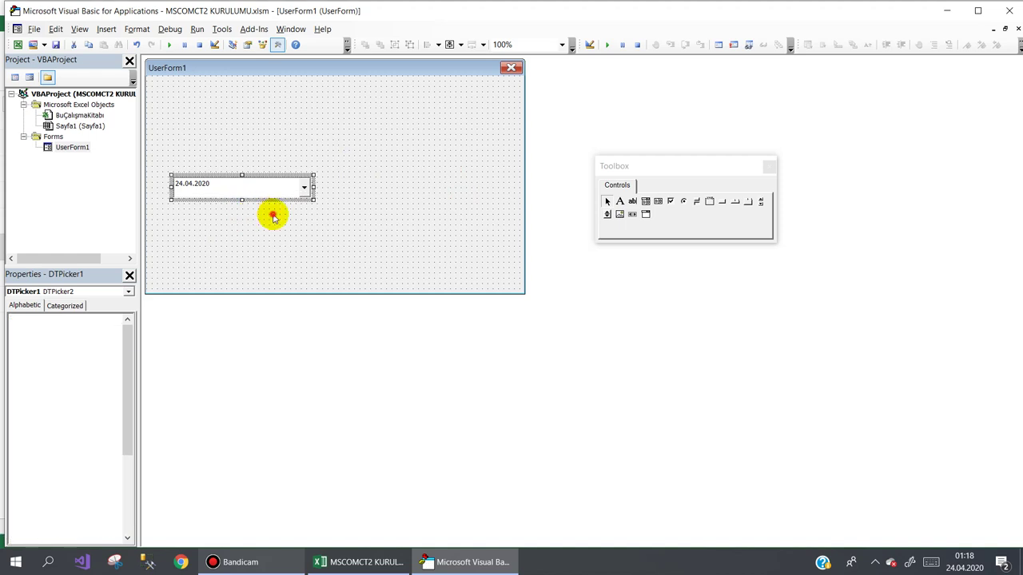
pyautogui.click(308, 187)
pyautogui.moveTo(314, 186); pyautogui.dragTo(239, 186)
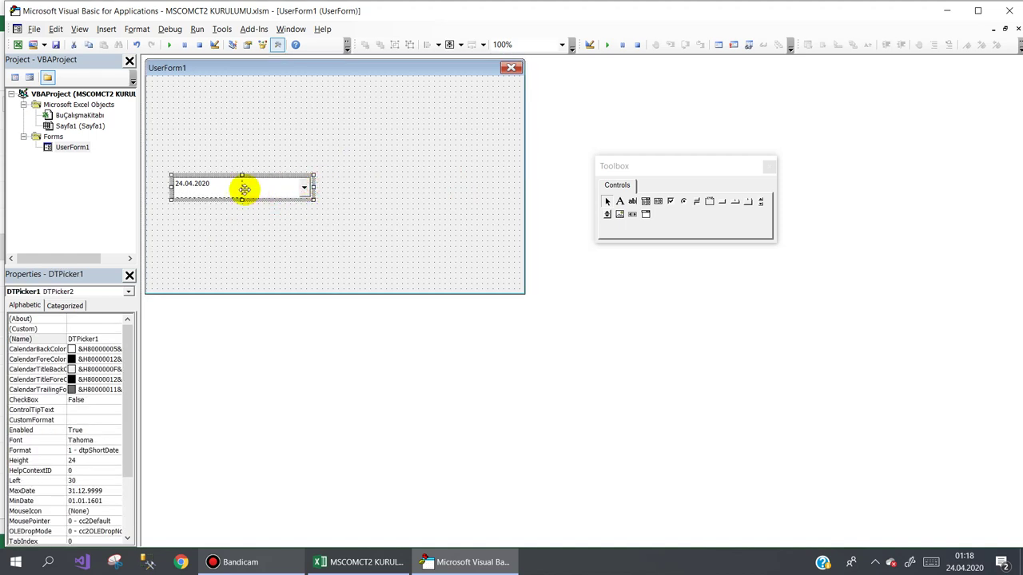
pyautogui.click(315, 177)
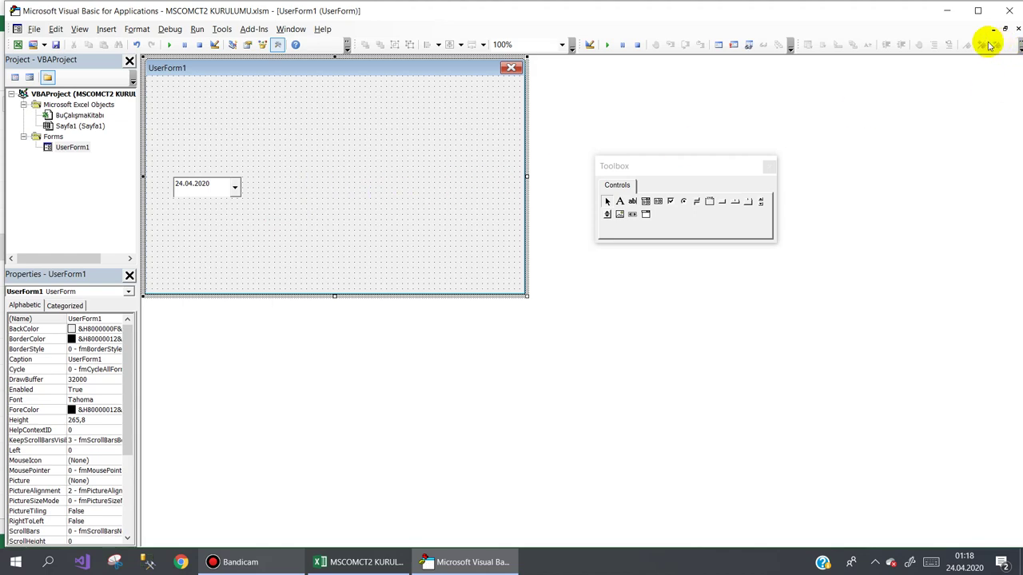
# Step: Bring the editor back and open the toolbox's Additional Controls list
pyautogui.click(945, 11)
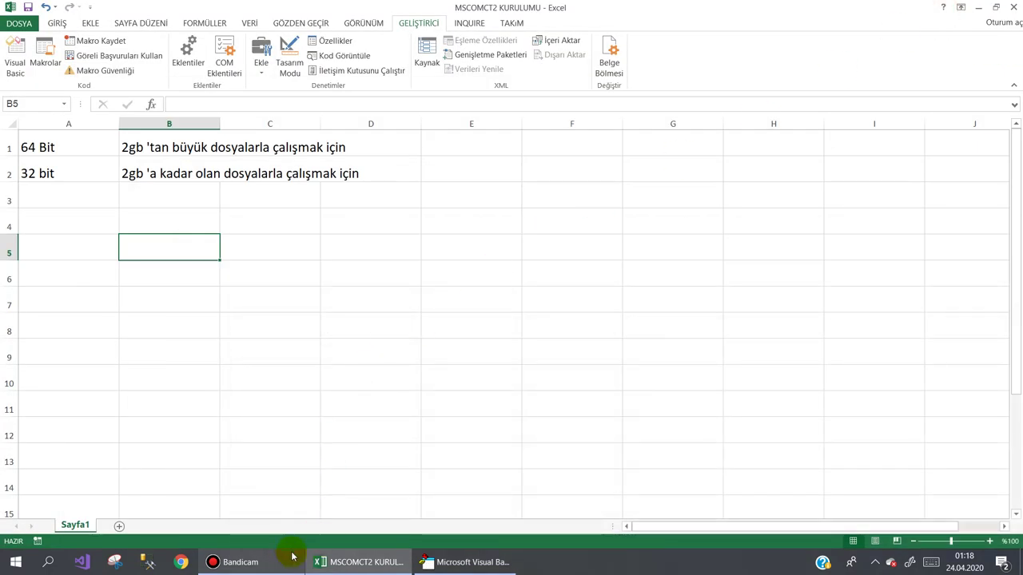
pyautogui.click(456, 554)
pyautogui.rightClick(366, 196)
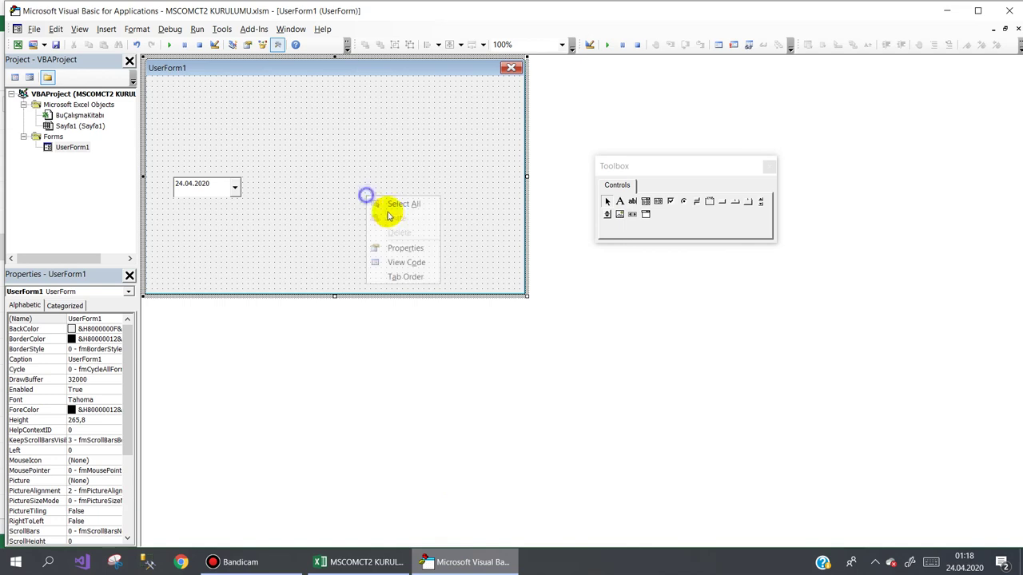
pyautogui.click(324, 242)
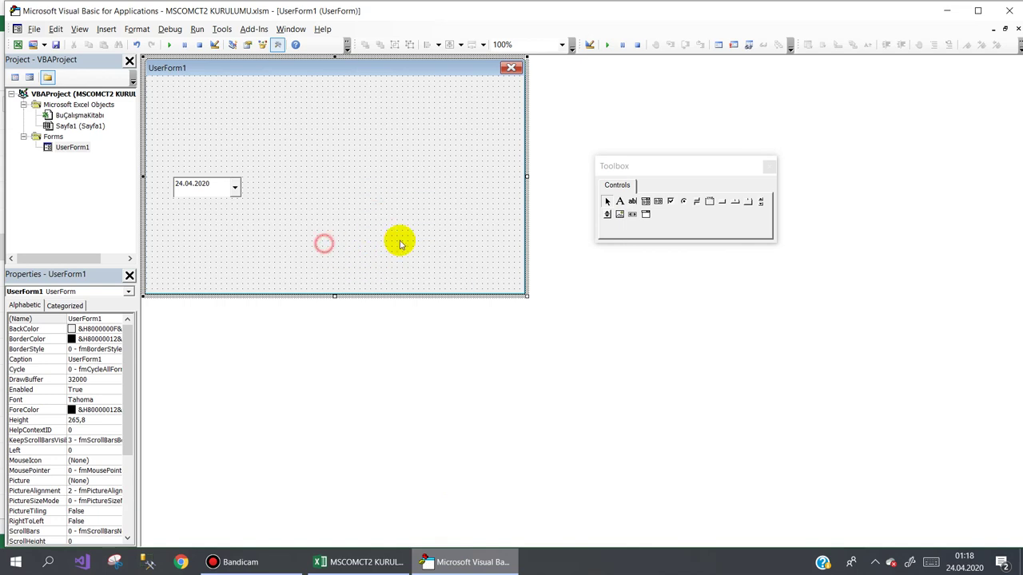
pyautogui.rightClick(683, 214)
pyautogui.click(723, 223)
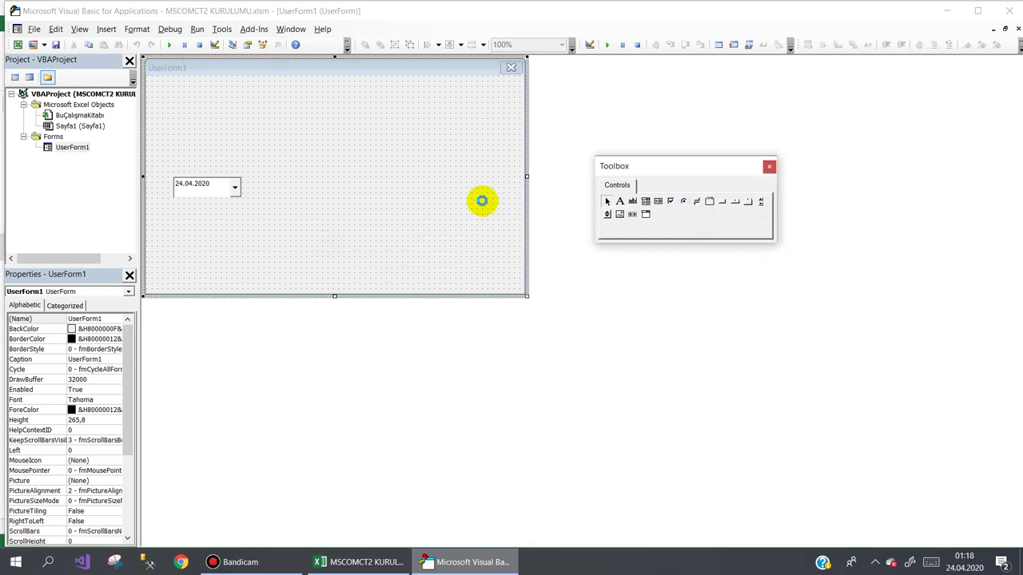
# Step: Browse the Additional Controls list, tick Windows Media Player, then cancel without adding anything
pyautogui.moveTo(772, 227)
pyautogui.mouseDown()
pyautogui.moveTo(773, 279)
pyautogui.moveTo(772, 242)
pyautogui.mouseUp()
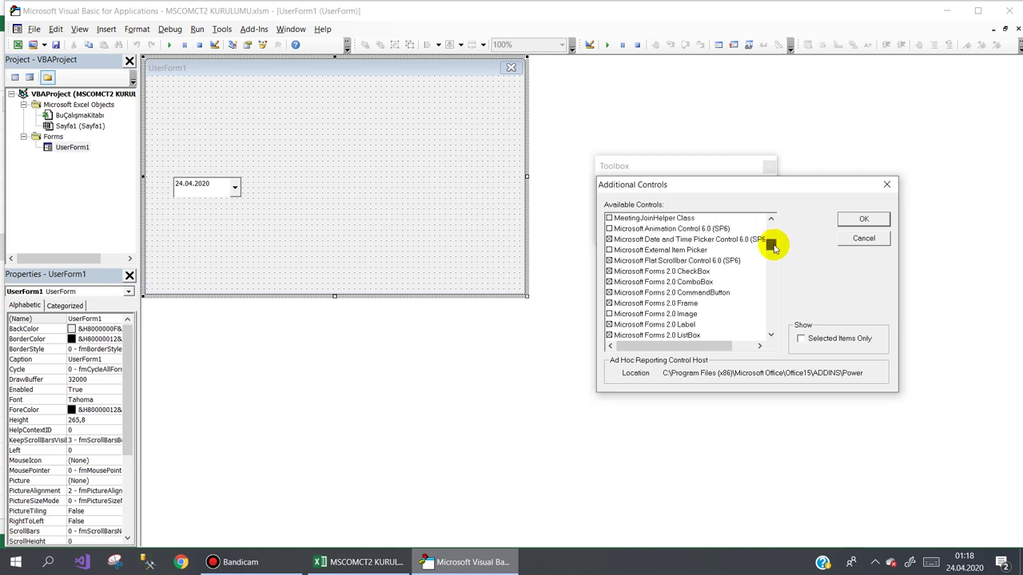
pyautogui.click(651, 240)
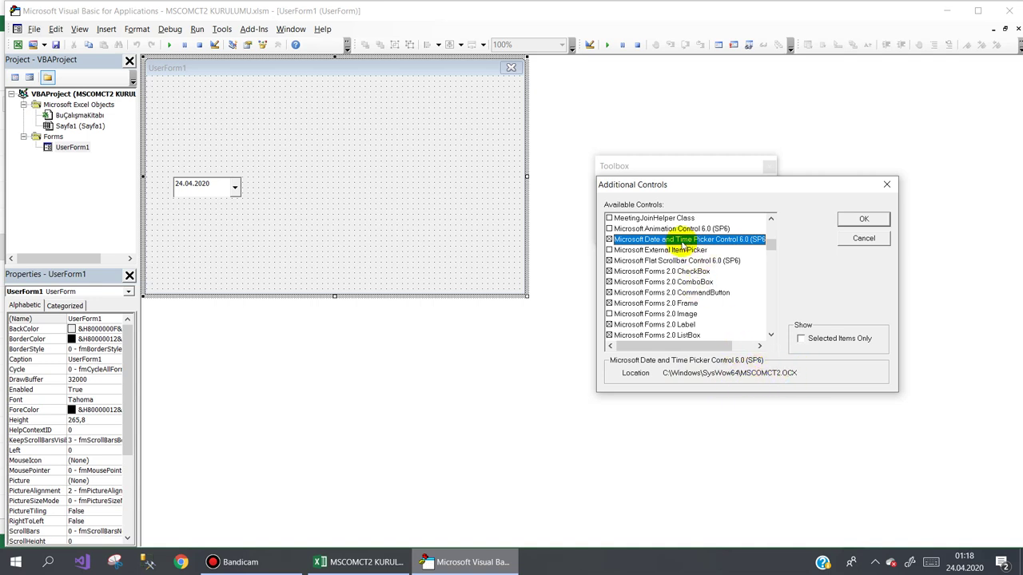
pyautogui.click(609, 250)
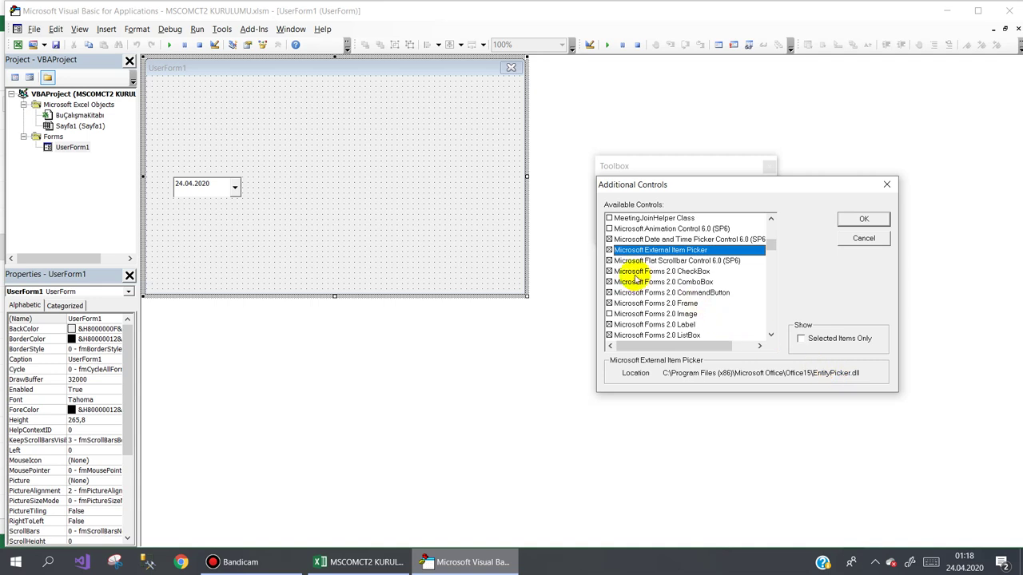
pyautogui.click(627, 261)
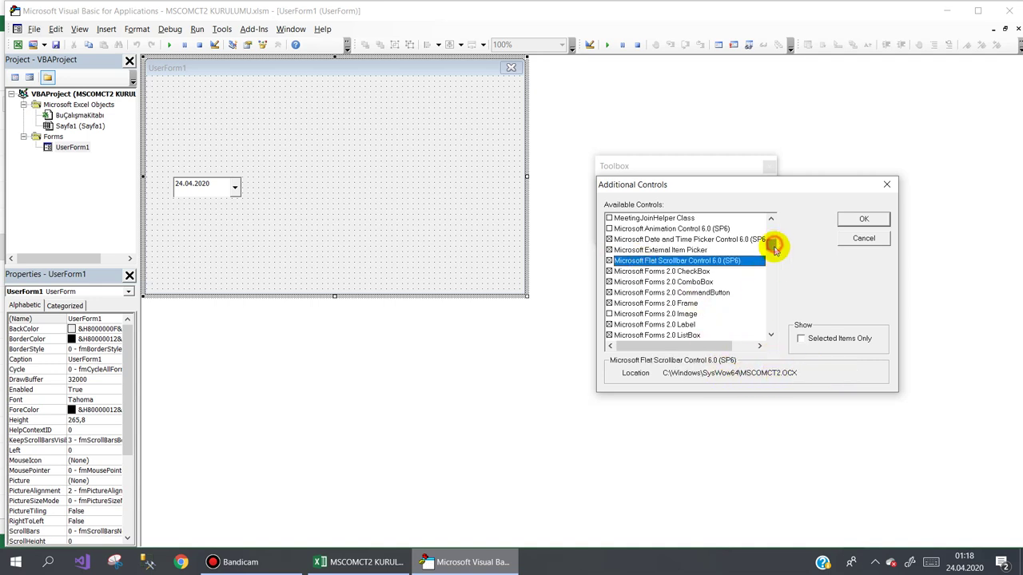
pyautogui.moveTo(773, 249); pyautogui.dragTo(773, 258)
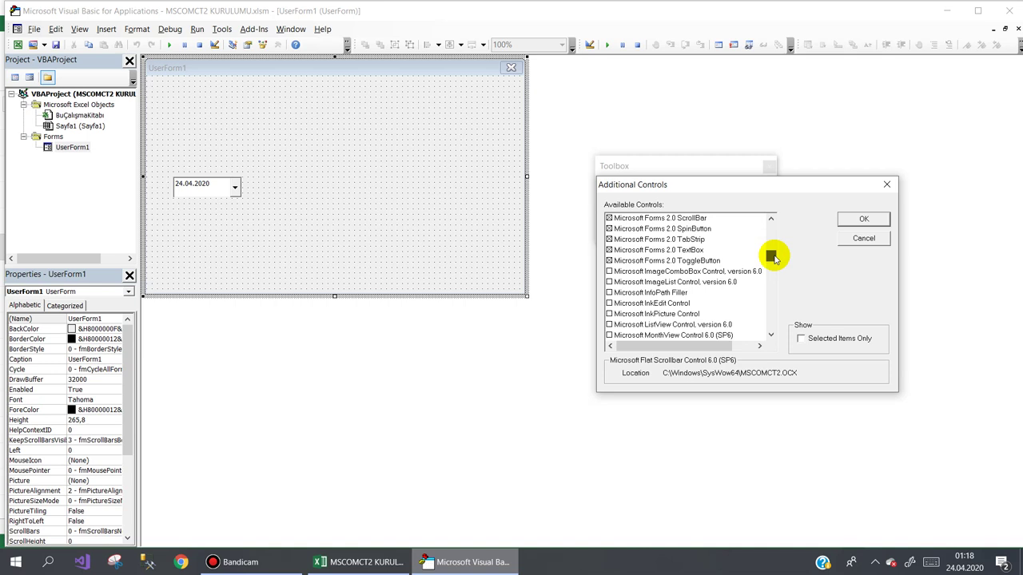
pyautogui.moveTo(771, 260); pyautogui.dragTo(765, 324)
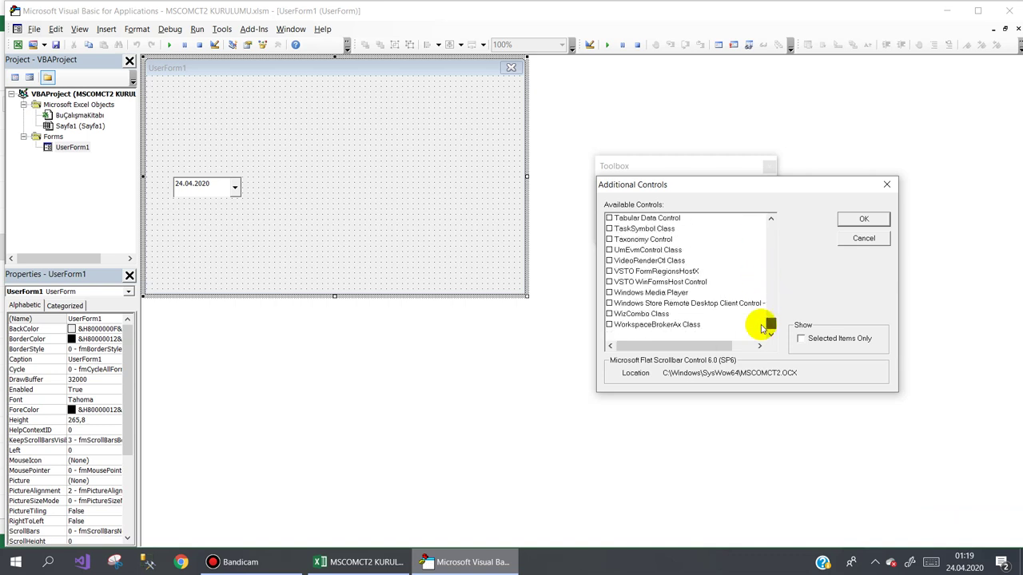
pyautogui.click(610, 293)
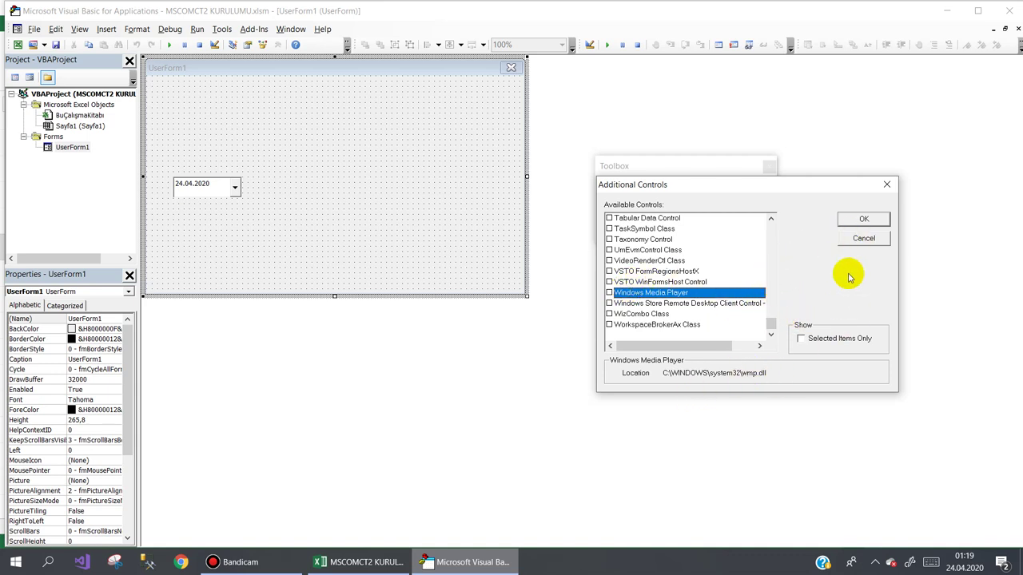
pyautogui.click(863, 238)
# Step: Leave the VBA editor and open a maximized Google Chrome window
pyautogui.click(366, 199)
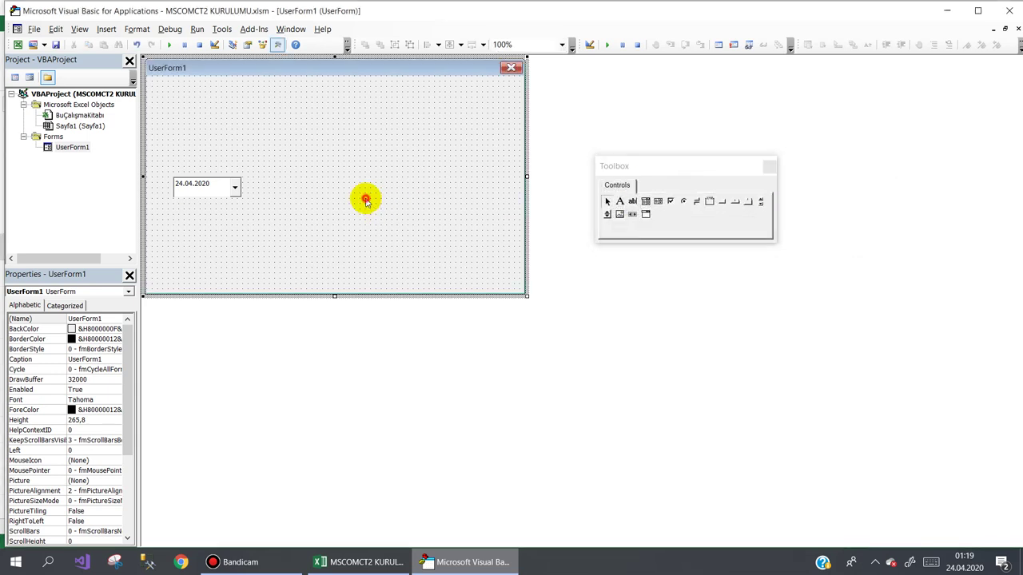
pyautogui.click(446, 562)
pyautogui.click(182, 563)
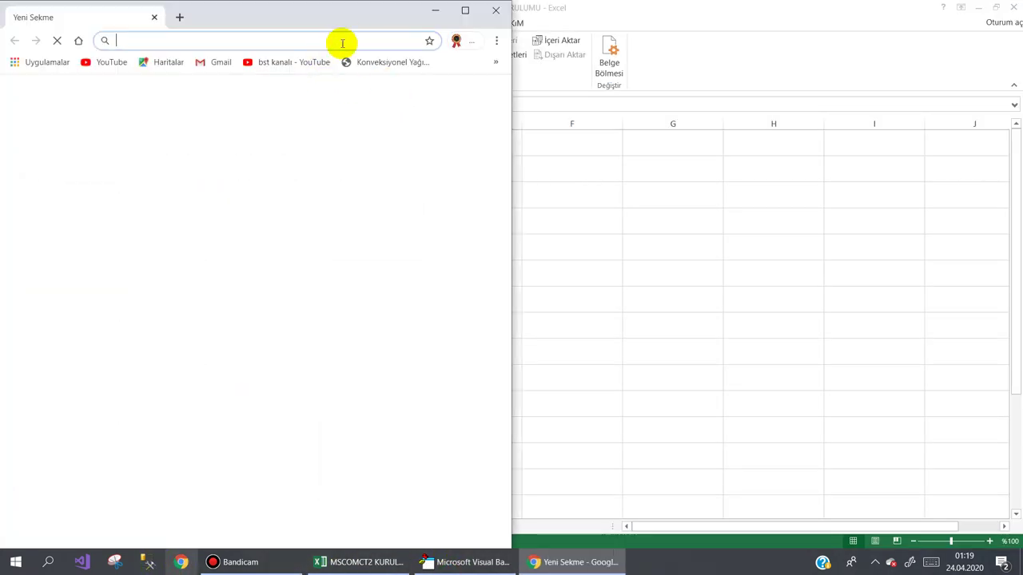
pyautogui.doubleClick(346, 21)
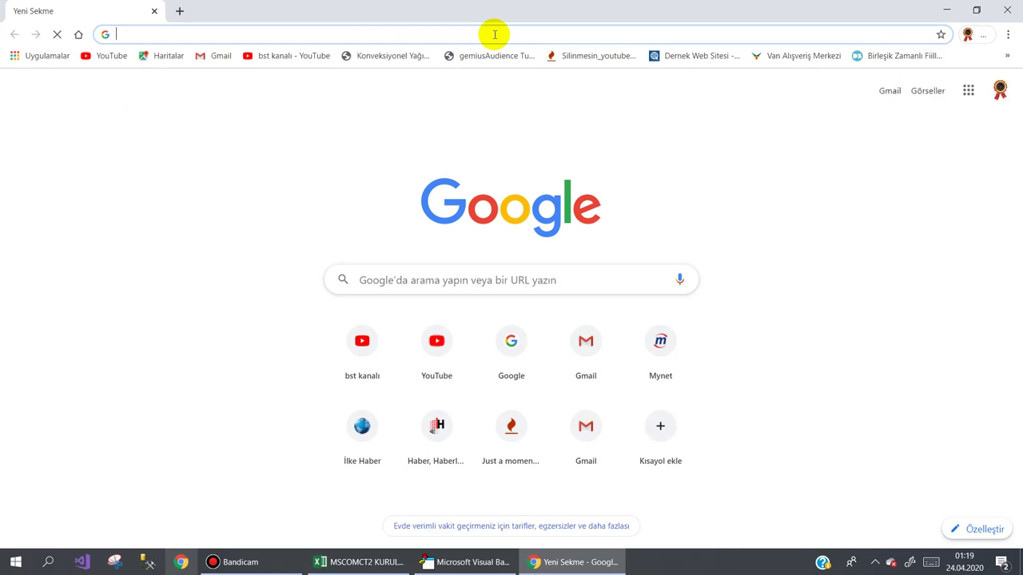
# Step: Search Google for mscomct2.ocx using the address-bar suggestion
pyautogui.write('ms')
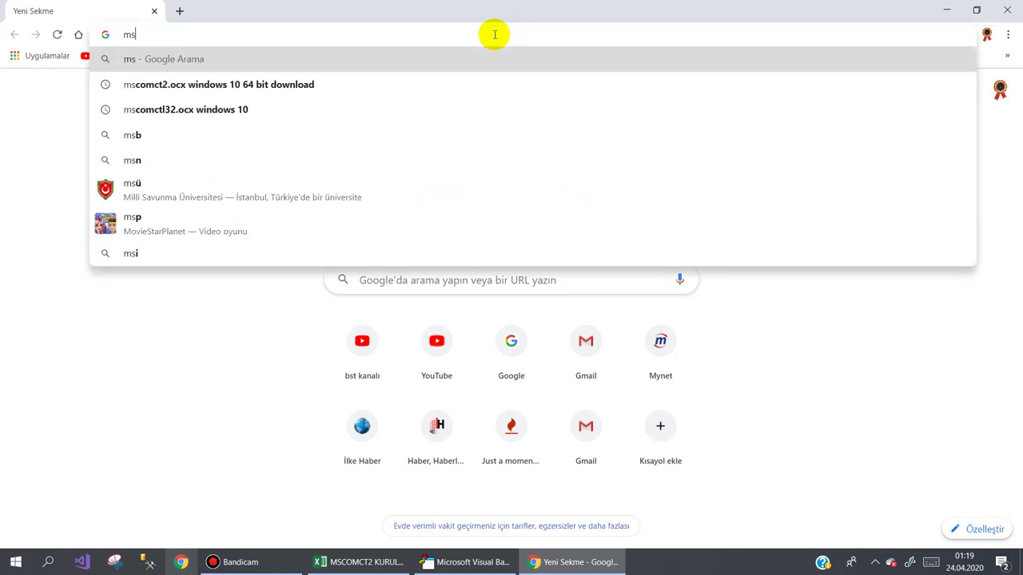
pyautogui.write('comct2')
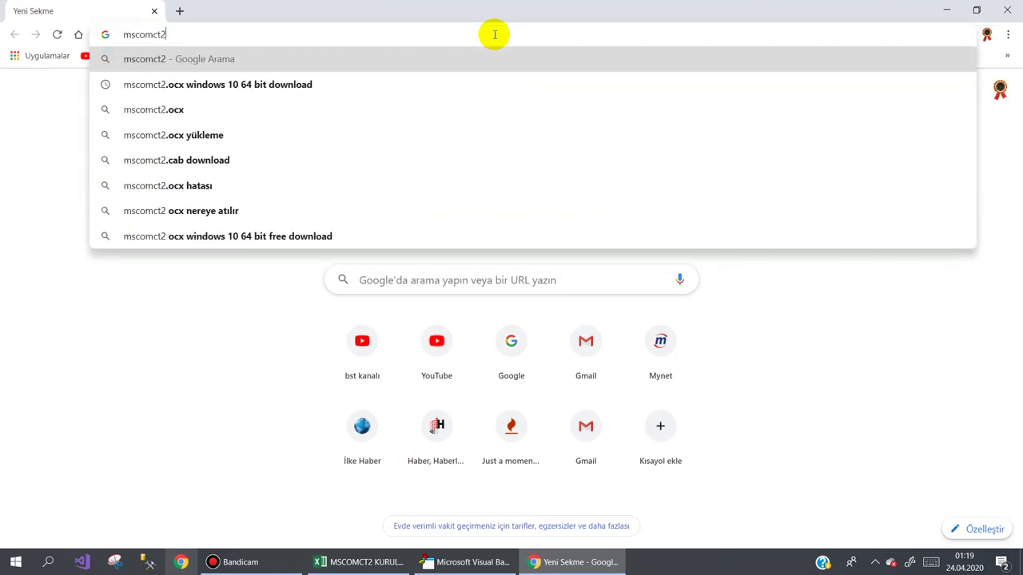
pyautogui.press('Down')
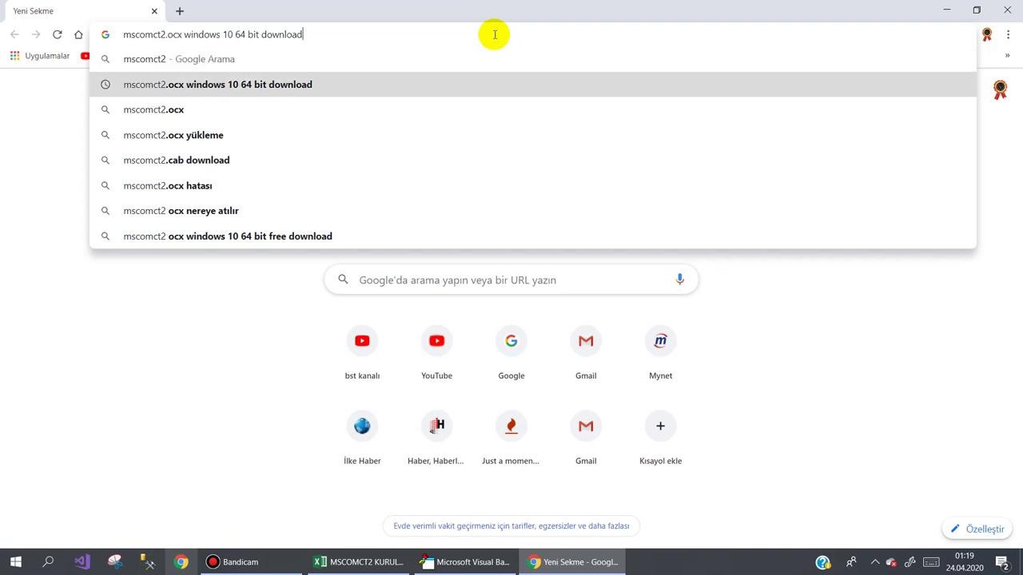
pyautogui.press('Down')
pyautogui.press('Return')
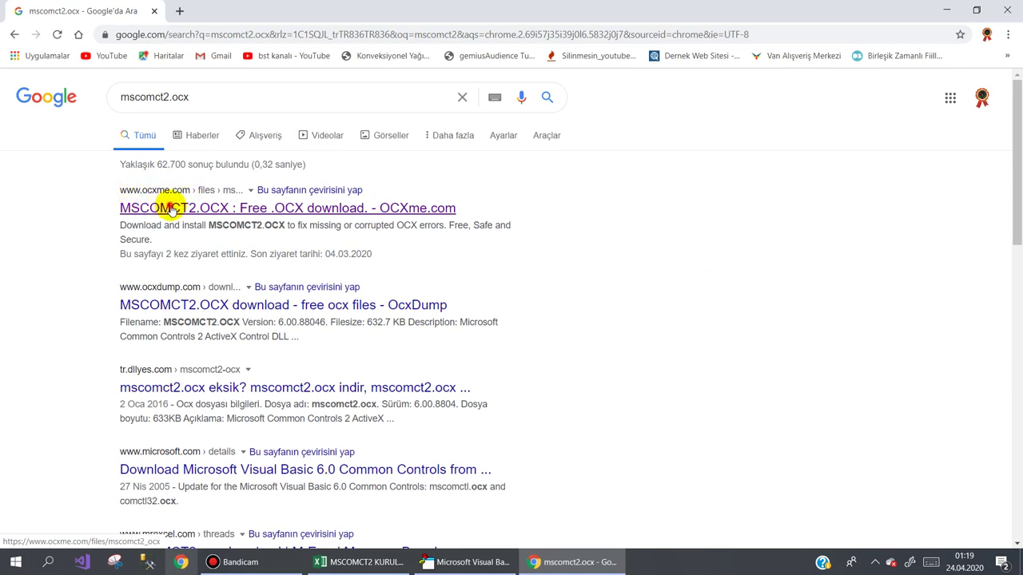
# Step: Open OCXme's MSCOMCT2.OCX page, start the download and pass the reCAPTCHA check
pyautogui.click(170, 209)
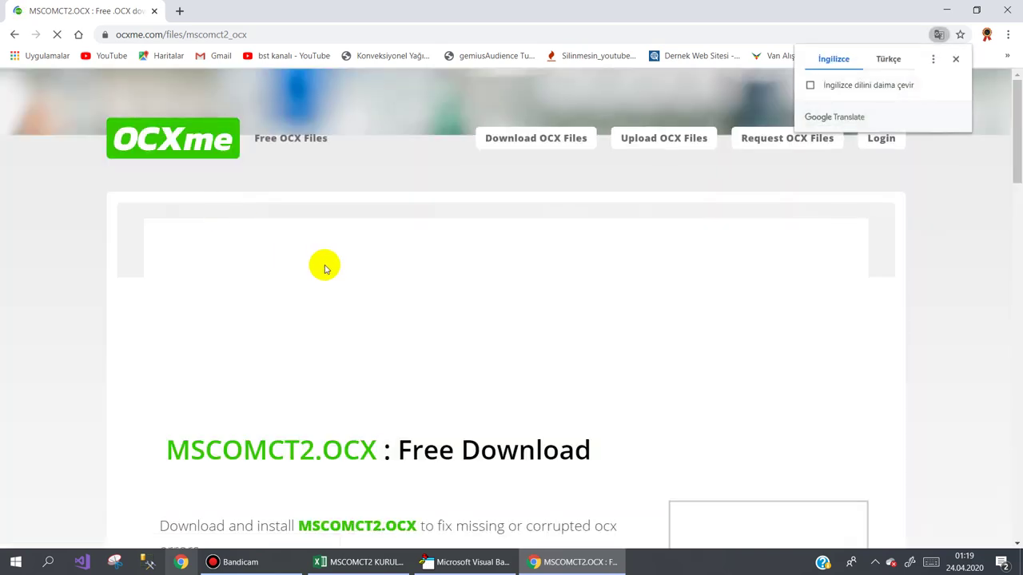
pyautogui.scroll(-2, 351, 288)
pyautogui.scroll(-2, 349, 285)
pyautogui.scroll(-2, 359, 278)
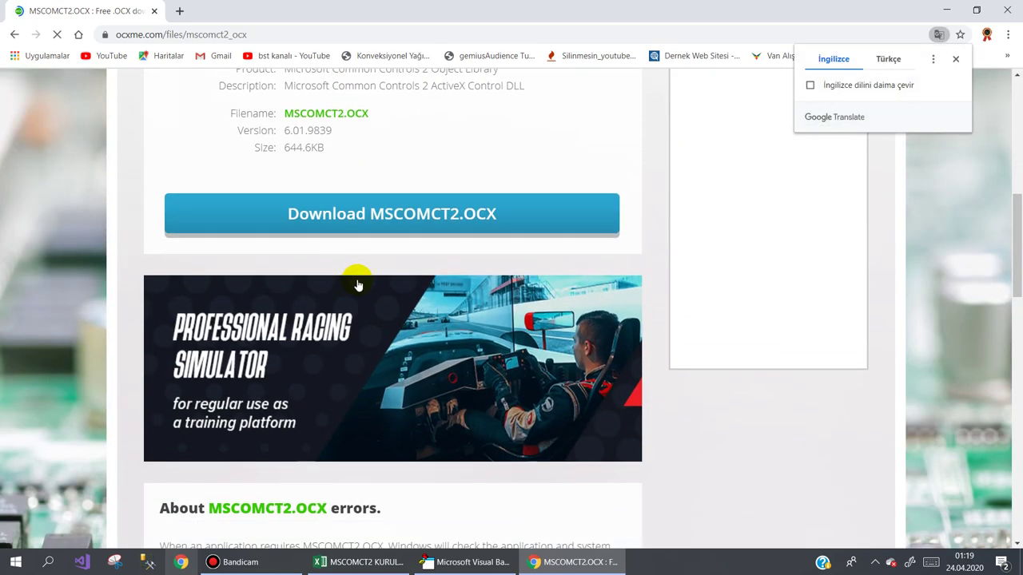
pyautogui.click(417, 214)
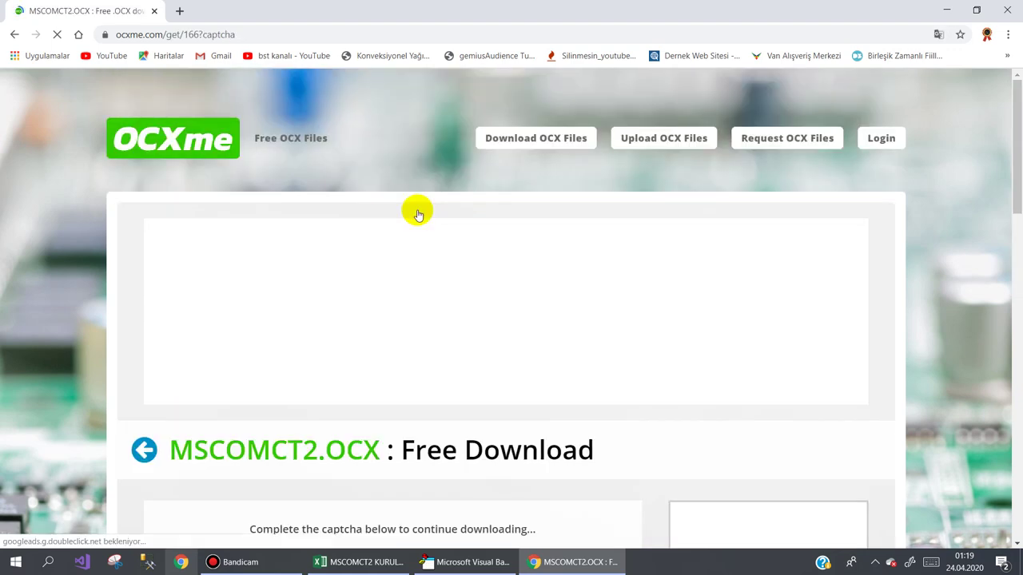
pyautogui.scroll(-2, 415, 214)
pyautogui.scroll(-2, 403, 231)
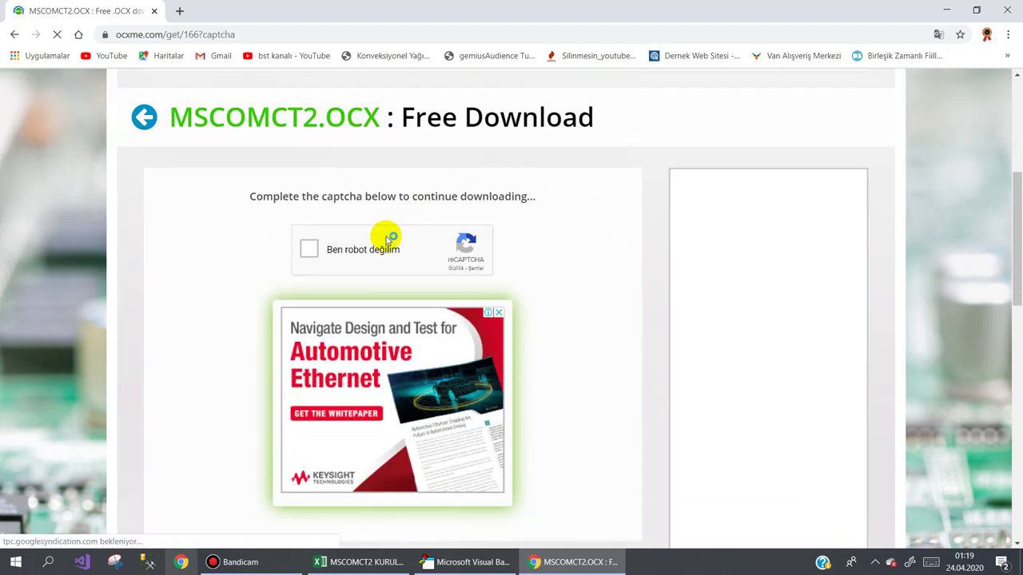
pyautogui.click(309, 250)
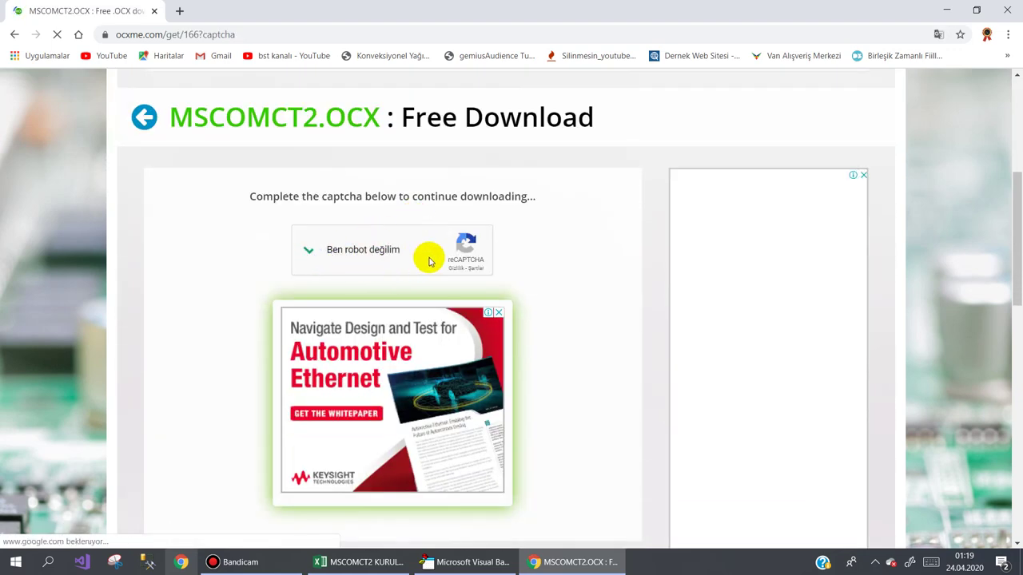
# Step: Download an older MSCOMCT2.OCX version as MSCOMCT2.zip and open the archive
pyautogui.scroll(-4, 429, 261)
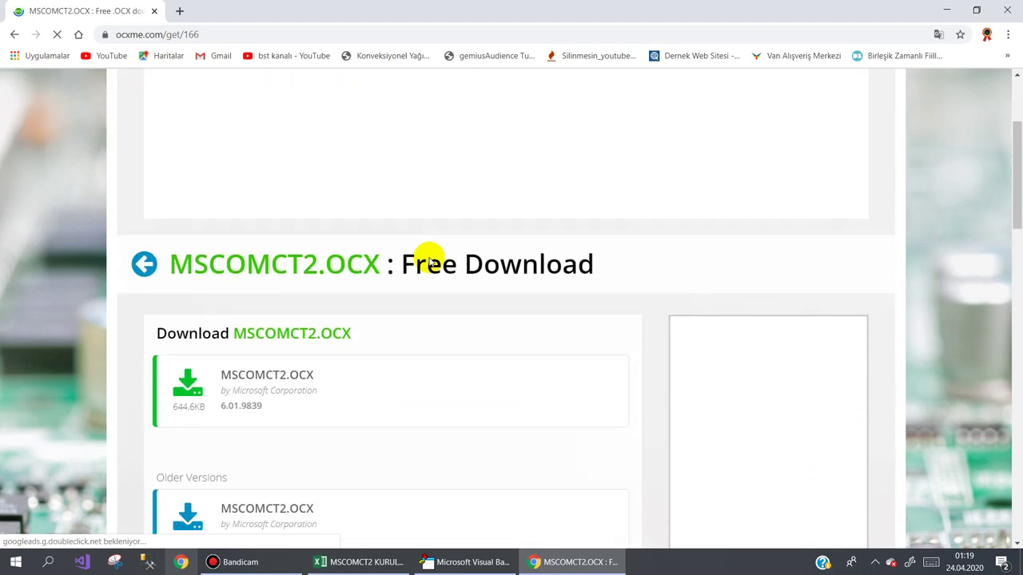
pyautogui.scroll(-4, 392, 312)
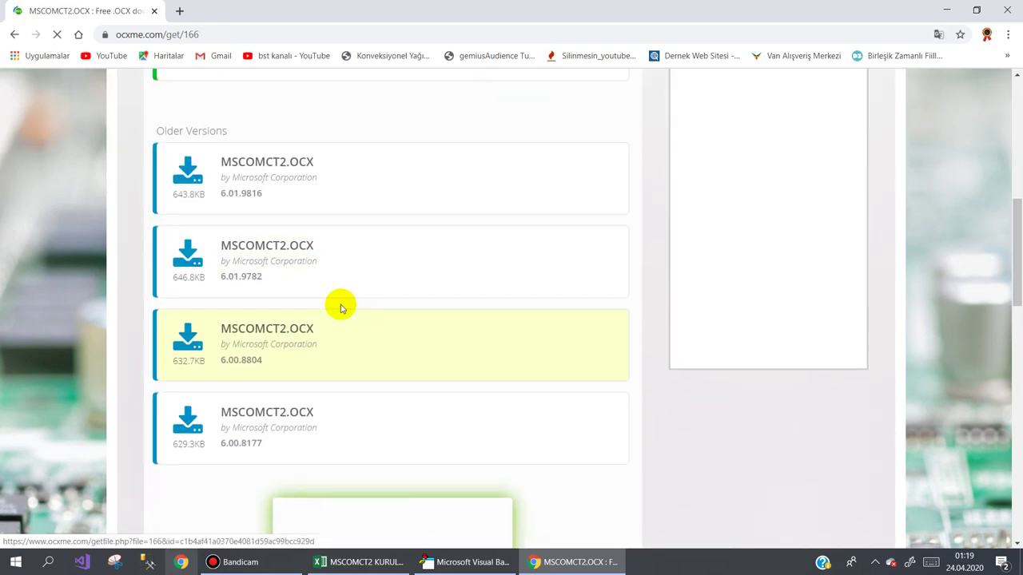
pyautogui.click(242, 190)
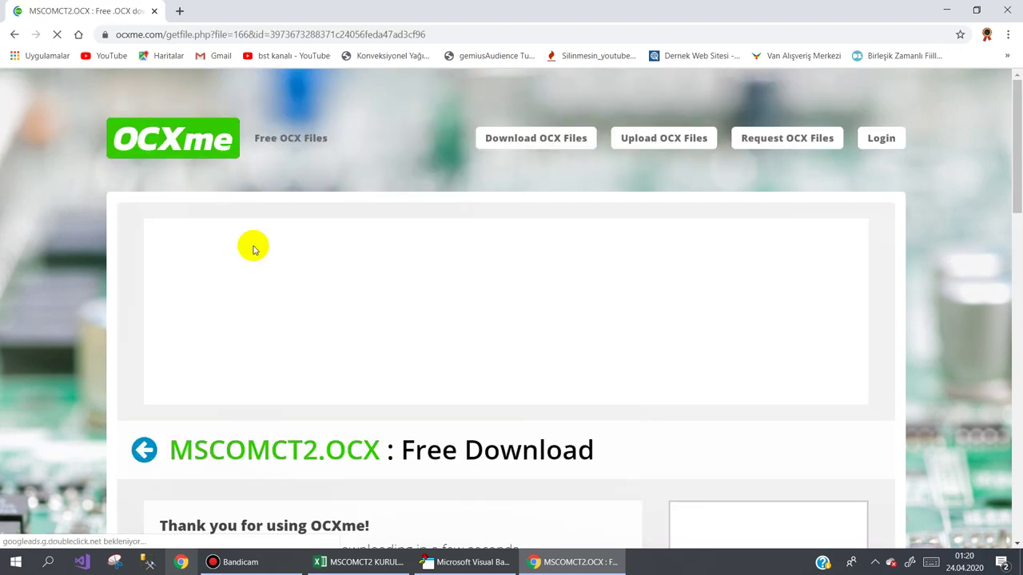
pyautogui.scroll(-2, 253, 246)
pyautogui.scroll(-2, 254, 245)
pyautogui.scroll(-1, 253, 246)
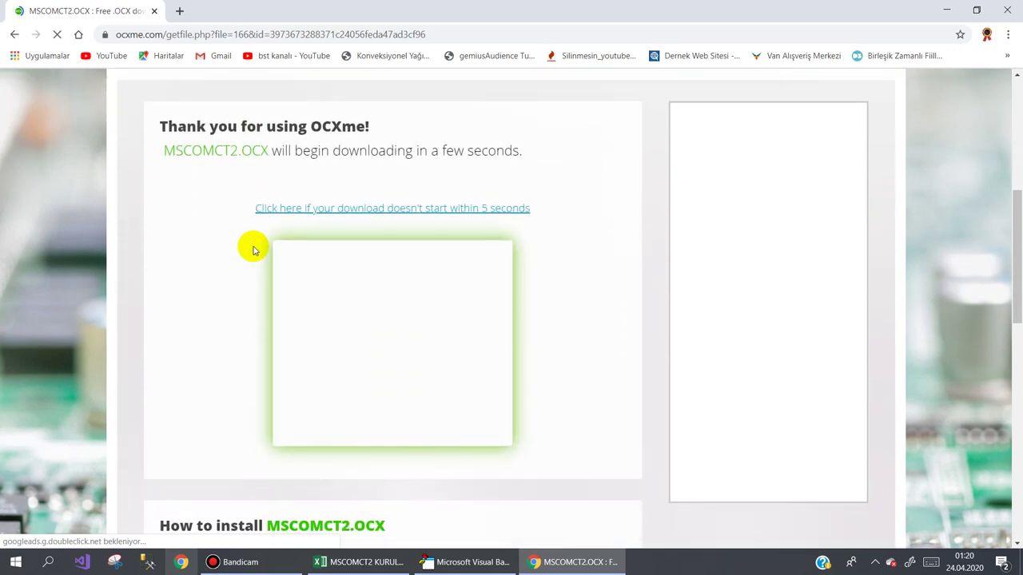
pyautogui.click(377, 209)
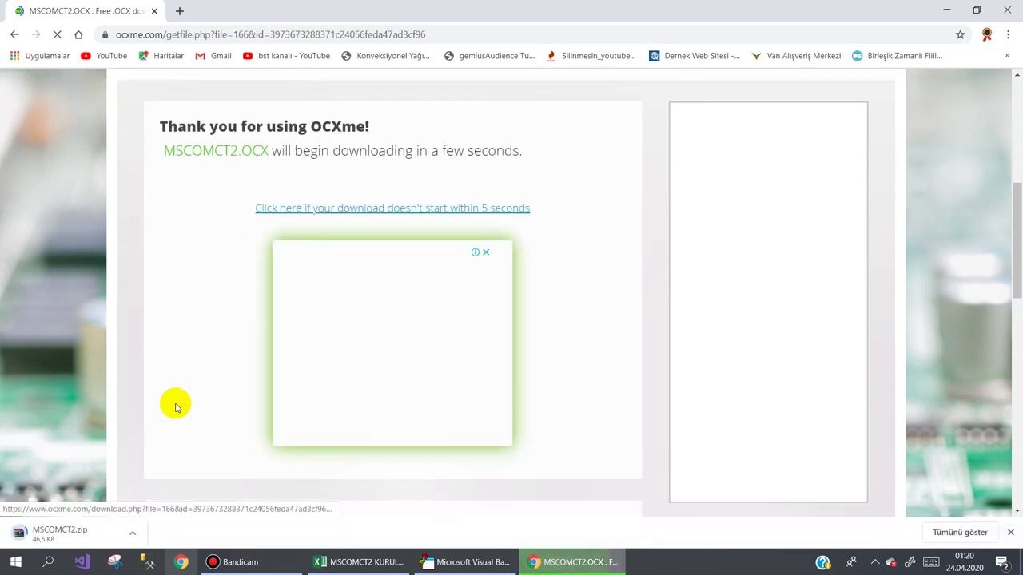
pyautogui.rightClick(62, 534)
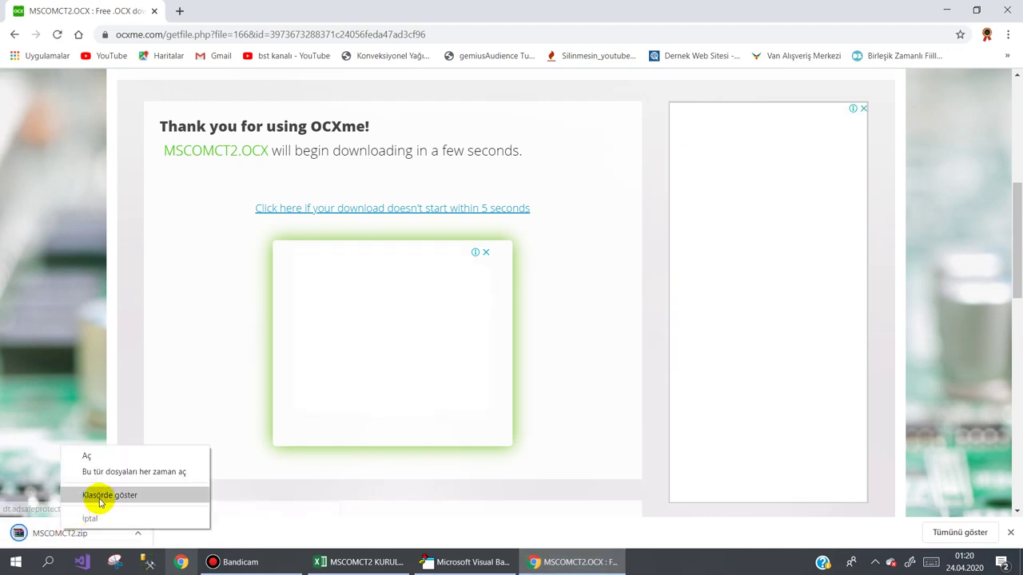
pyautogui.click(48, 531)
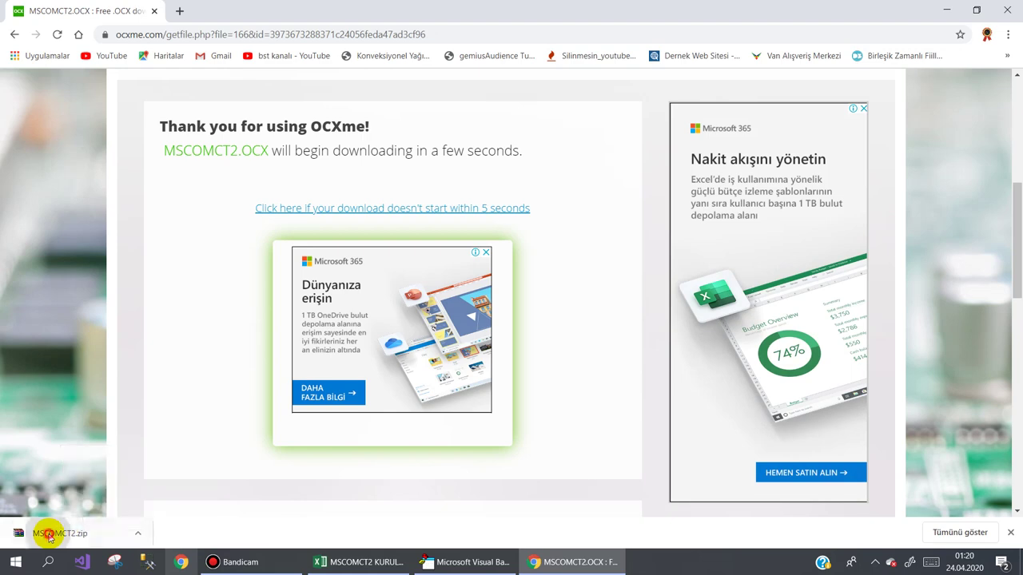
pyautogui.click(48, 531)
# Step: Drag MSCOMCT2.OCX from the WinRAR archive onto the desktop and close WinRAR
pyautogui.click(946, 10)
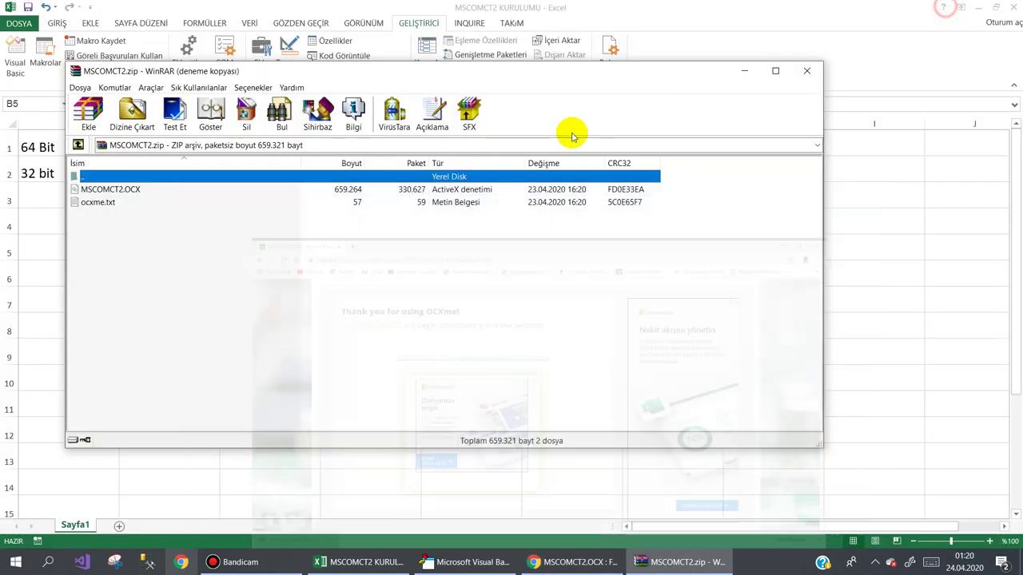
pyautogui.click(510, 264)
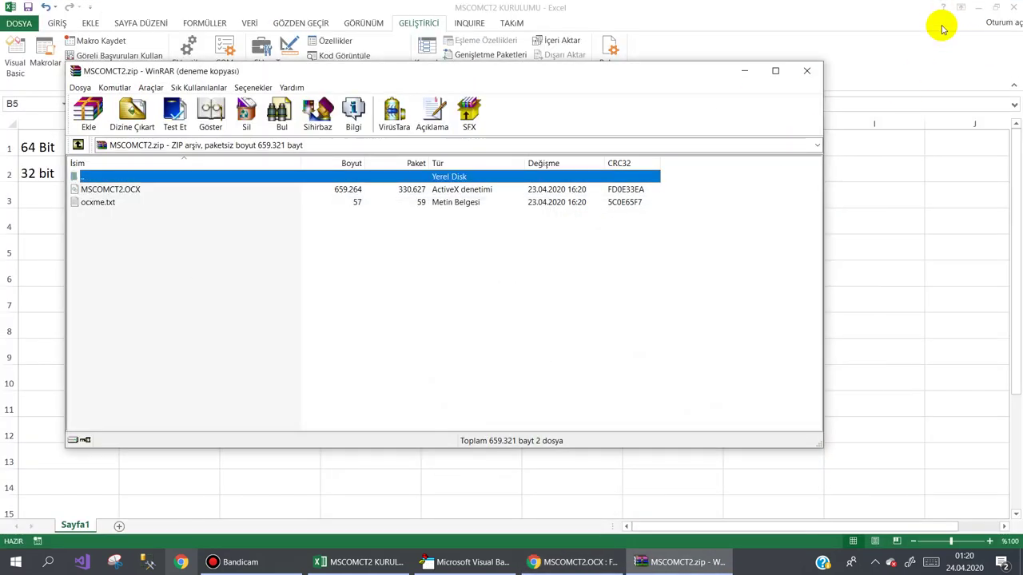
pyautogui.click(976, 7)
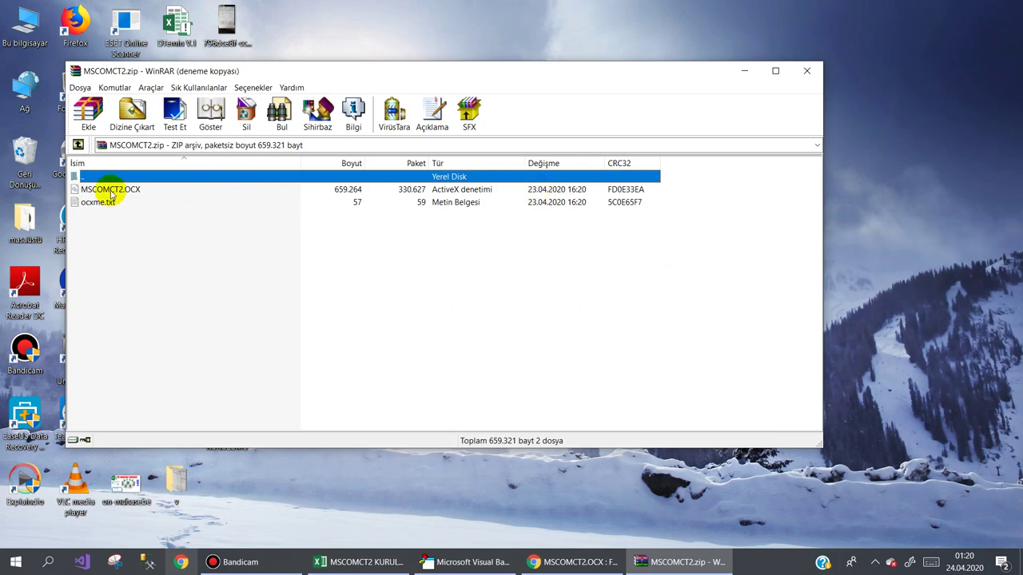
pyautogui.click(112, 192)
pyautogui.moveTo(893, 175); pyautogui.dragTo(415, 105)
pyautogui.click(807, 71)
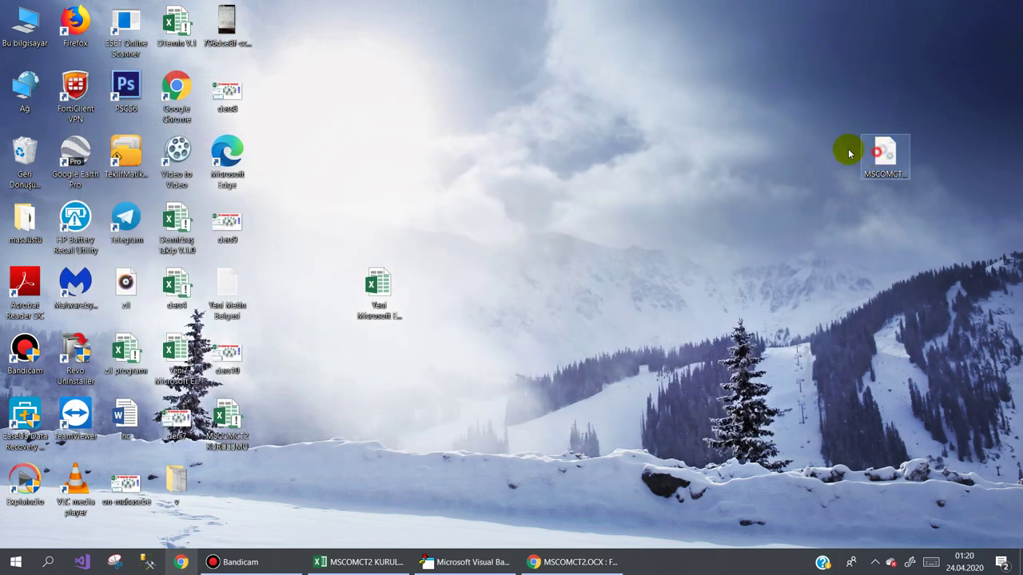
pyautogui.rightClick(31, 19)
# Step: Open Bu bilgisayar's Özellikler to see the System page reporting a 64-bit OS
pyautogui.click(87, 178)
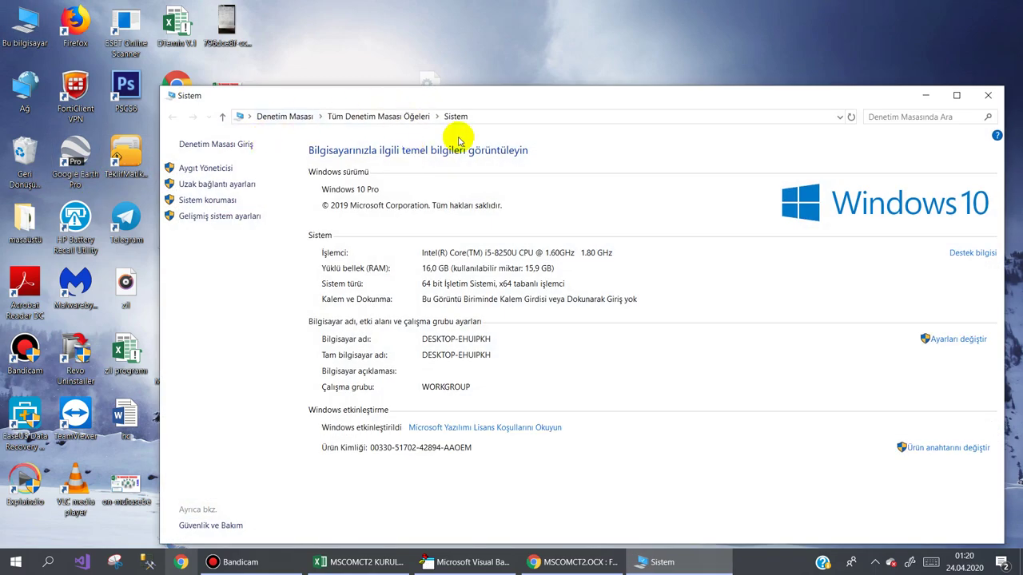
pyautogui.moveTo(498, 98); pyautogui.dragTo(380, 192)
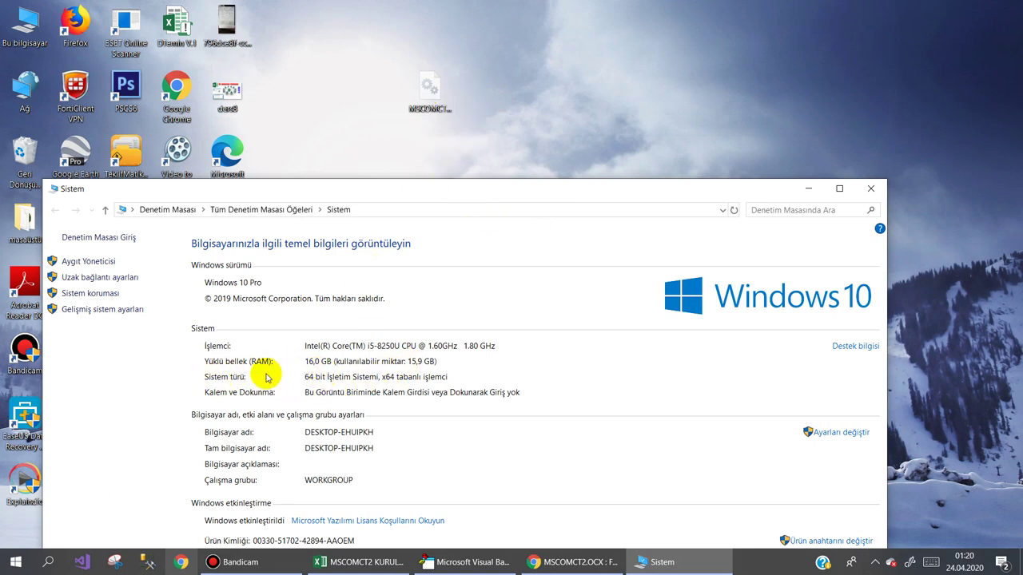
# Step: Type the heading 'windows işletim sisteminiz' into A4 of the Excel sheet
pyautogui.click(361, 562)
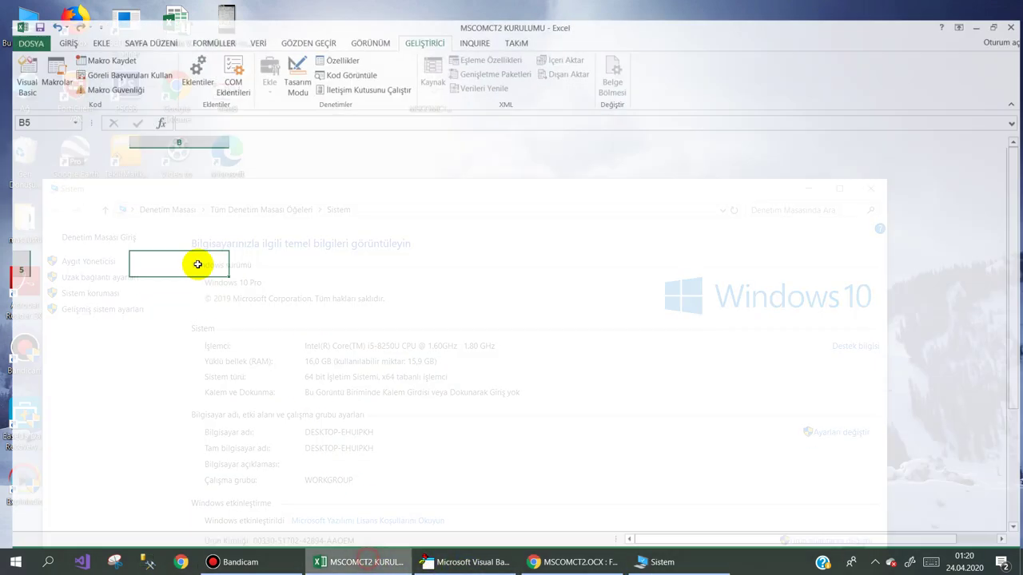
pyautogui.click(46, 226)
pyautogui.write('windows işletim sisteminiz')
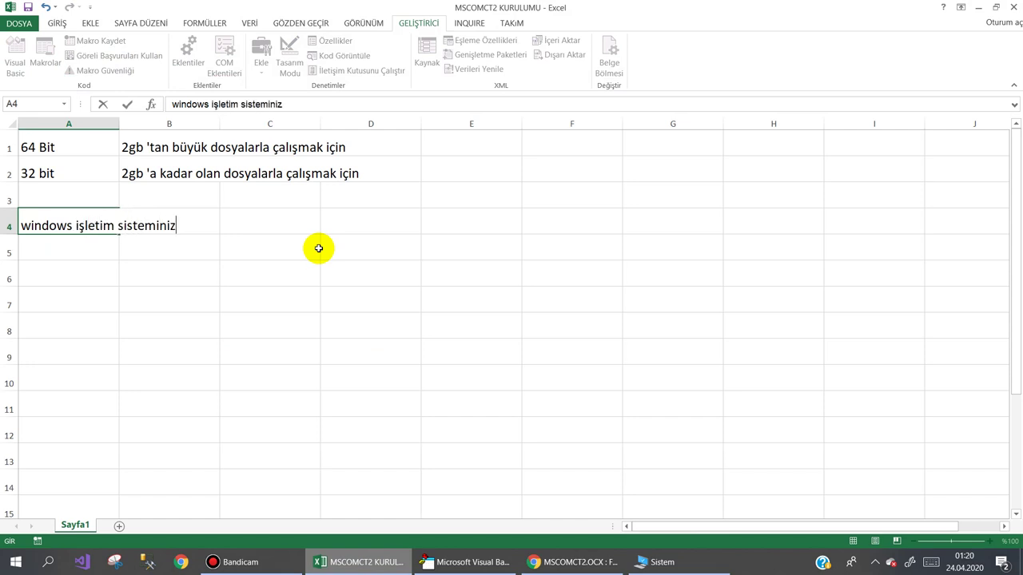
pyautogui.press('Return')
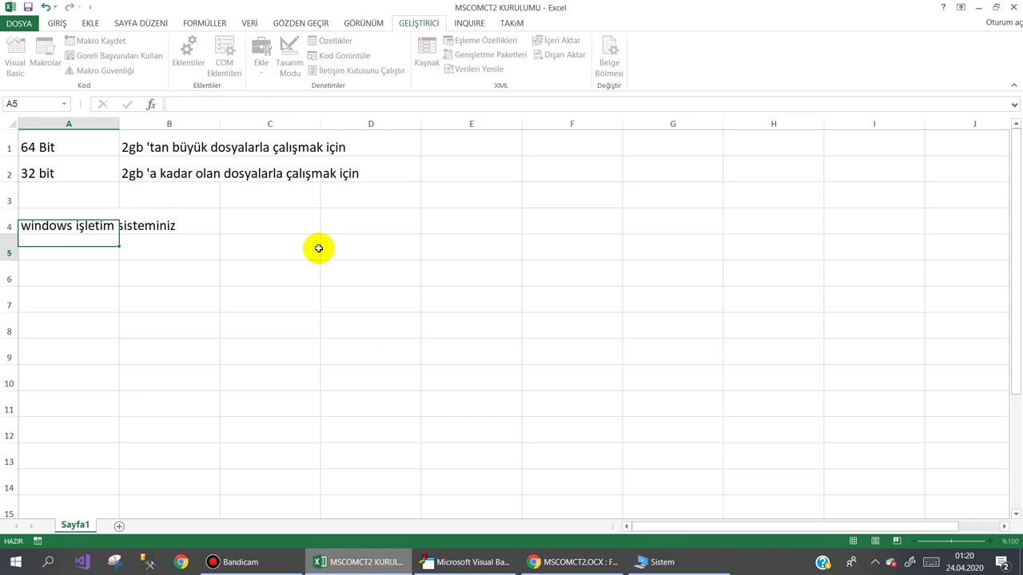
# Step: Enter '32 bit ise' and '64 bit ise' in A5:A6 and start c:\windows\system32 in B5
pyautogui.write('32 bit ise')
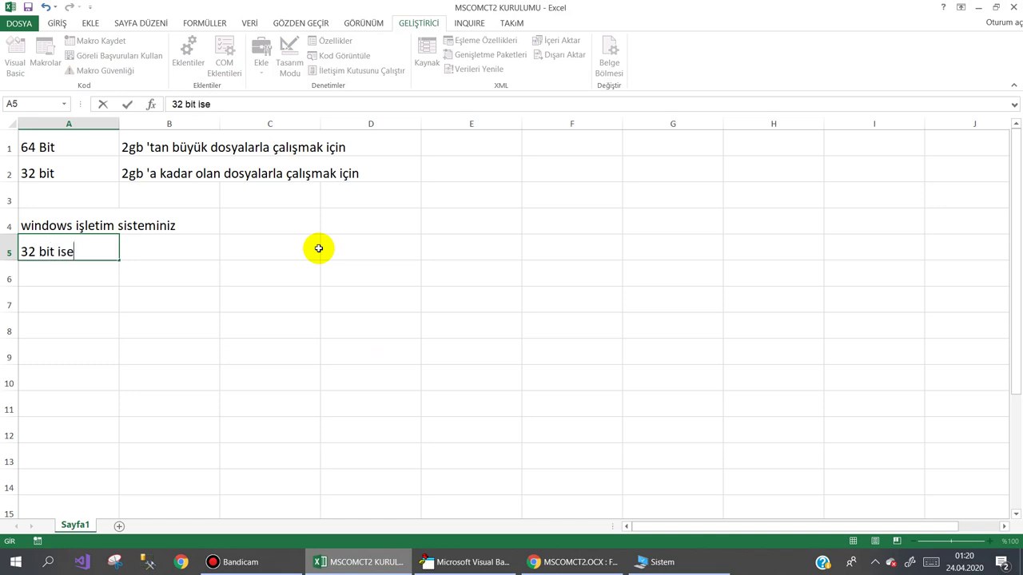
pyautogui.press('Return')
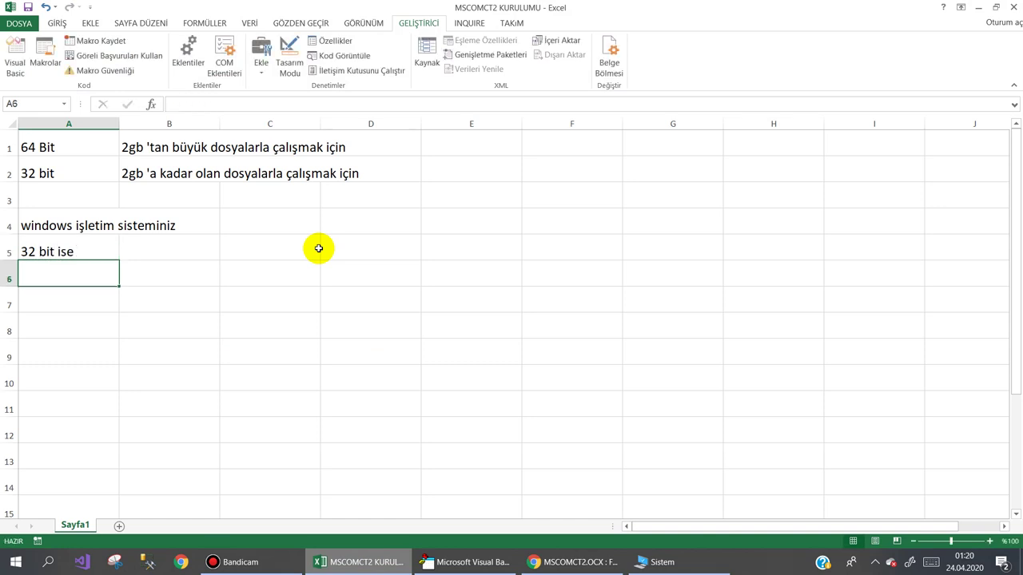
pyautogui.write('64 bit ise')
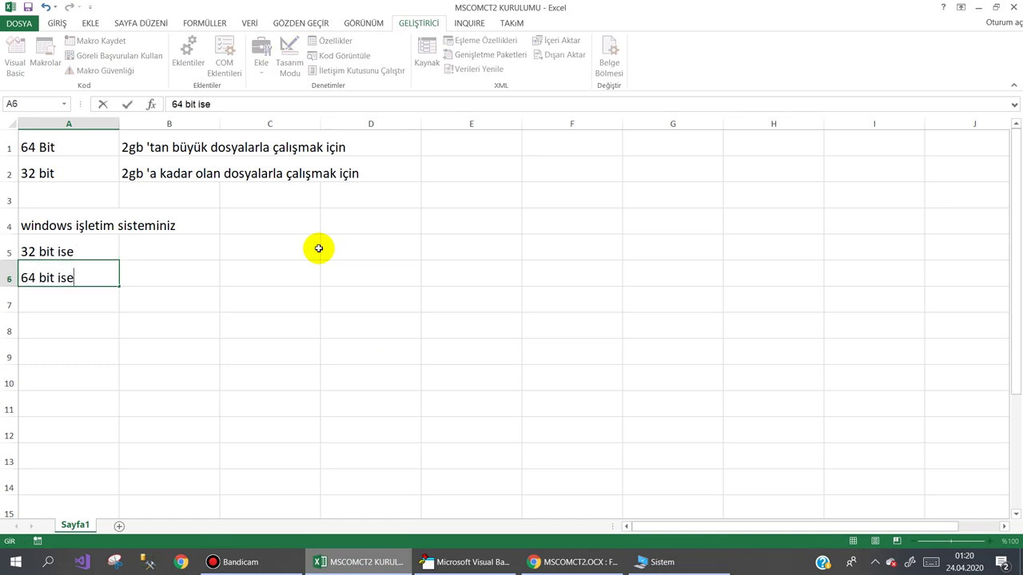
pyautogui.press('Up')
pyautogui.press('Right')
pyautogui.write('c:')
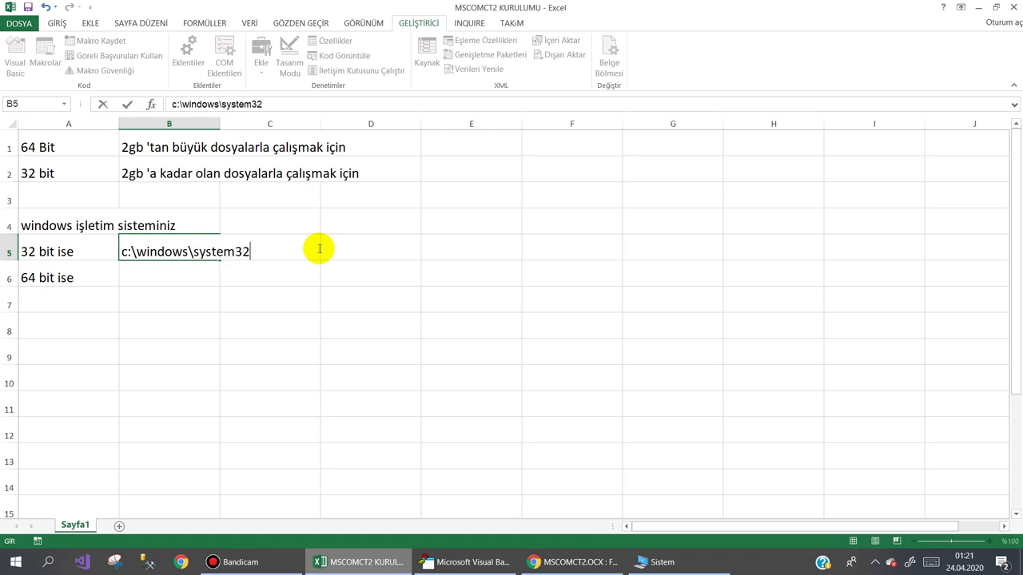
# Step: Enter c:\windows\system32 in B5 and c:\windows\syswow64 in B6, then review both rows
pyautogui.press('Return')
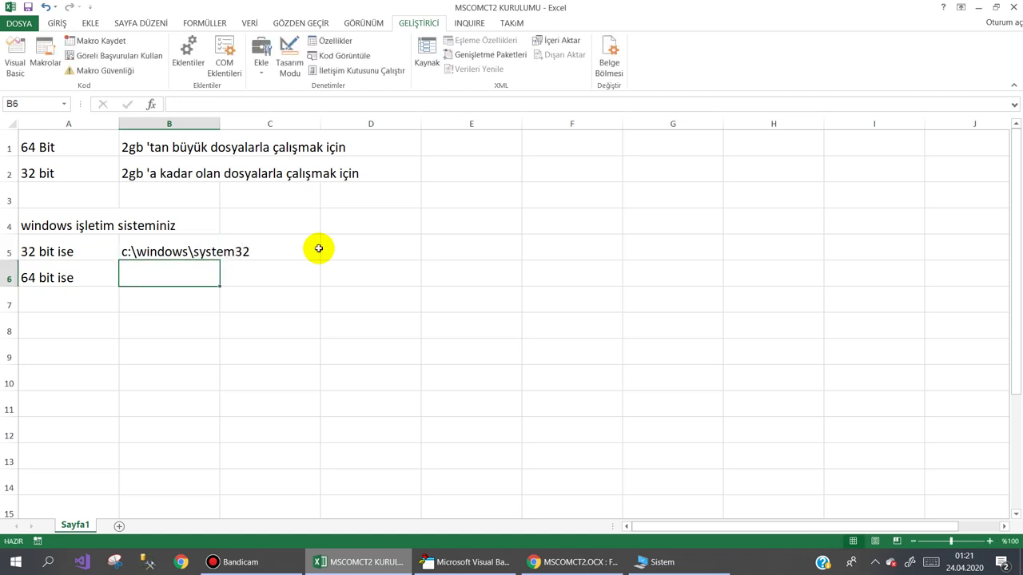
pyautogui.write('c:}')
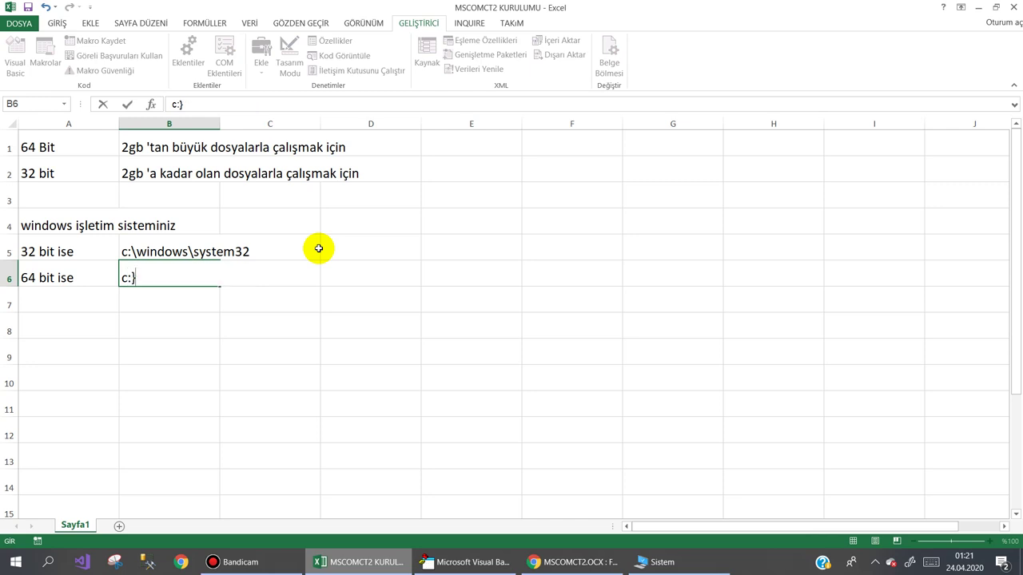
pyautogui.write('\\wind')
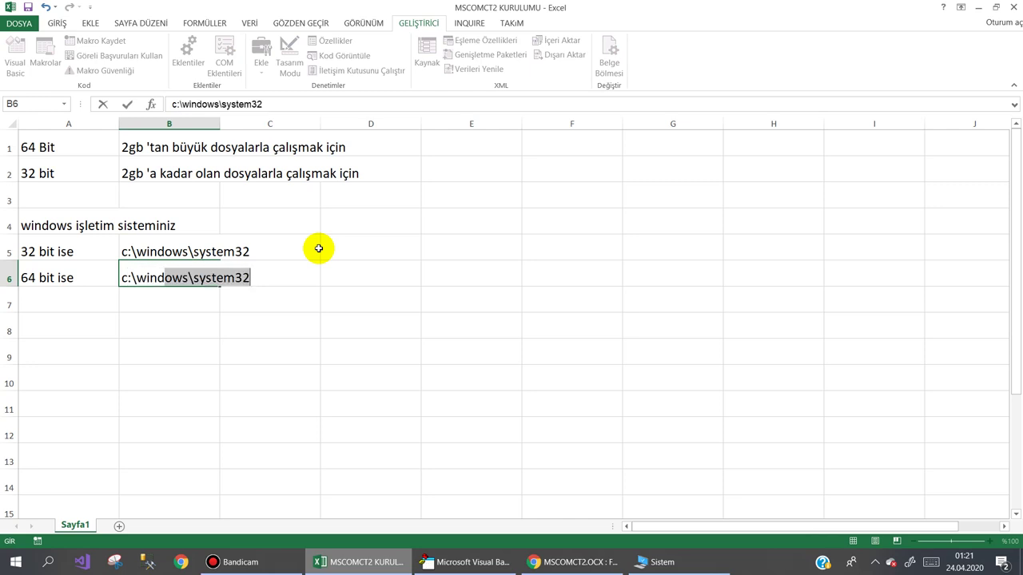
pyautogui.write('\\}')
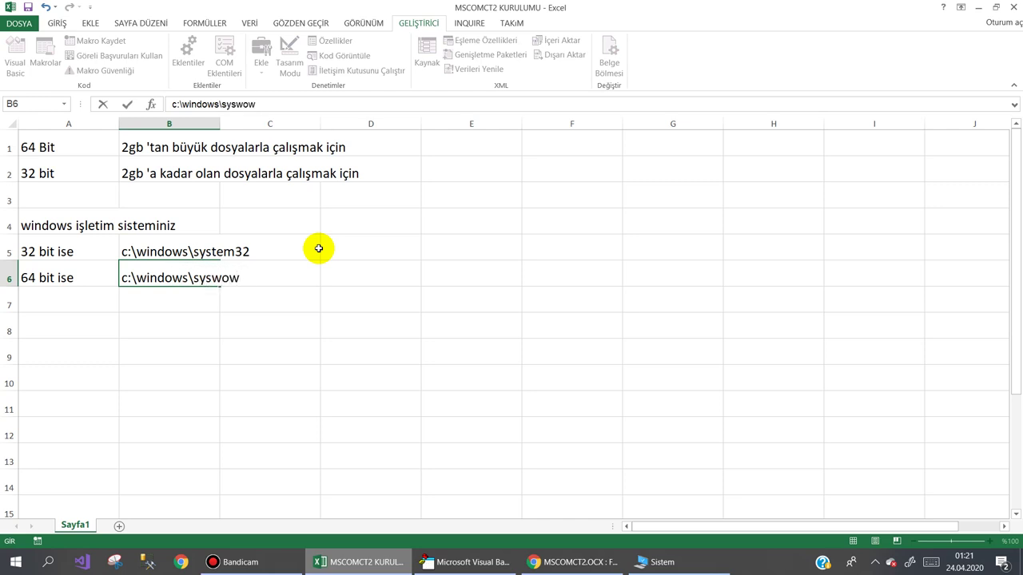
pyautogui.write('64')
pyautogui.press('Return')
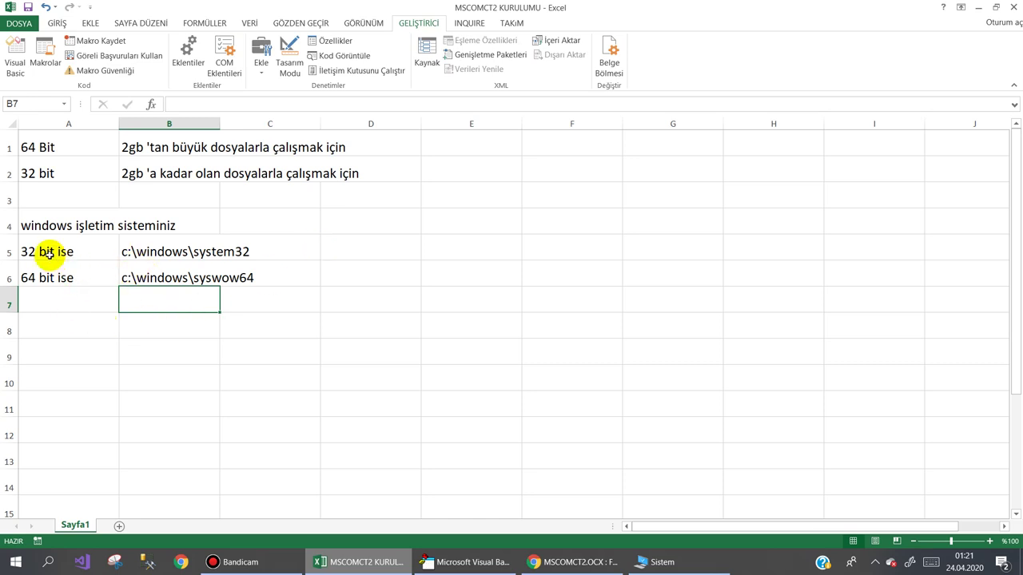
pyautogui.click(41, 251)
pyautogui.click(173, 254)
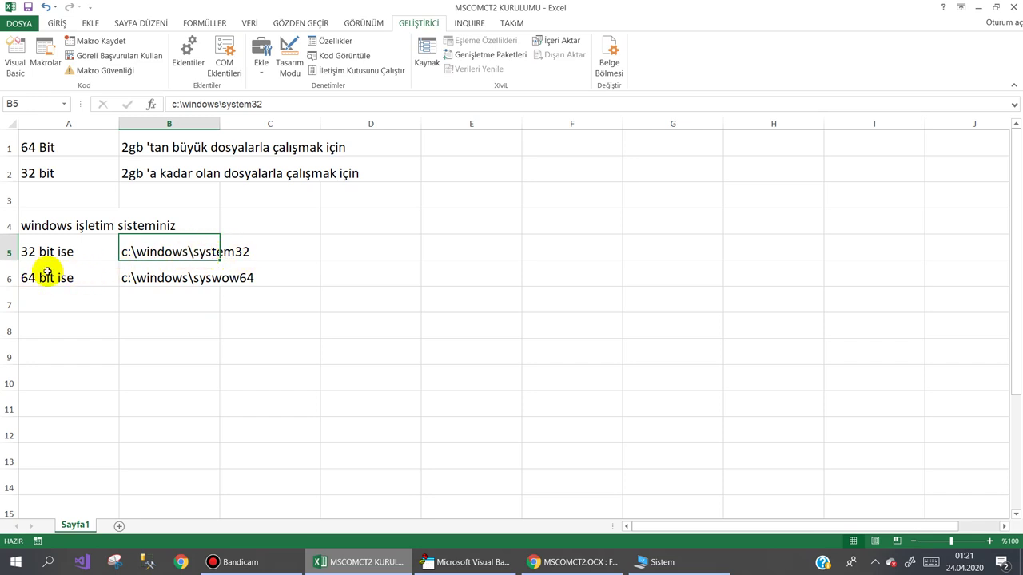
pyautogui.click(42, 276)
pyautogui.click(134, 277)
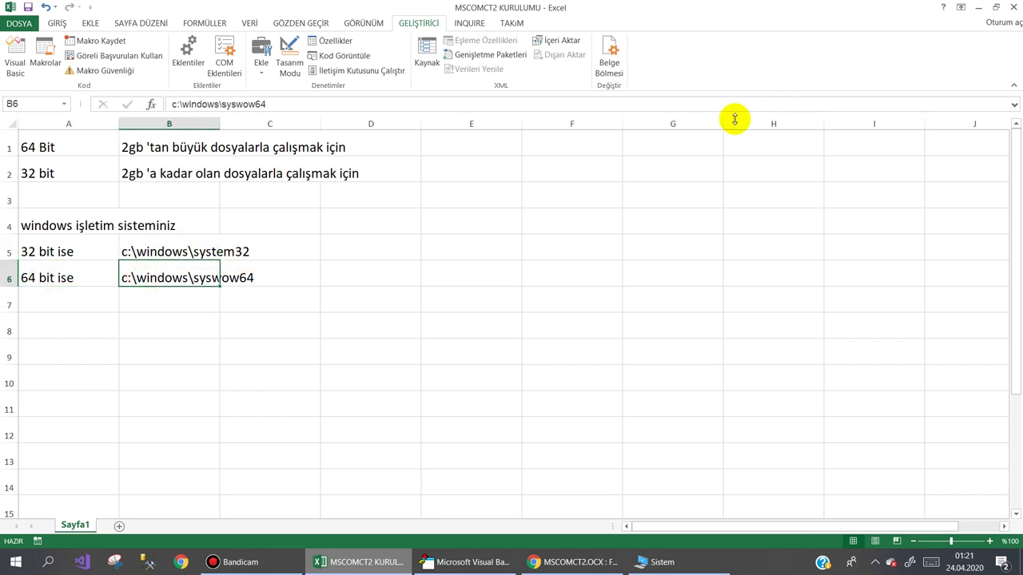
# Step: Minimize Excel and open This PC's system properties to confirm a 64-bit system
pyautogui.click(978, 7)
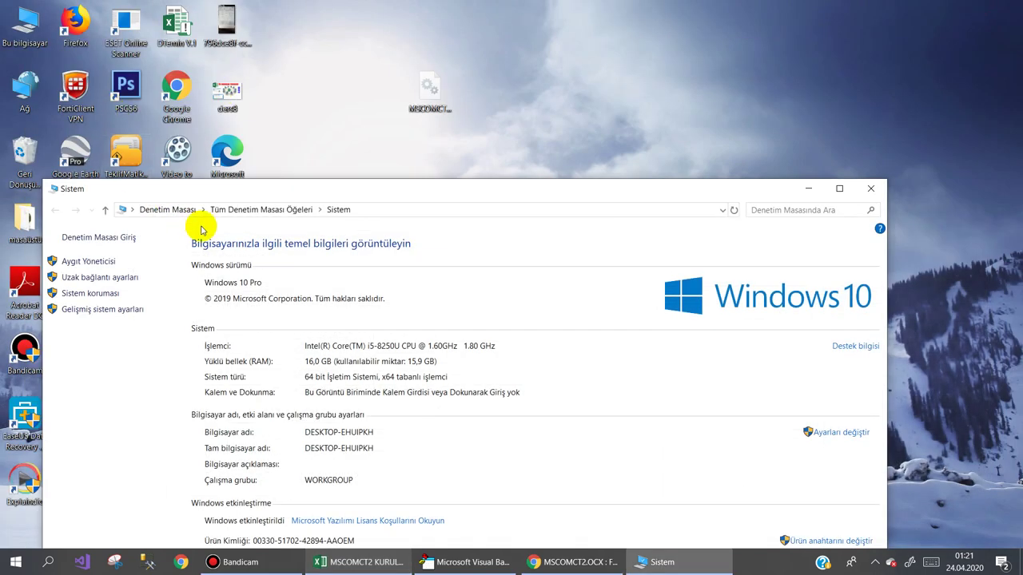
pyautogui.click(870, 188)
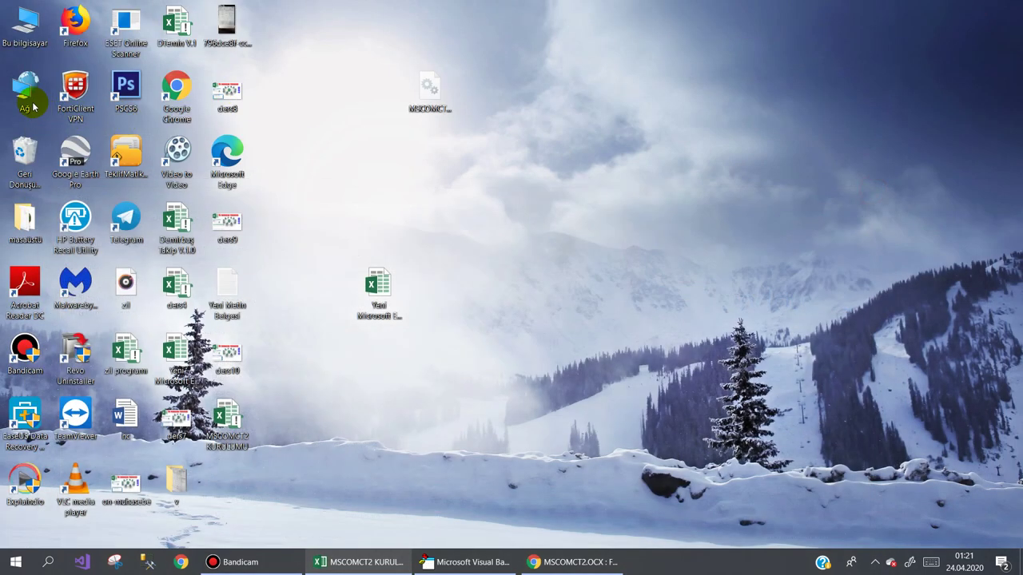
pyautogui.rightClick(24, 36)
pyautogui.click(68, 183)
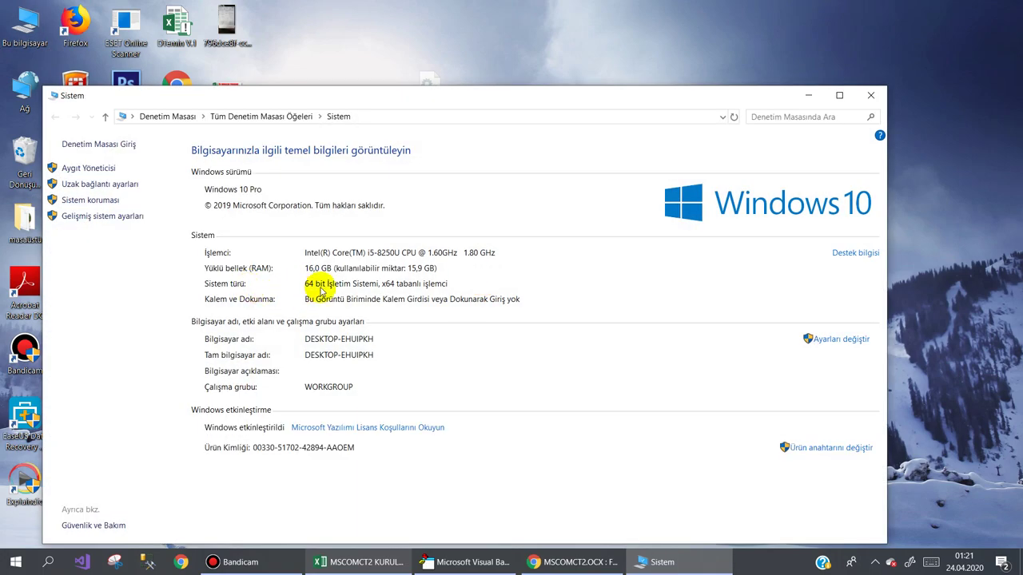
# Step: Close the System window and copy MSCOMCT2.OCX from the desktop
pyautogui.click(875, 95)
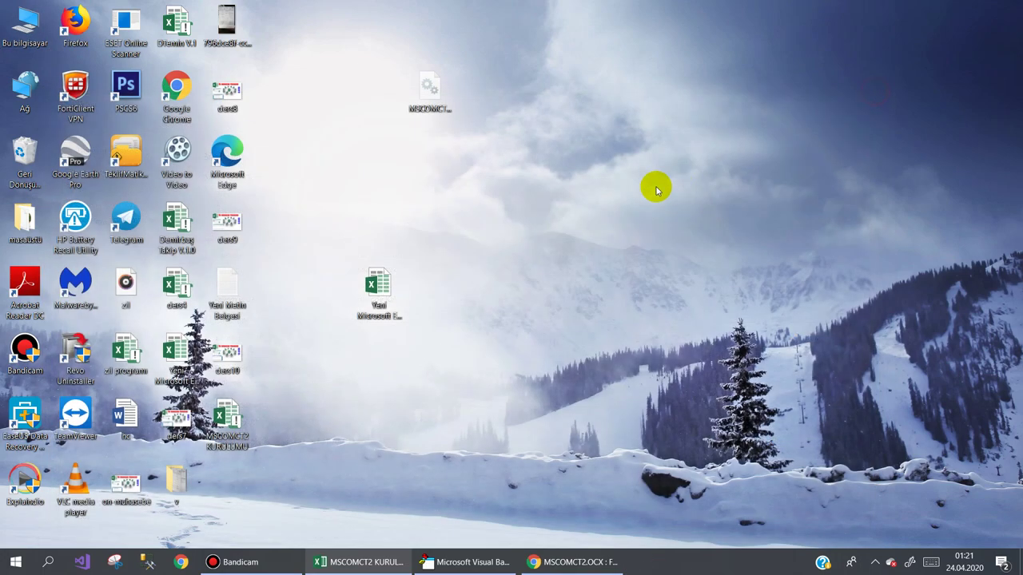
pyautogui.rightClick(421, 99)
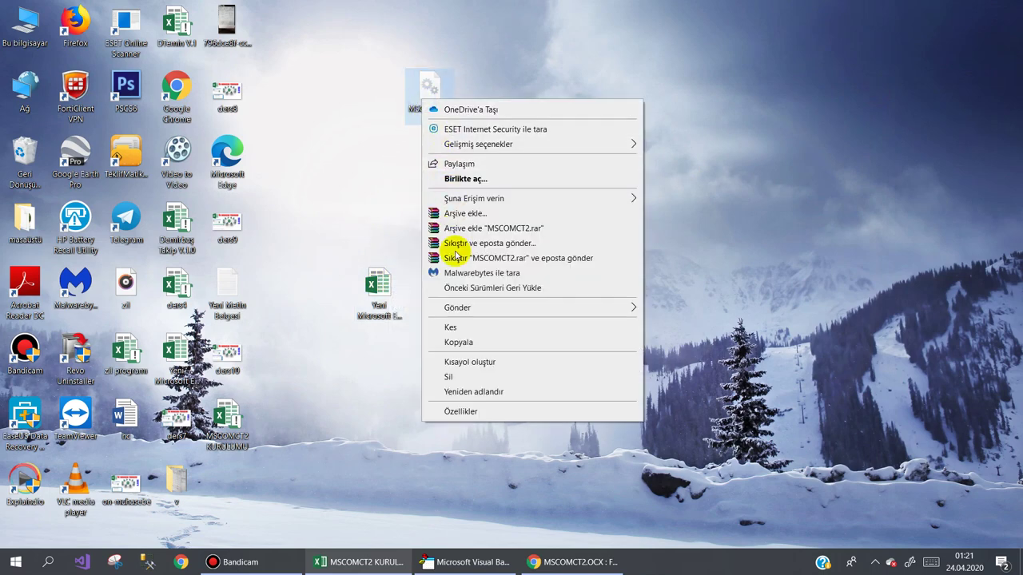
pyautogui.click(455, 336)
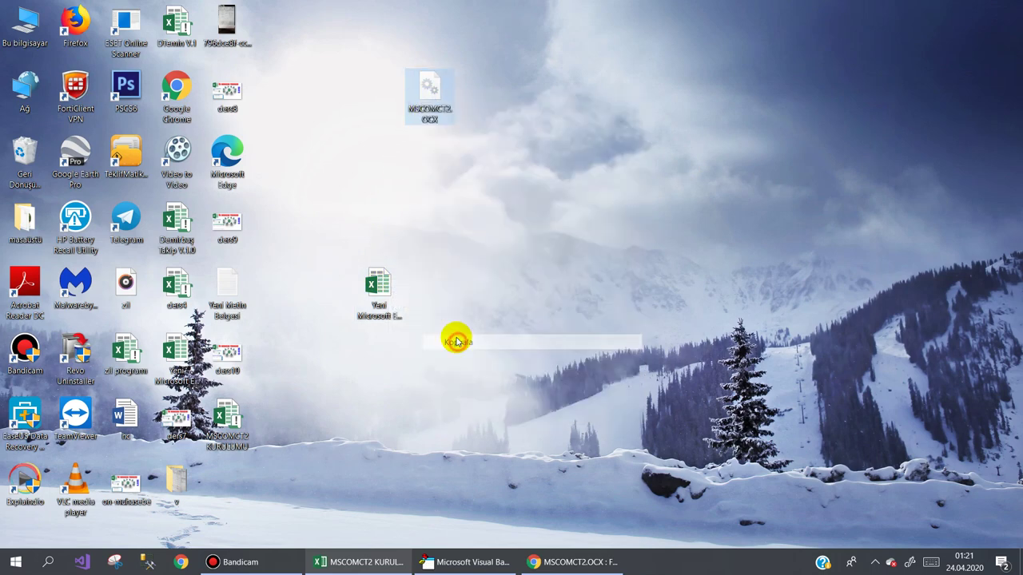
# Step: Paste MSCOMCT2.OCX into C:\Windows\SysWOW64 and cancel the file-already-exists prompt
pyautogui.doubleClick(24, 24)
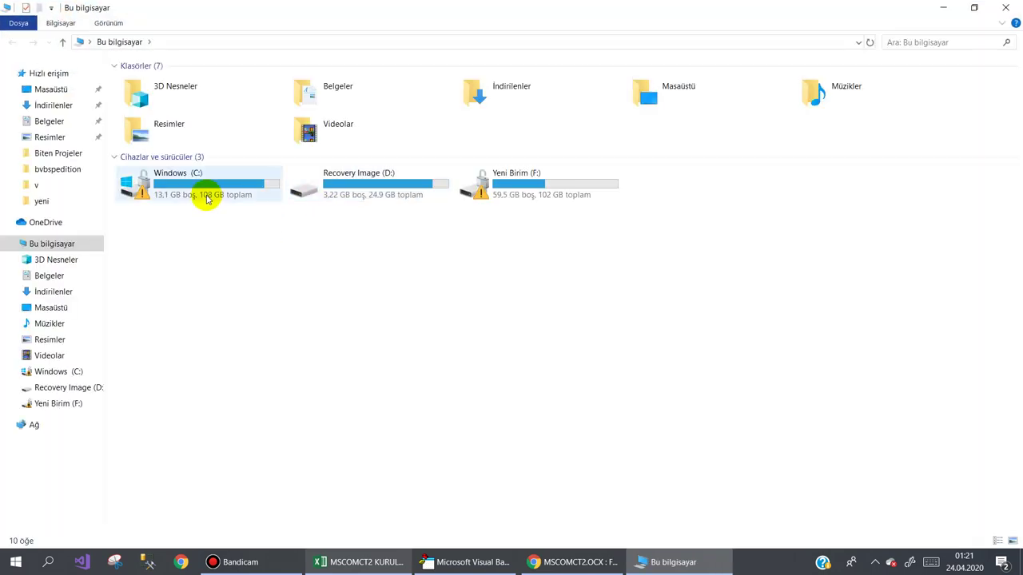
pyautogui.doubleClick(190, 179)
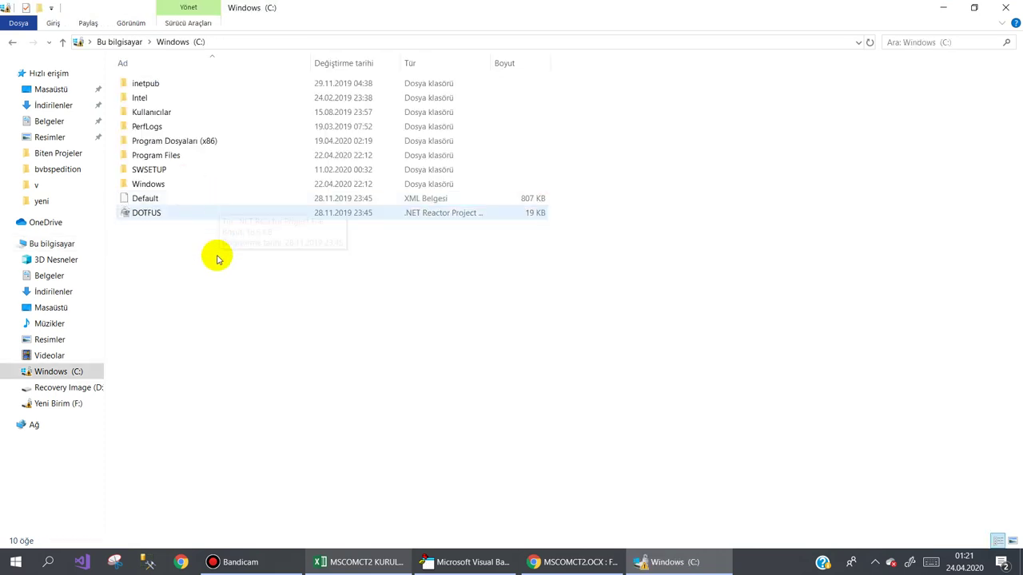
pyautogui.doubleClick(154, 188)
pyautogui.click(157, 316)
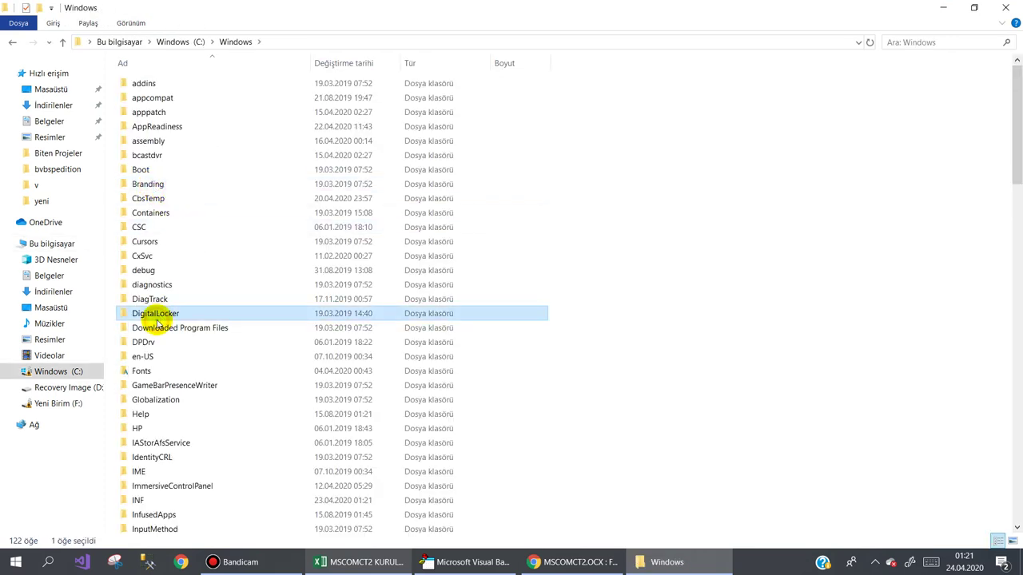
pyautogui.press('s')
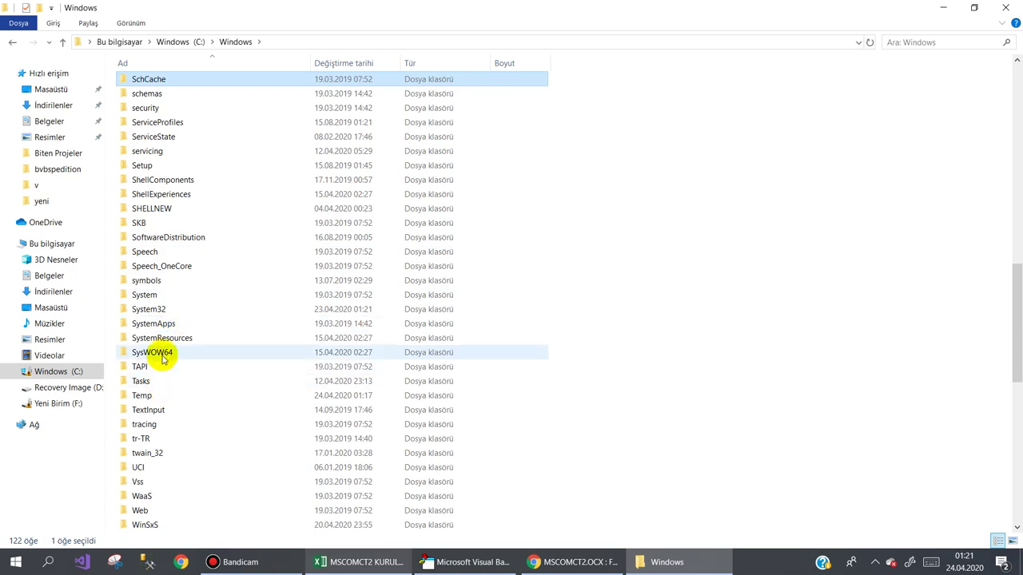
pyautogui.doubleClick(156, 353)
pyautogui.rightClick(577, 192)
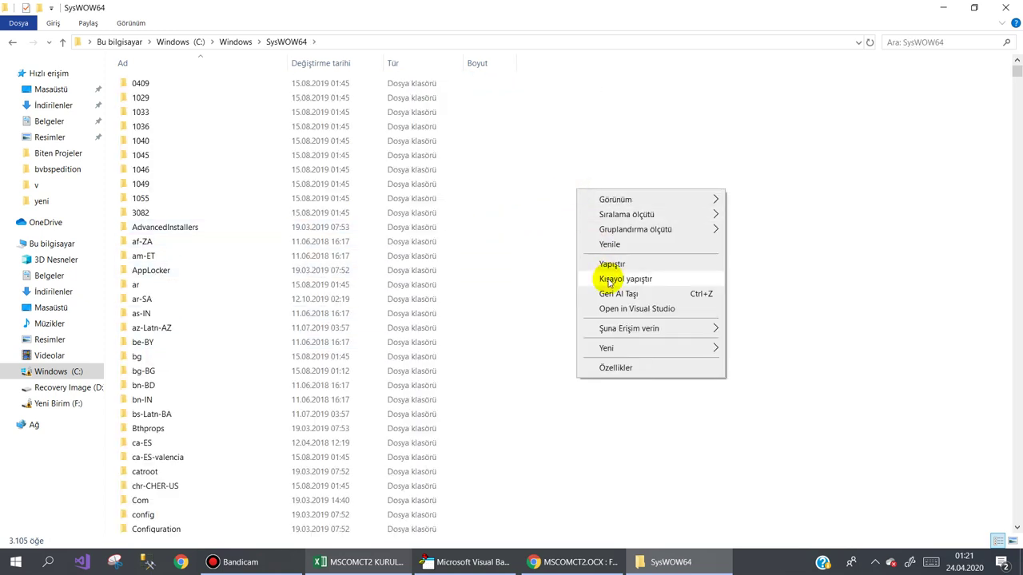
pyautogui.click(611, 264)
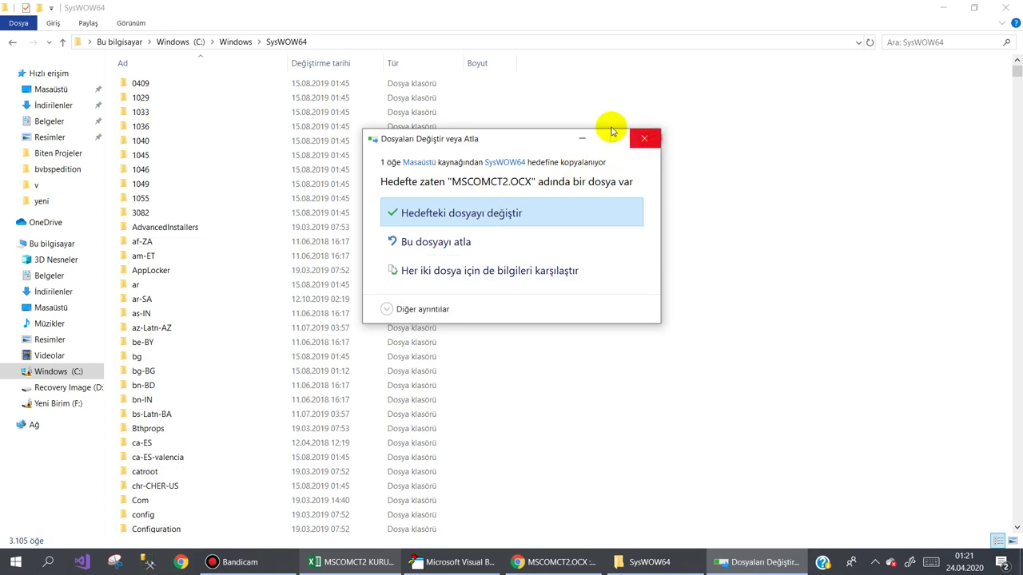
pyautogui.click(644, 138)
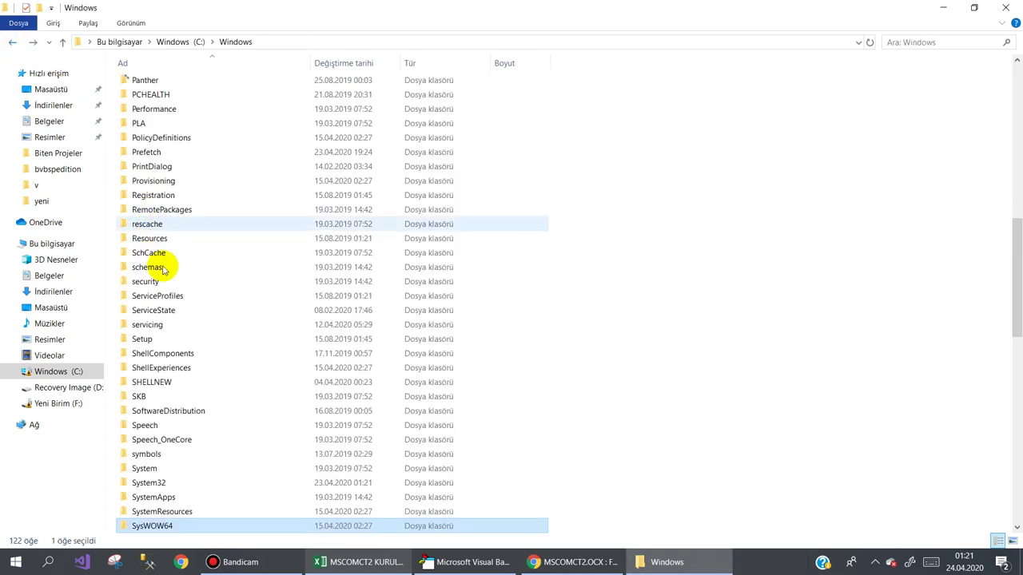
# Step: Look in the System32 folder without pasting, then close File Explorer
pyautogui.doubleClick(137, 482)
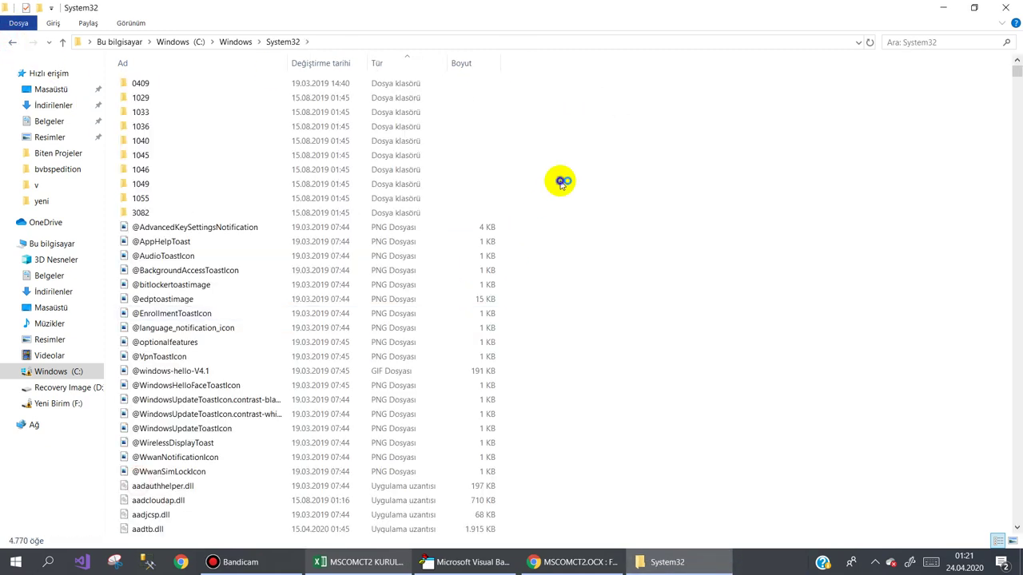
pyautogui.rightClick(561, 182)
pyautogui.click(803, 175)
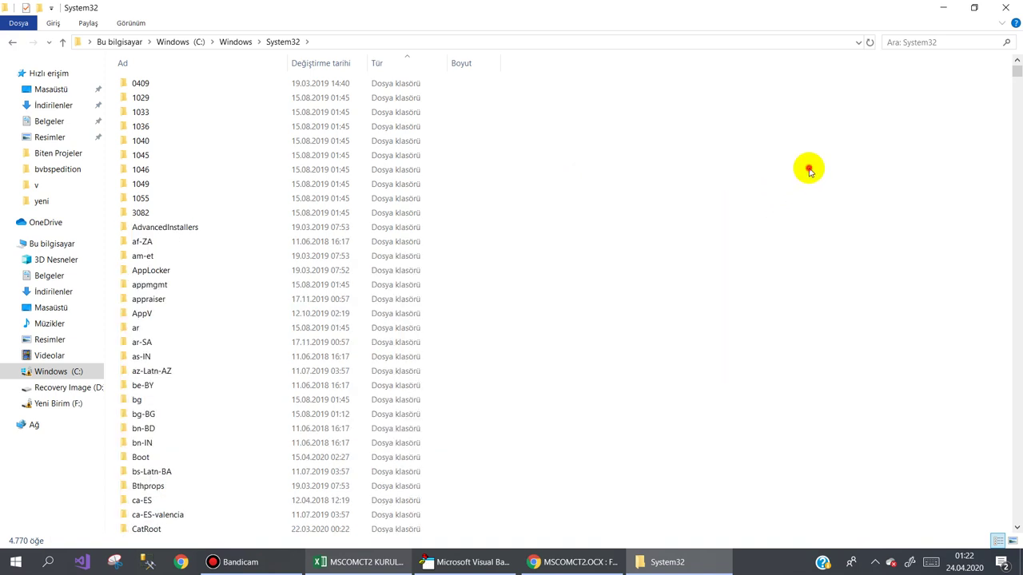
pyautogui.click(1008, 9)
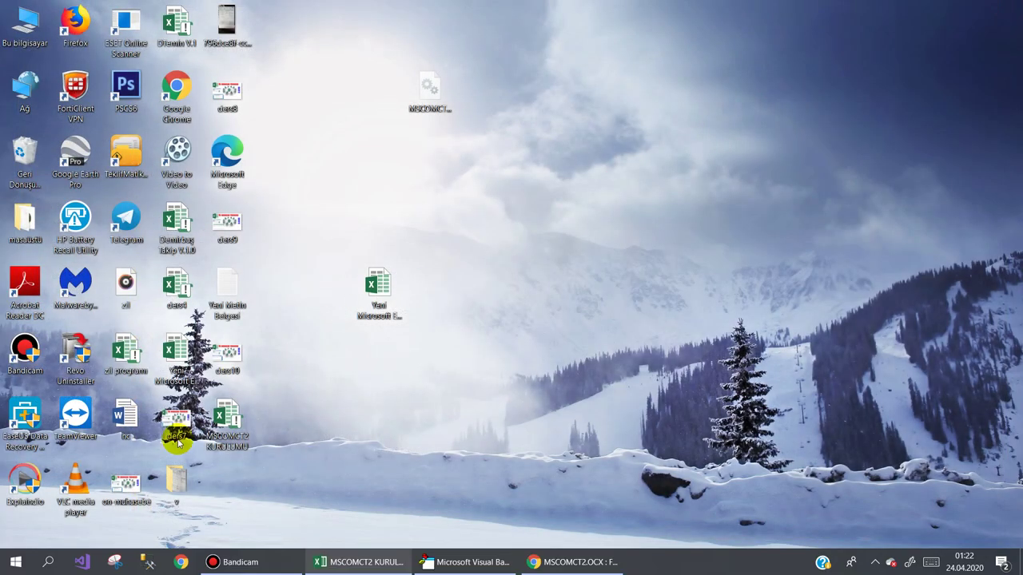
# Step: Search for cmd and run Komut İstemi as administrator (Yönetici olarak çalıştır)
pyautogui.click(48, 563)
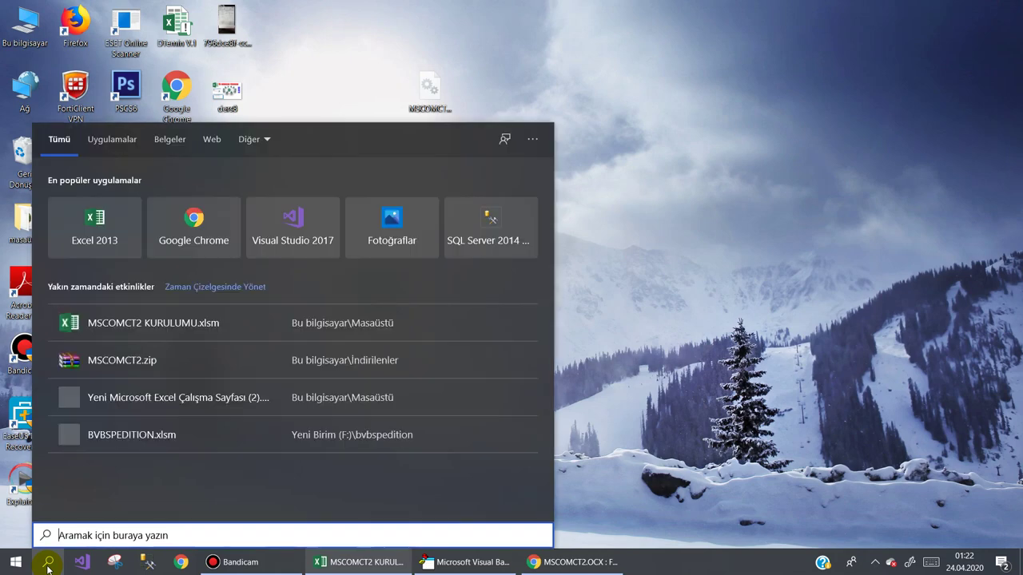
pyautogui.write('cmd')
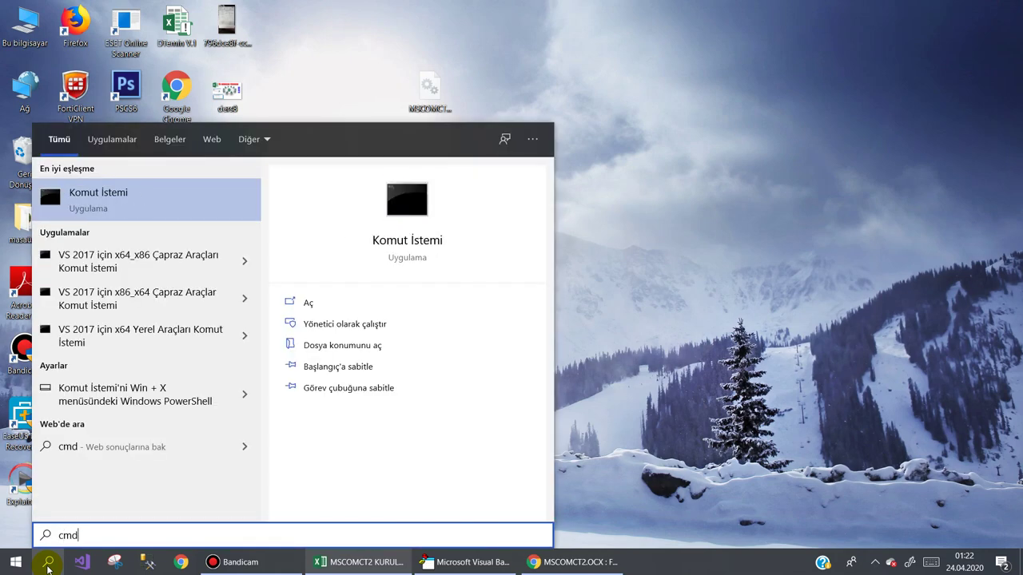
pyautogui.rightClick(88, 204)
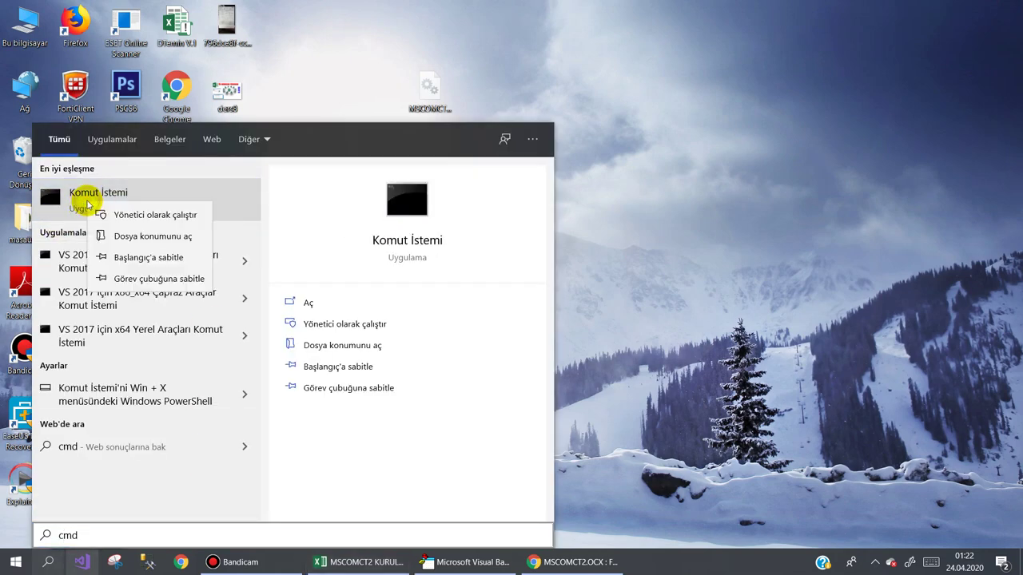
pyautogui.click(148, 215)
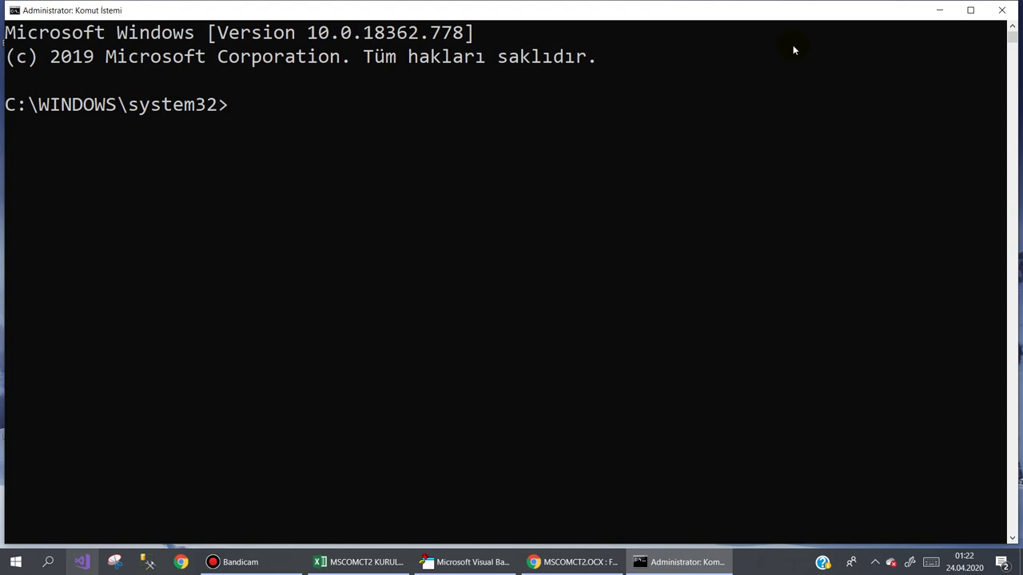
# Step: Change the Command Prompt directory to C:\Windows\SysWOW64 using cd.. and cd SysWOW64
pyautogui.write('m')
pyautogui.press('BackSpace')
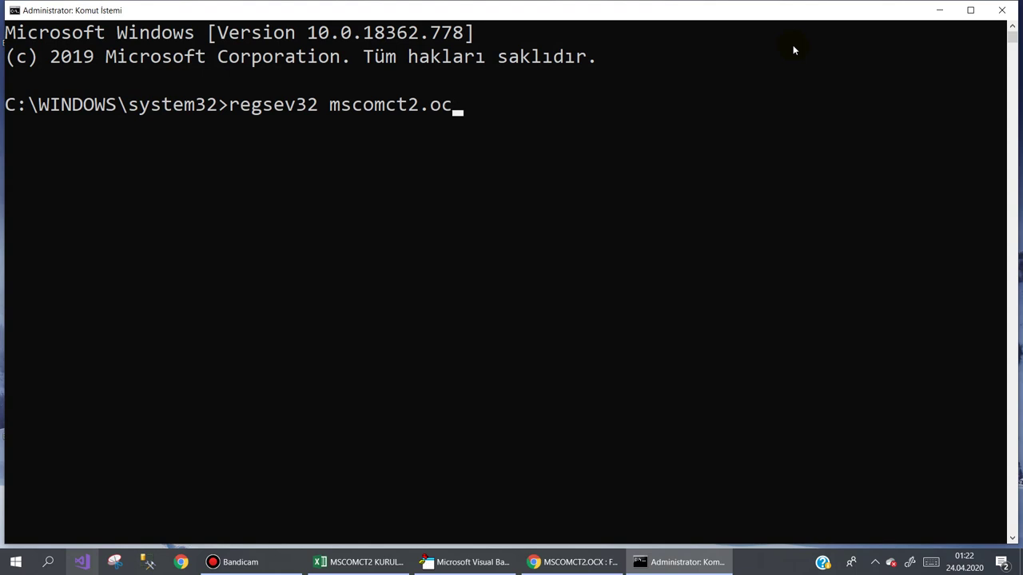
pyautogui.press('BackSpace')
pyautogui.press('BackSpace')
pyautogui.press('BackSpace')
pyautogui.press('BackSpace')
pyautogui.press('BackSpace')
pyautogui.press('BackSpace')
pyautogui.write('cd..')
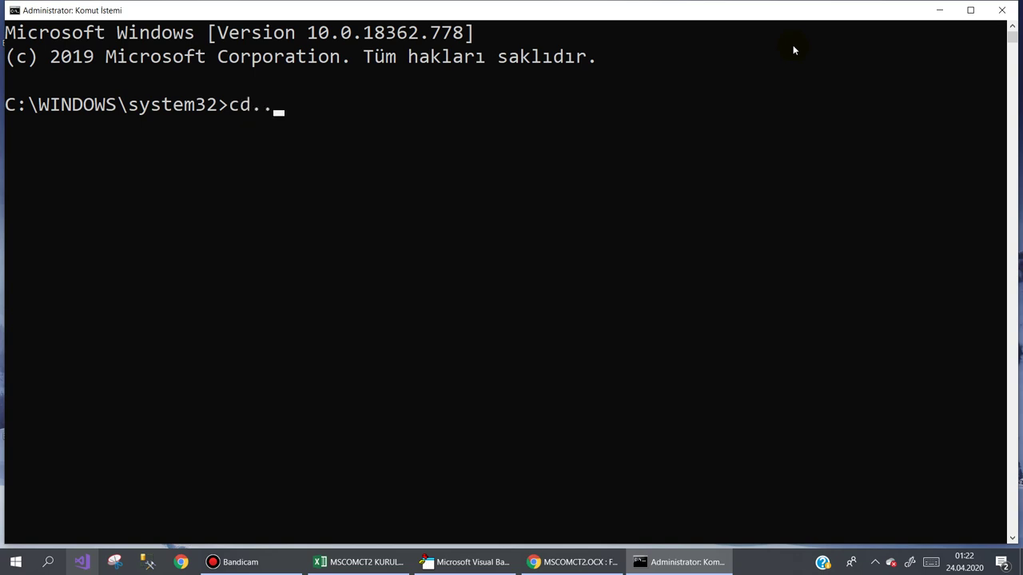
pyautogui.press('Return')
pyautogui.write('cd s')
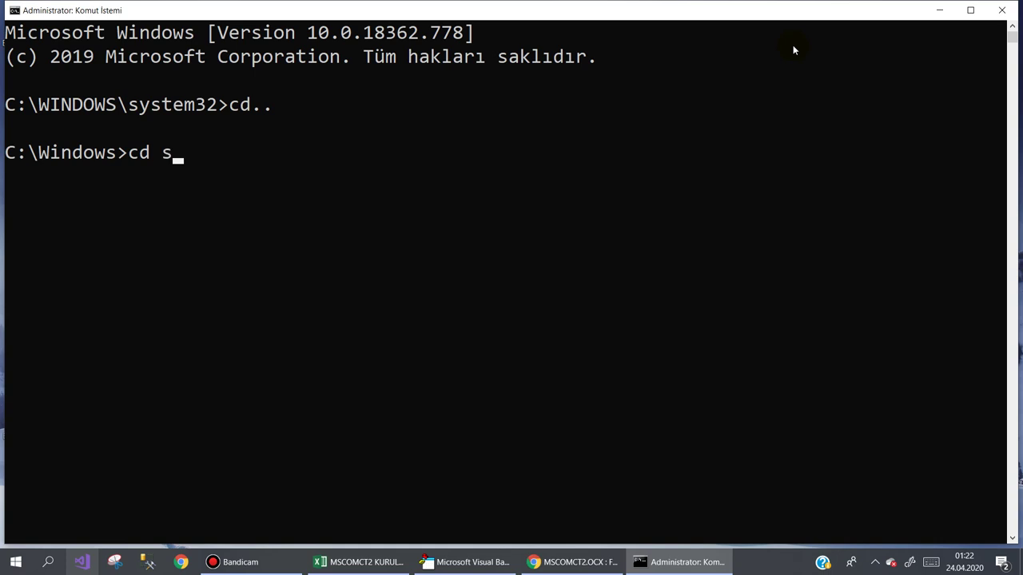
pyautogui.write('ysw')
pyautogui.press('Tab')
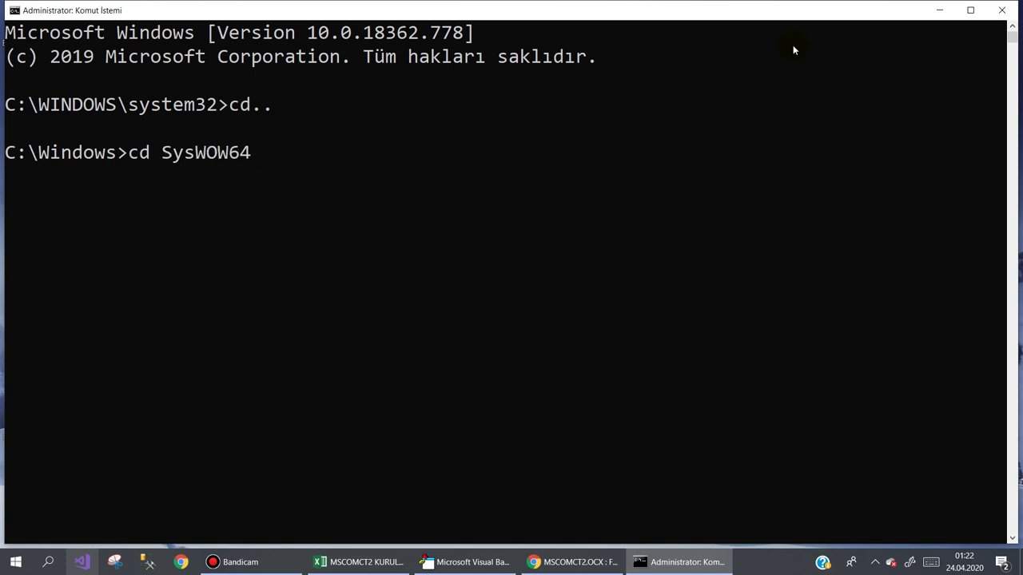
pyautogui.press('Return')
pyautogui.write('regsvr32 /unis')
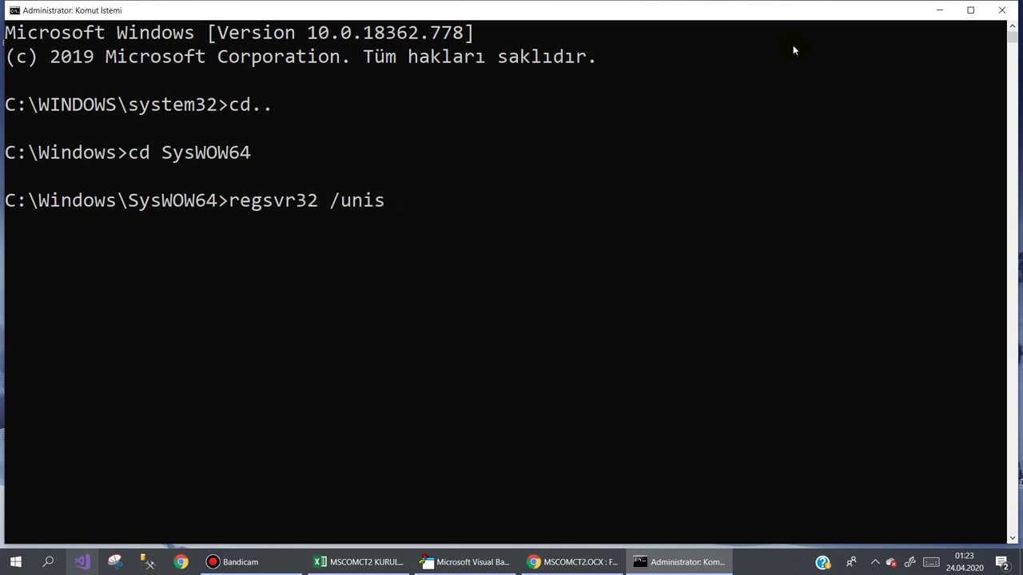
# Step: Run regsvr32 /u MSCOMCT2.OCX to unregister the control
pyautogui.write('tanl')
pyautogui.press('BackSpace')
pyautogui.press('BackSpace')
pyautogui.press('BackSpace')
pyautogui.press('BackSpace')
pyautogui.press('BackSpace')
pyautogui.press('BackSpace')
pyautogui.press('Tab')
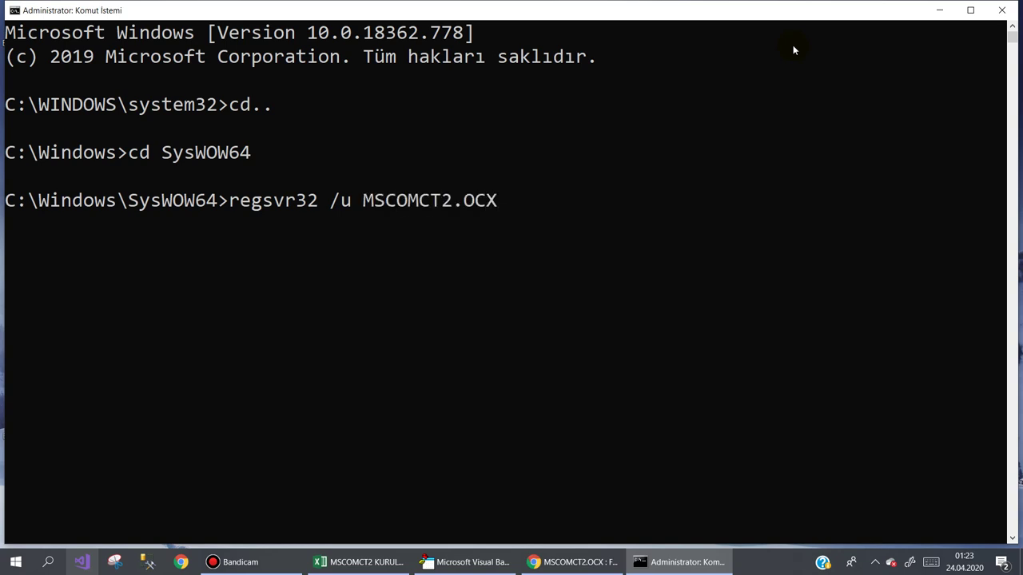
pyautogui.press('Return')
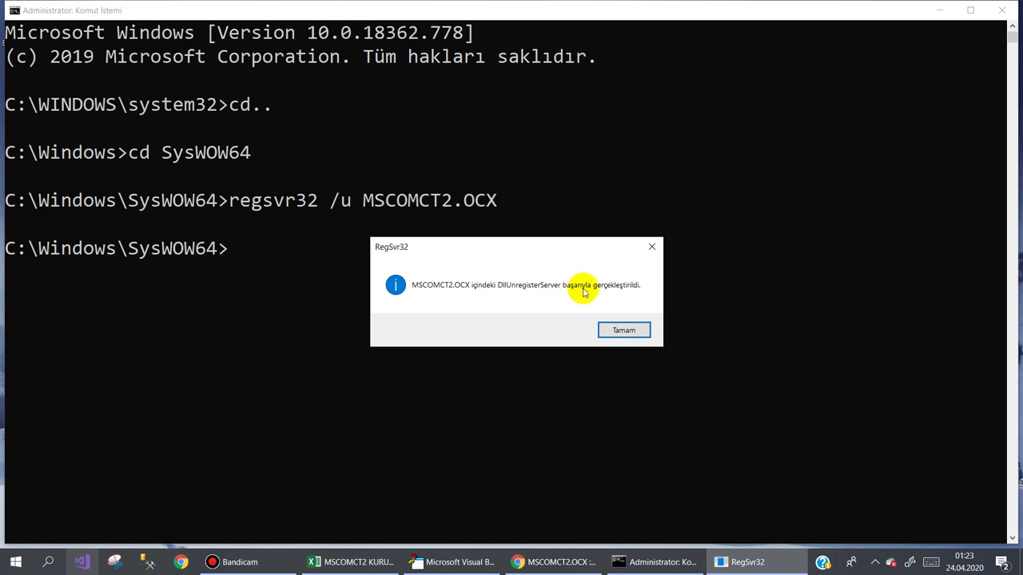
# Step: Dismiss the unregister message and run regsvr32 MSCOMCT2.OCX in SysWOW64
pyautogui.click(623, 330)
pyautogui.click(295, 248)
pyautogui.write('regsvr32 msco')
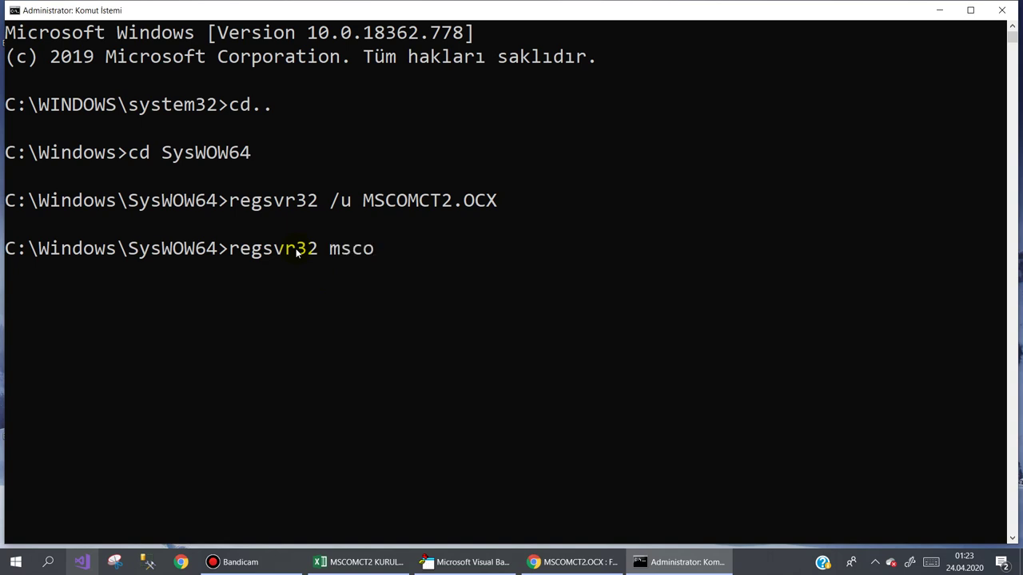
pyautogui.write('mc')
pyautogui.press('Tab')
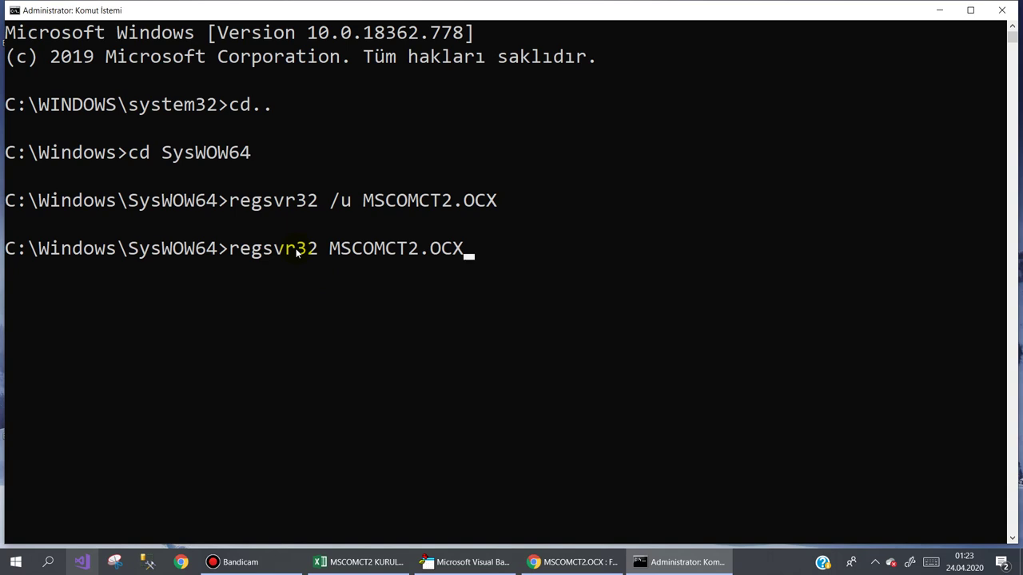
pyautogui.press('Return')
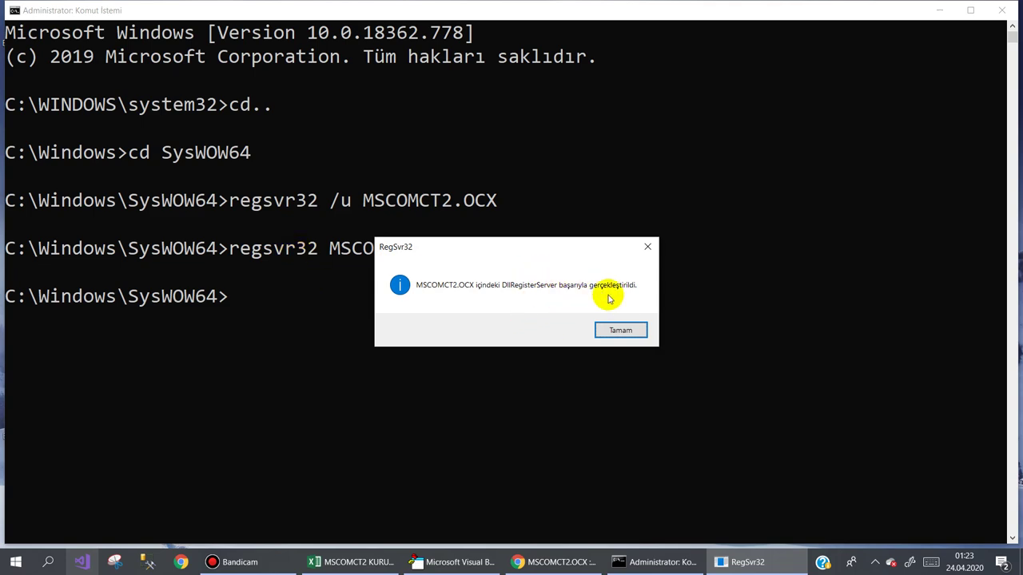
# Step: Dismiss the RegSvr32 message, save and close Excel, then reopen MSCOMCT2 KURULUMU from the desktop
pyautogui.click(620, 331)
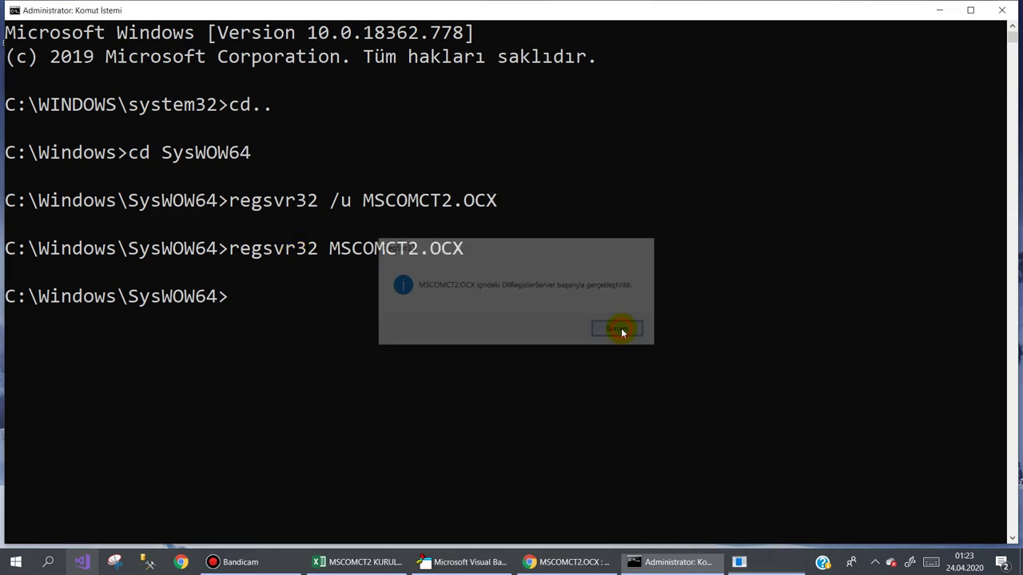
pyautogui.click(352, 562)
pyautogui.click(1013, 7)
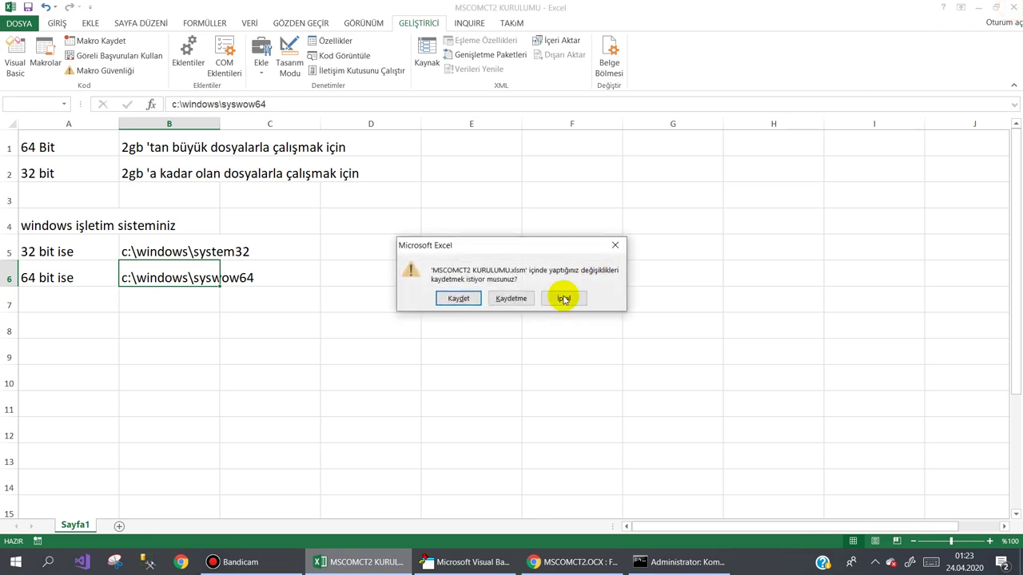
pyautogui.click(457, 299)
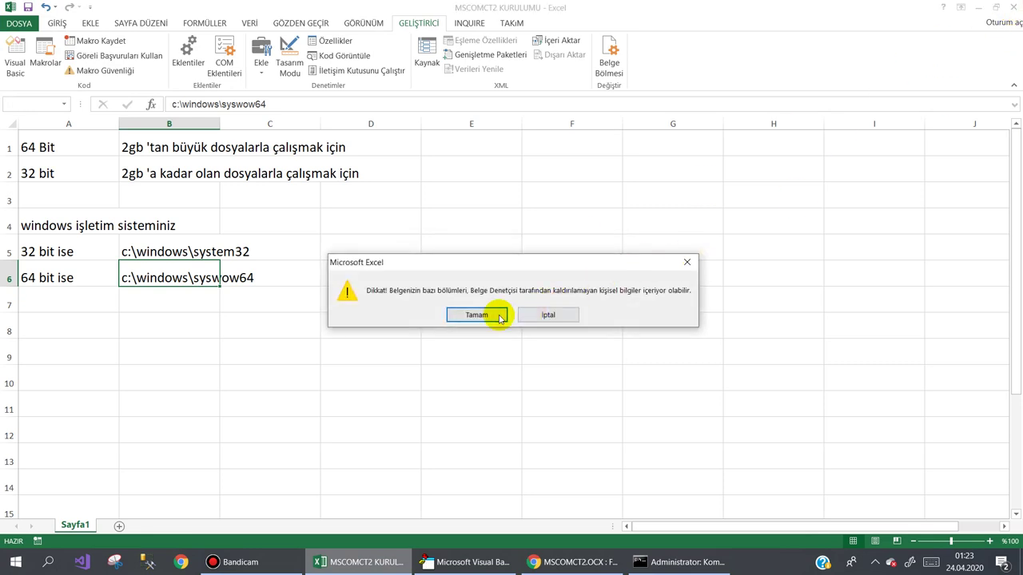
pyautogui.click(492, 313)
pyautogui.click(932, 8)
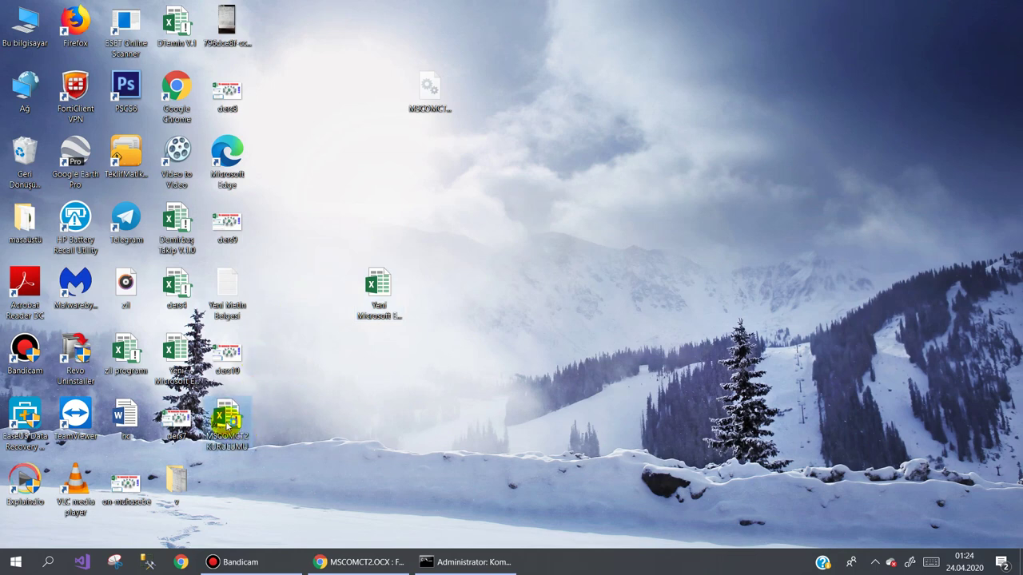
pyautogui.doubleClick(227, 423)
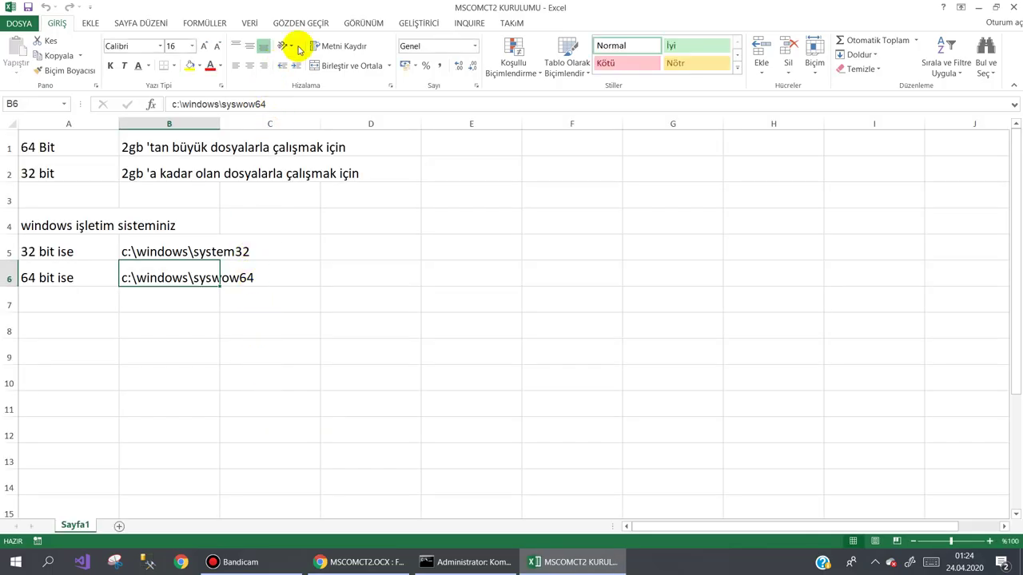
# Step: Open the VBA editor on UserForm1 and toggle the Date and Time Picker in Additional Controls
pyautogui.click(408, 23)
pyautogui.click(14, 50)
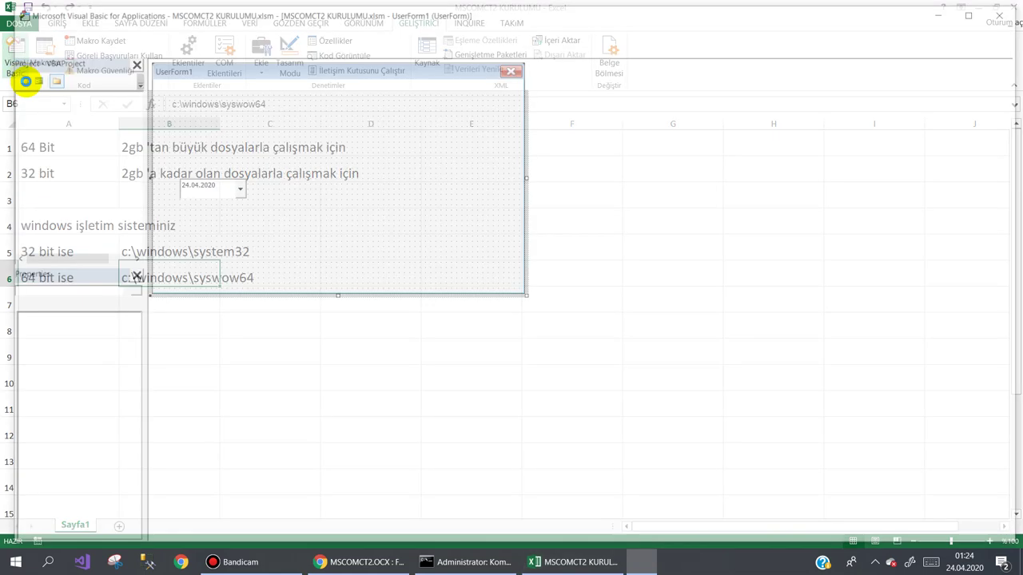
pyautogui.click(279, 189)
pyautogui.rightClick(100, 334)
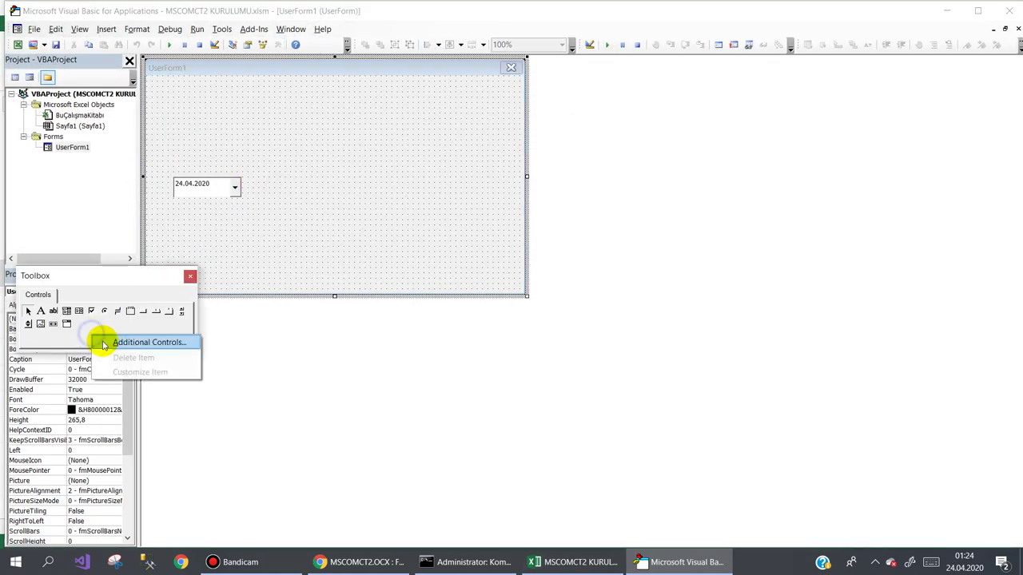
pyautogui.click(109, 343)
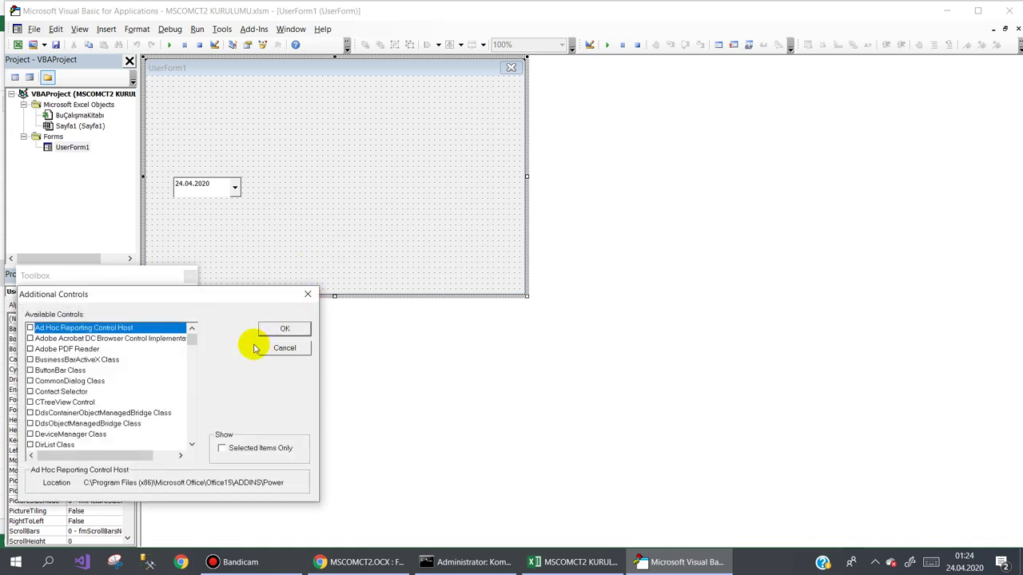
pyautogui.moveTo(193, 342); pyautogui.dragTo(192, 353)
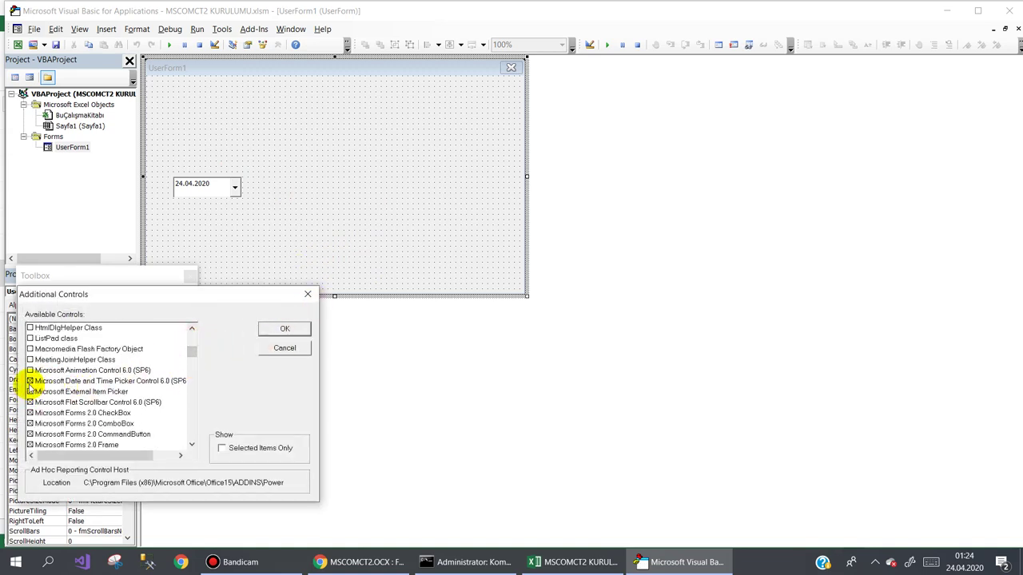
pyautogui.click(29, 381)
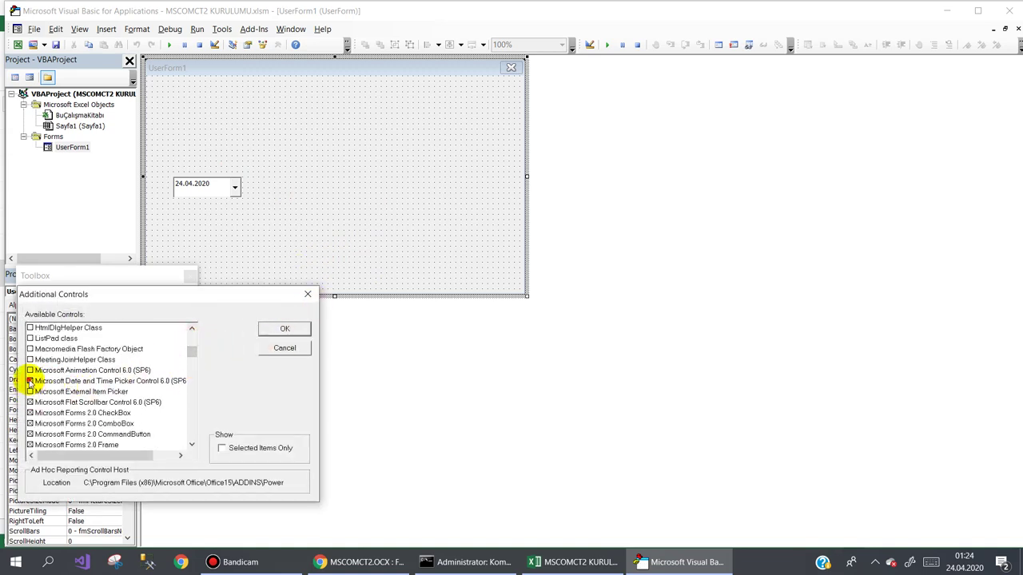
pyautogui.click(267, 329)
# Step: Reopen Additional Controls and enable Microsoft Date and Time Picker Control 6.0 (SP6)
pyautogui.rightClick(77, 332)
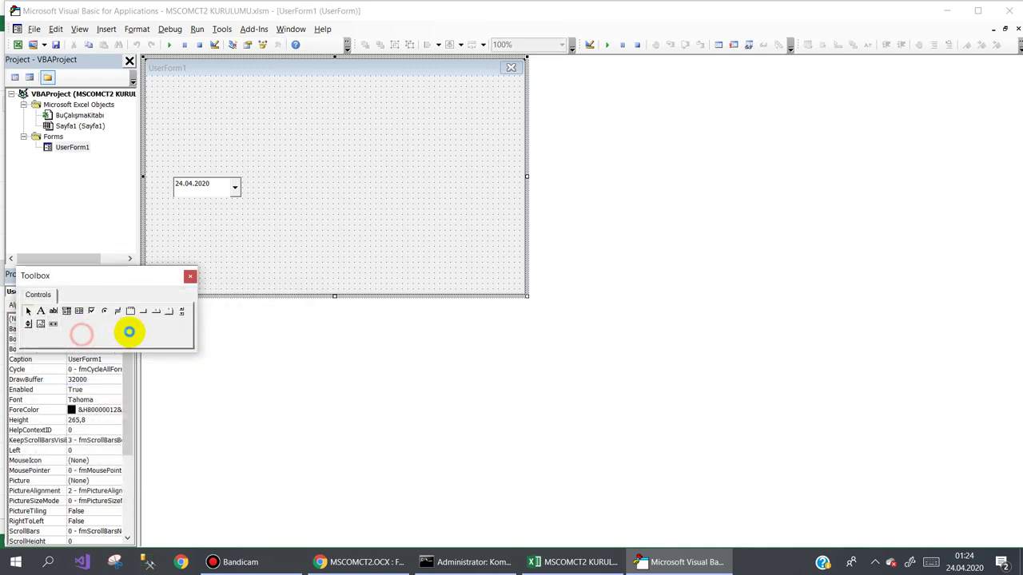
pyautogui.rightClick(176, 300)
pyautogui.click(178, 324)
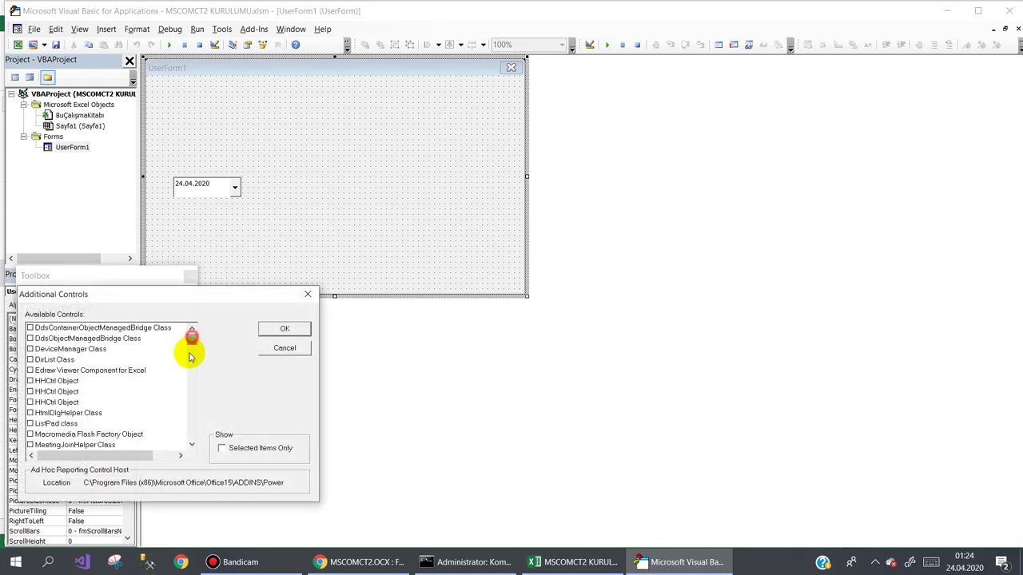
pyautogui.moveTo(186, 338); pyautogui.dragTo(190, 352)
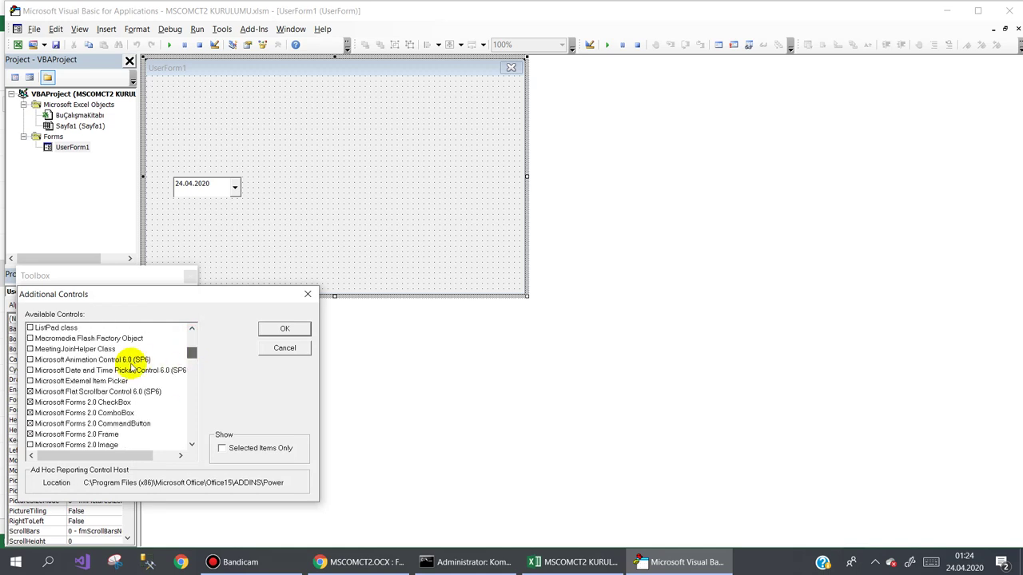
pyautogui.click(29, 370)
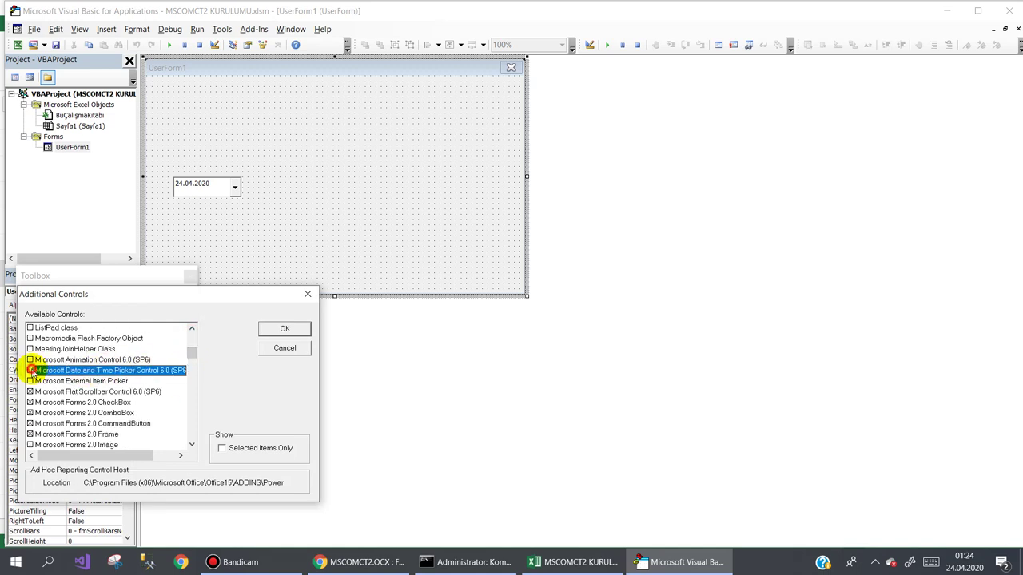
pyautogui.click(263, 327)
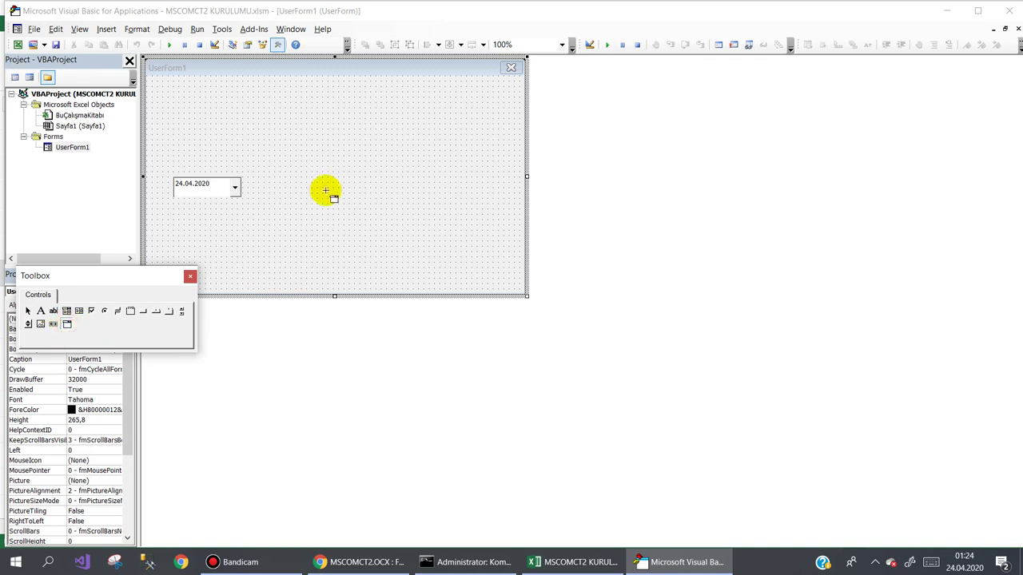
# Step: Draw DTPicker2 on UserForm1, close its property pages unchanged, and return to Excel
pyautogui.moveTo(322, 189); pyautogui.dragTo(409, 209)
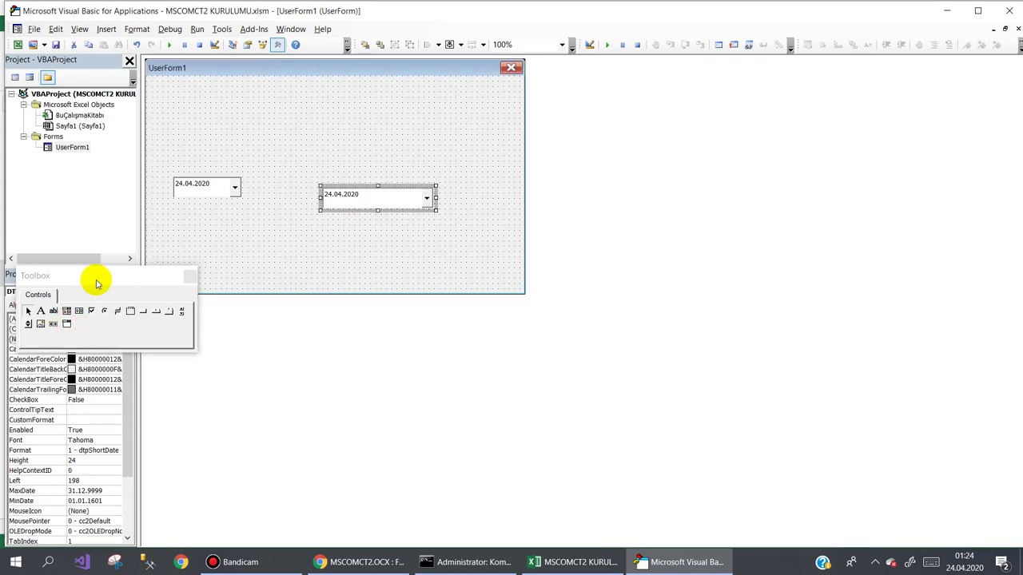
pyautogui.moveTo(96, 278); pyautogui.dragTo(543, 370)
pyautogui.click(115, 329)
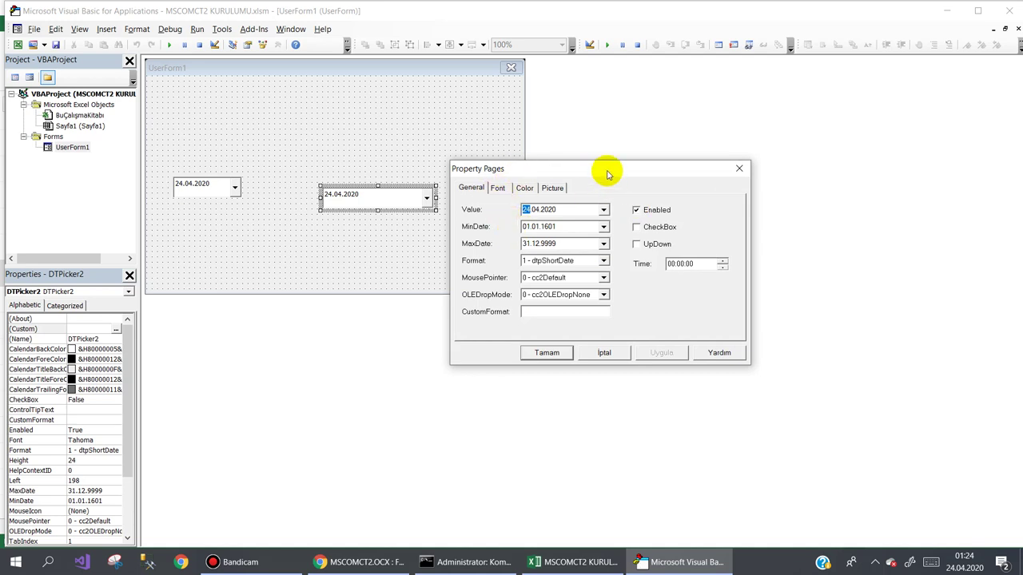
pyautogui.moveTo(618, 169); pyautogui.dragTo(702, 110)
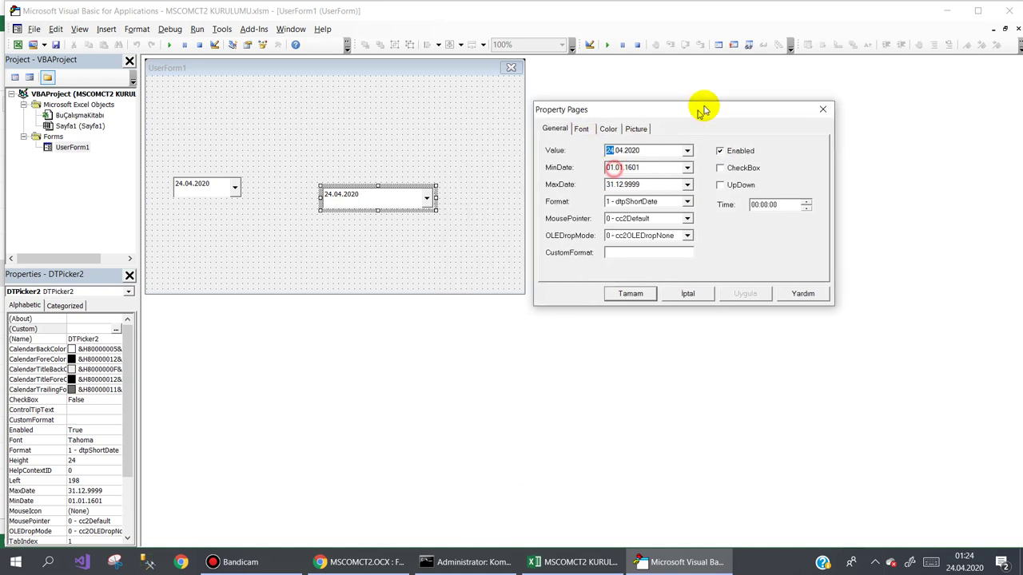
pyautogui.click(685, 289)
pyautogui.click(443, 214)
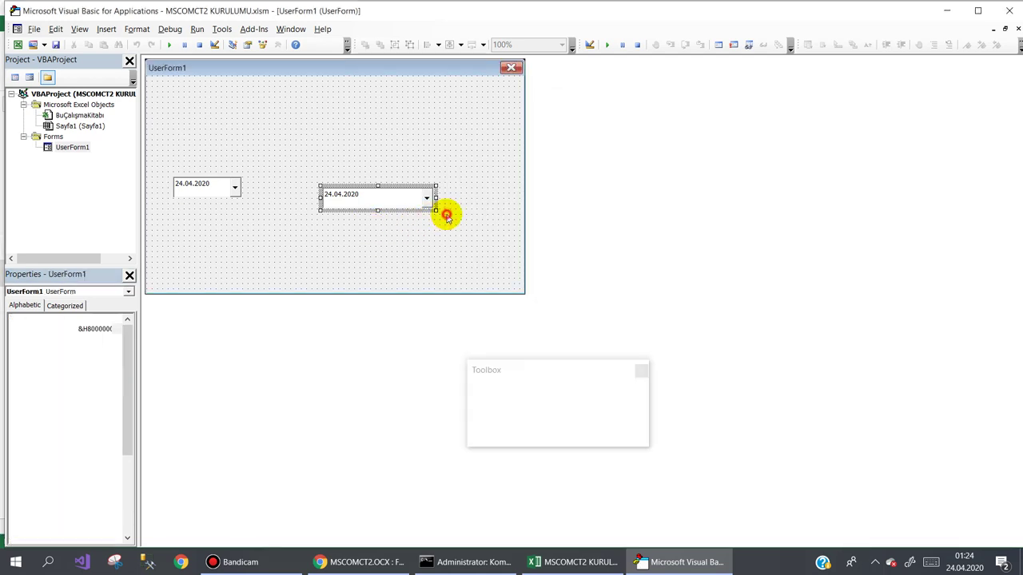
pyautogui.click(575, 561)
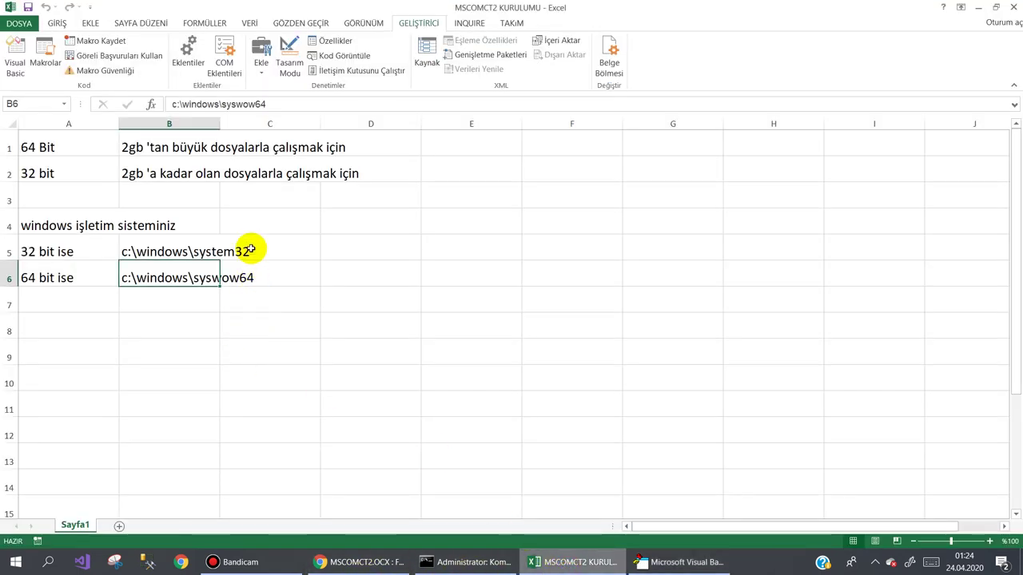
# Step: Review the 64 Bit and 32 bit notes in A1:B2 and glance at the VBA editor
pyautogui.click(90, 141)
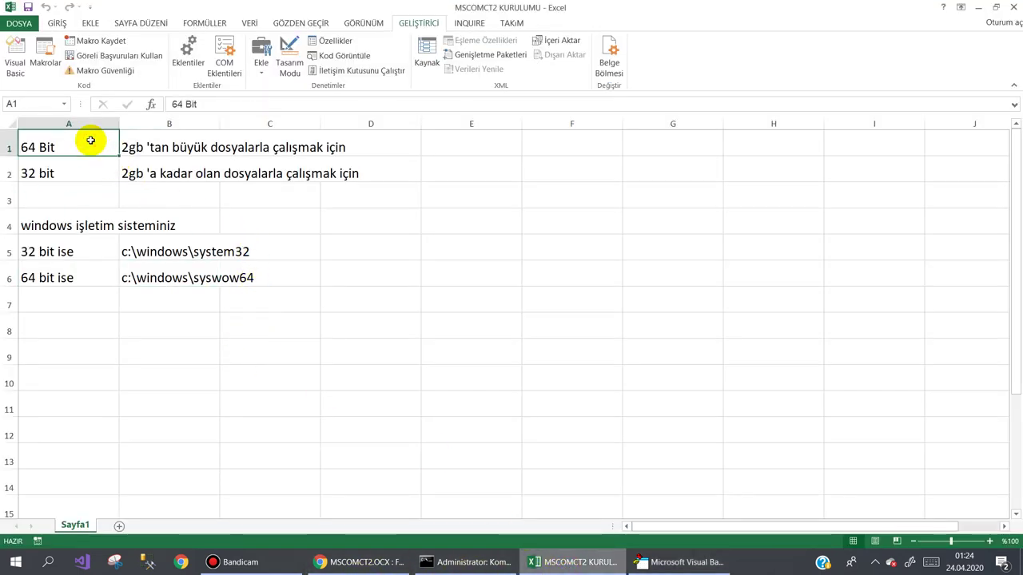
pyautogui.click(167, 147)
pyautogui.click(48, 171)
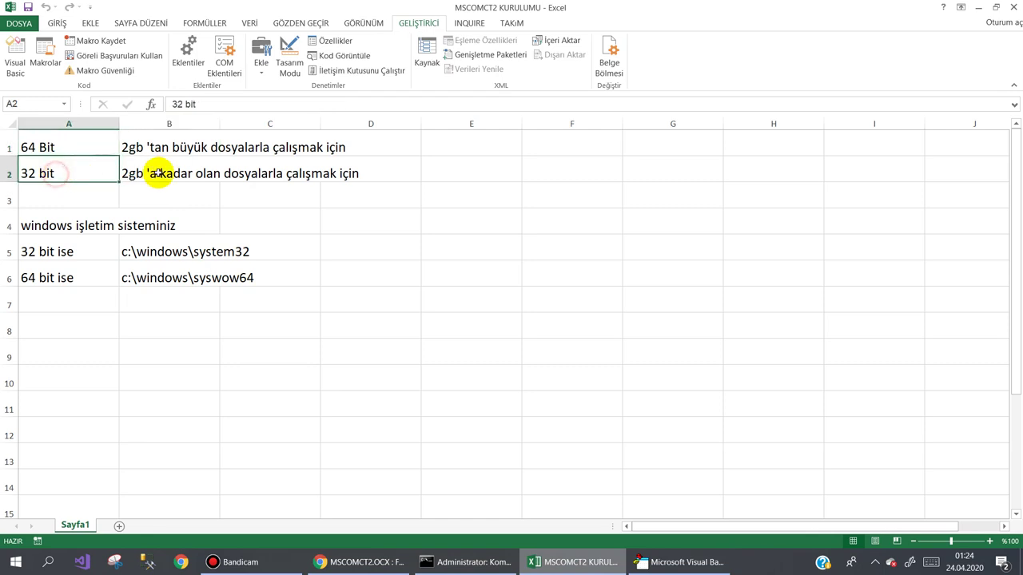
pyautogui.click(159, 173)
pyautogui.moveTo(73, 142); pyautogui.dragTo(130, 166)
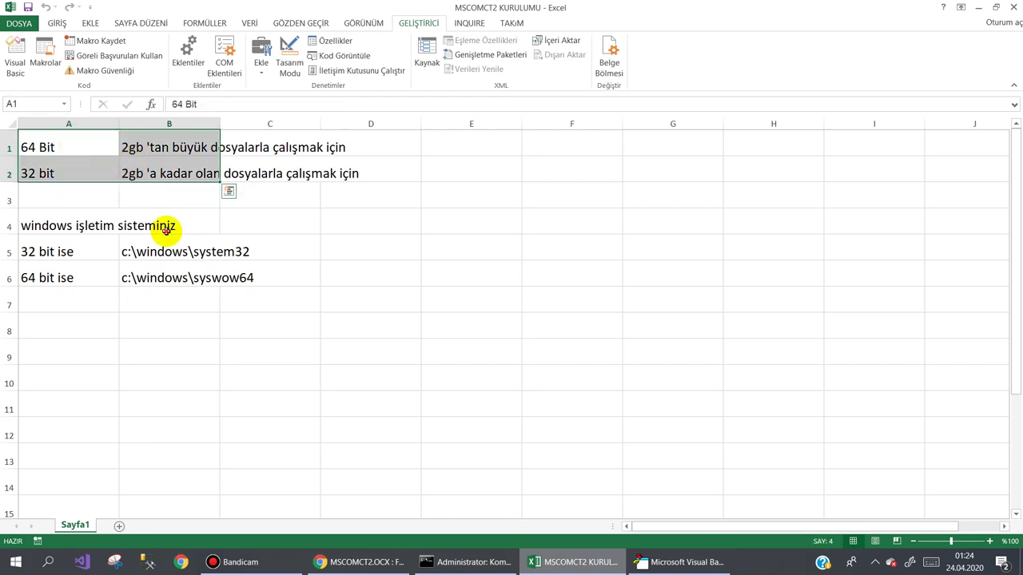
pyautogui.click(165, 226)
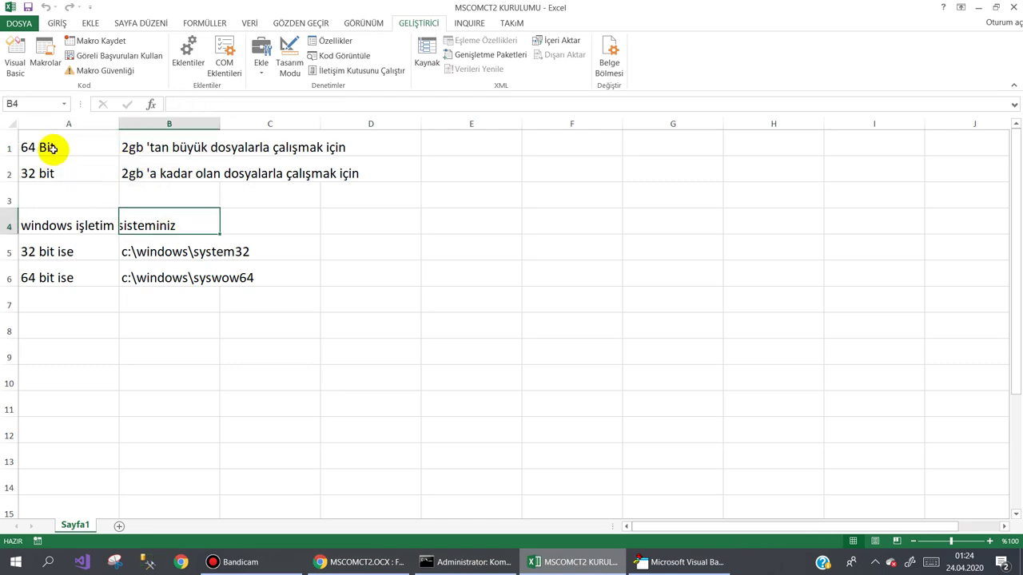
pyautogui.click(652, 562)
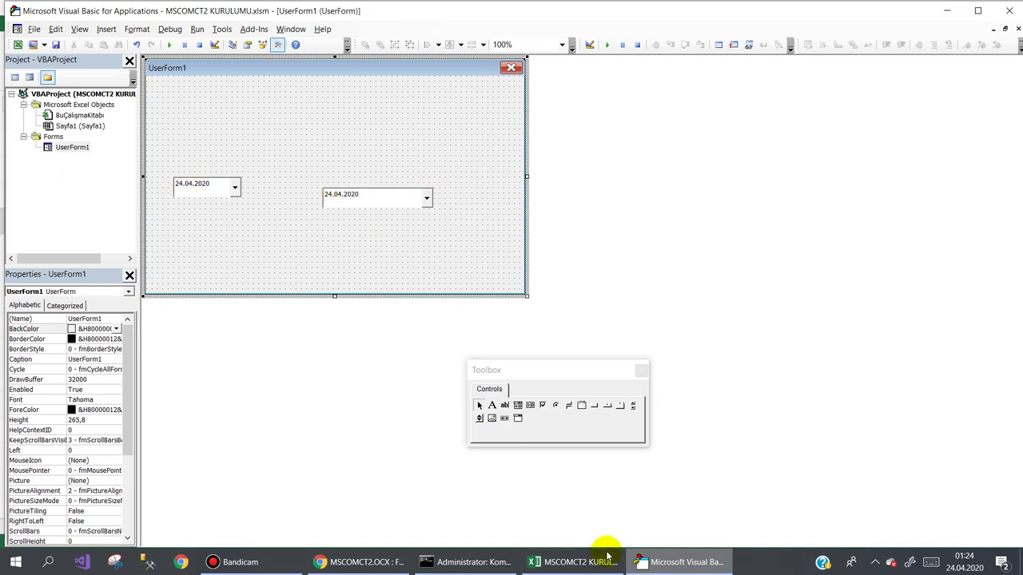
pyautogui.click(584, 562)
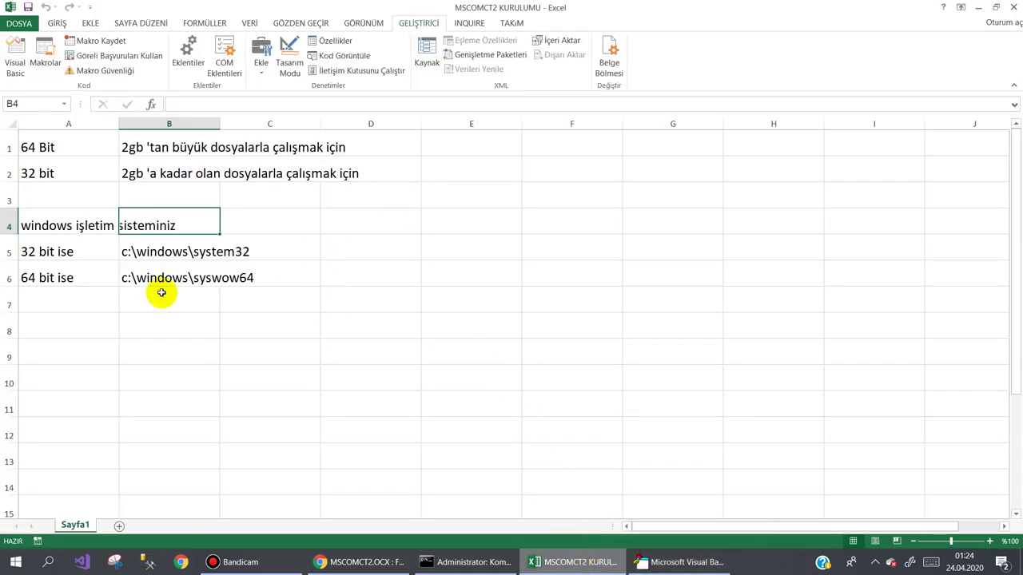
# Step: Clear the 64 Bit row A1:C1, select A5, and minimize Excel
pyautogui.click(25, 171)
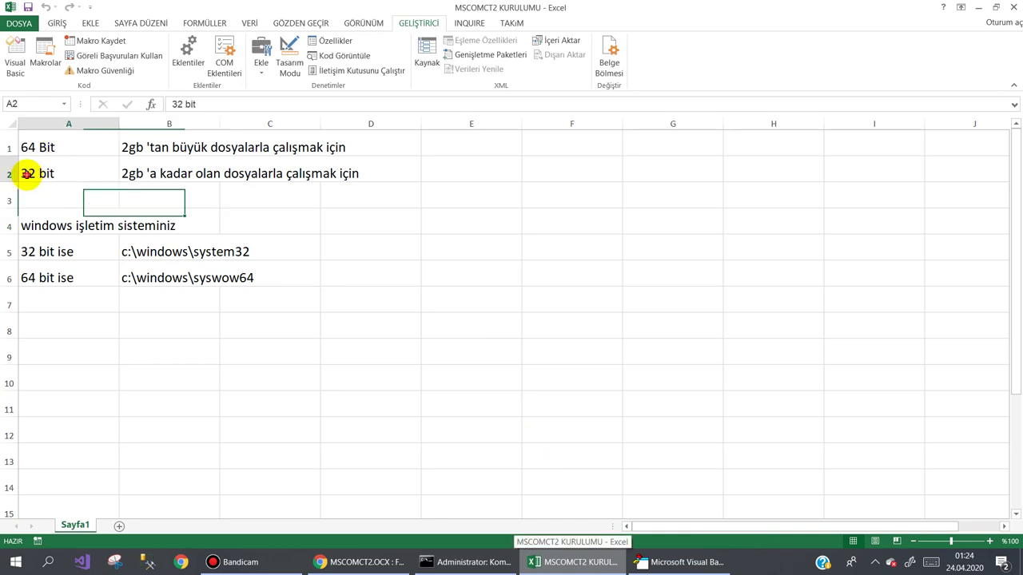
pyautogui.moveTo(60, 172); pyautogui.dragTo(282, 172)
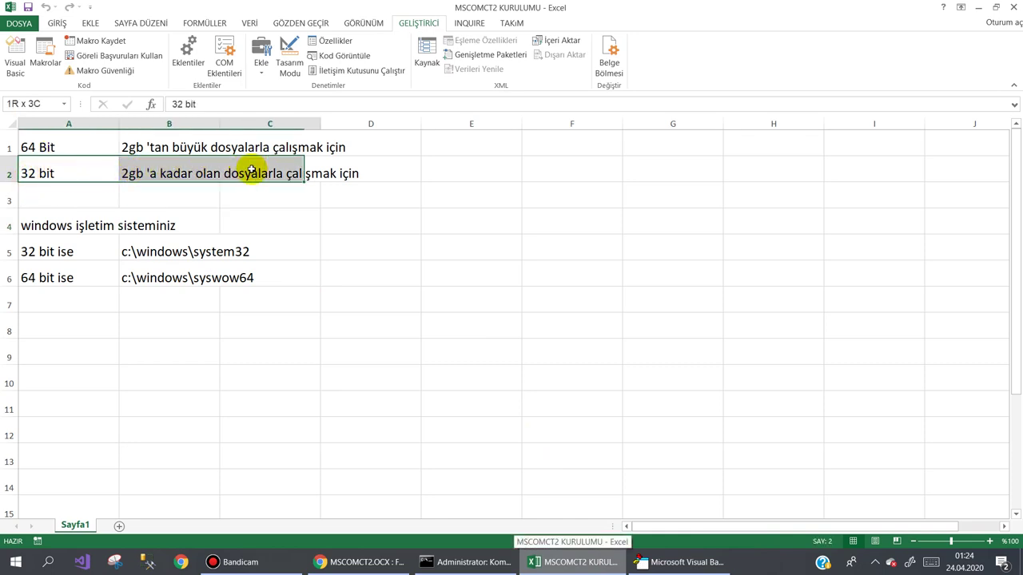
pyautogui.moveTo(74, 148); pyautogui.dragTo(290, 145)
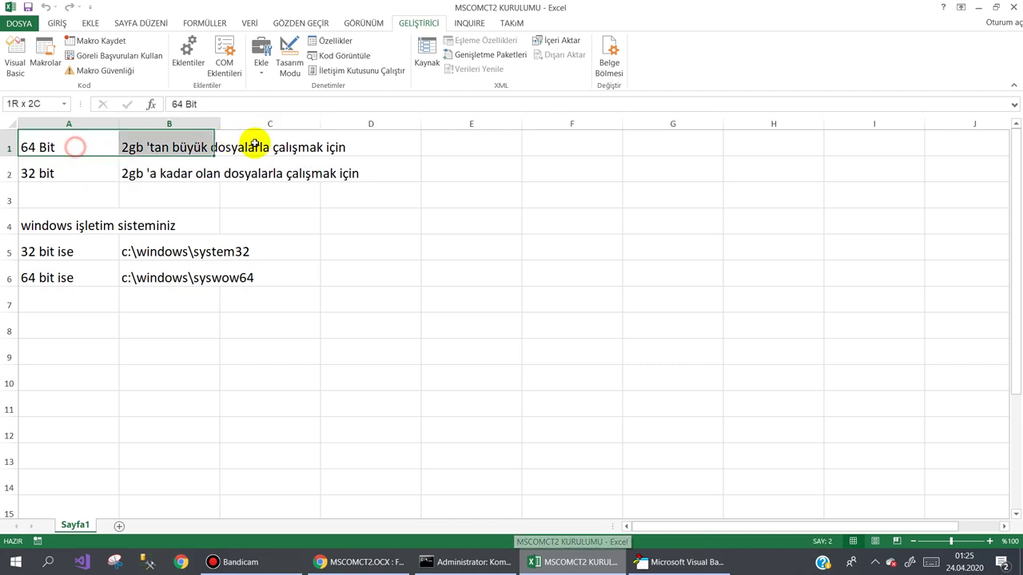
pyautogui.press('Delete')
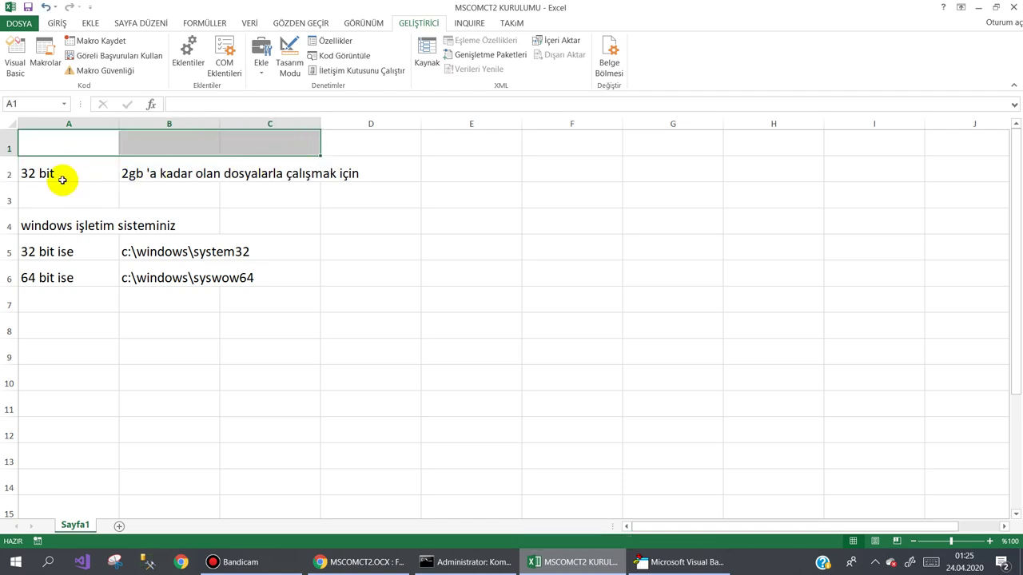
pyautogui.moveTo(64, 174); pyautogui.dragTo(318, 181)
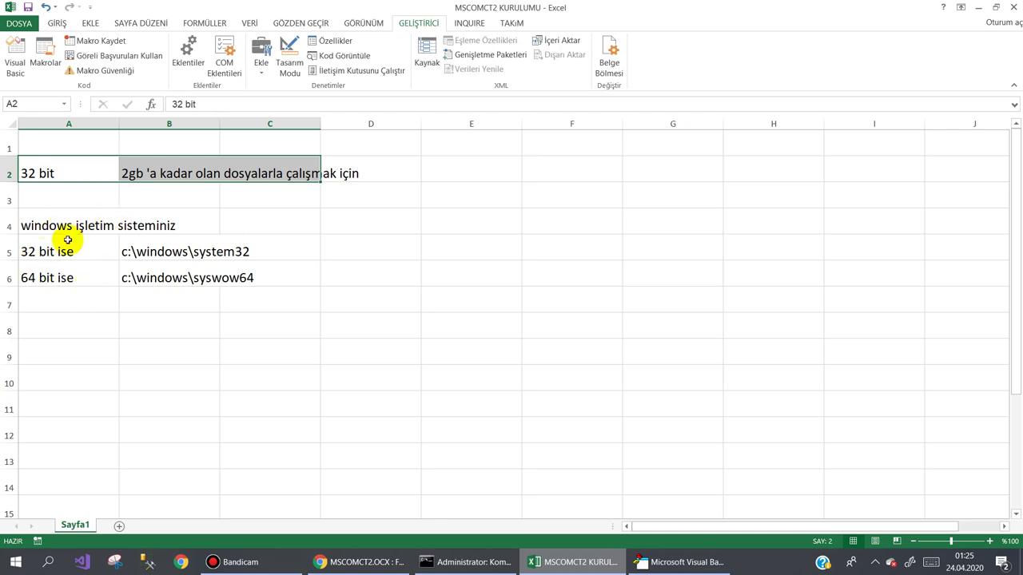
pyautogui.click(35, 252)
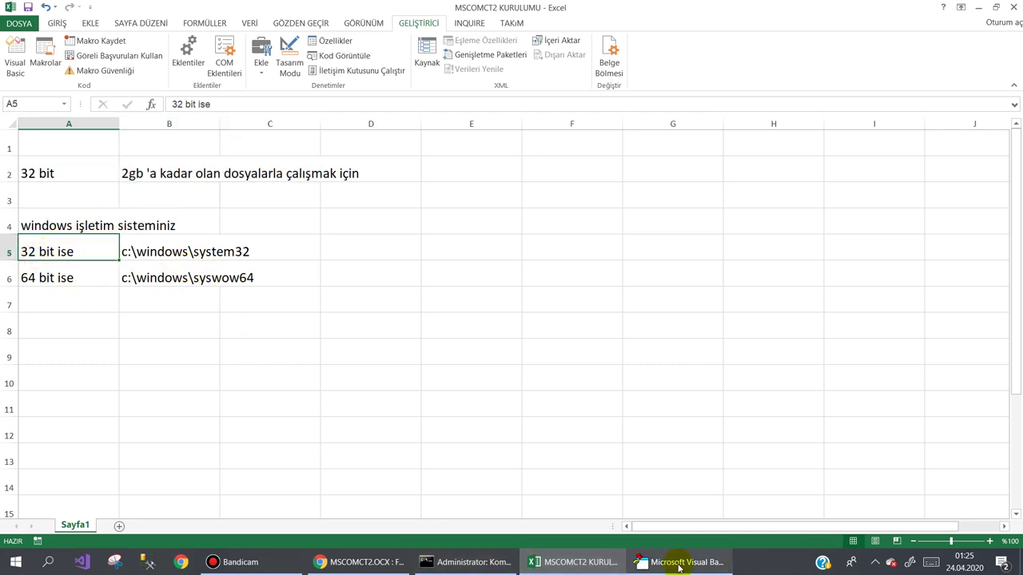
pyautogui.click(976, 8)
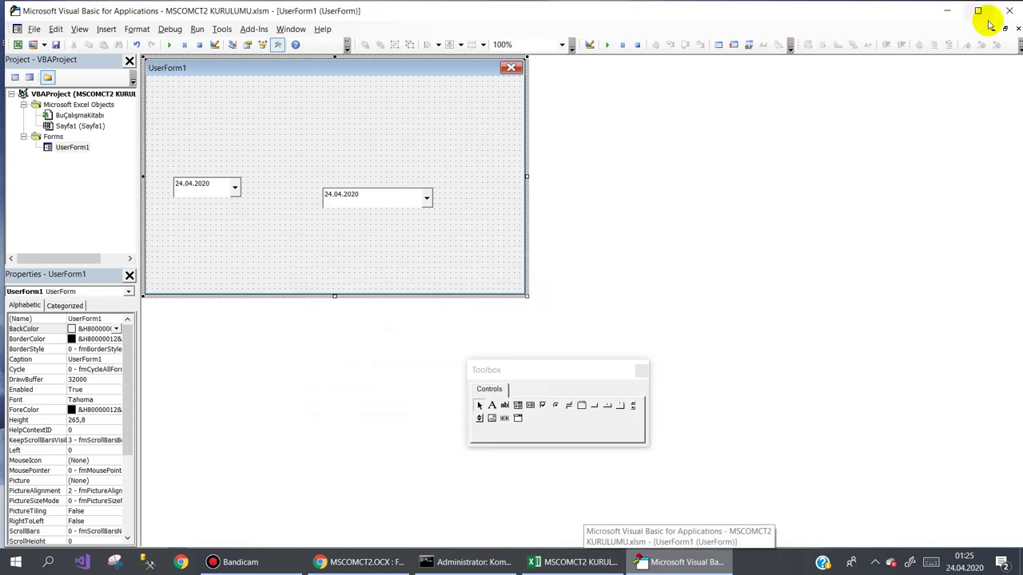
# Step: Check the MSCOMCT2.OCX file on the desktop, restore Excel at cell C6, then return to the administrator Command Prompt
pyautogui.click(947, 8)
pyautogui.click(425, 85)
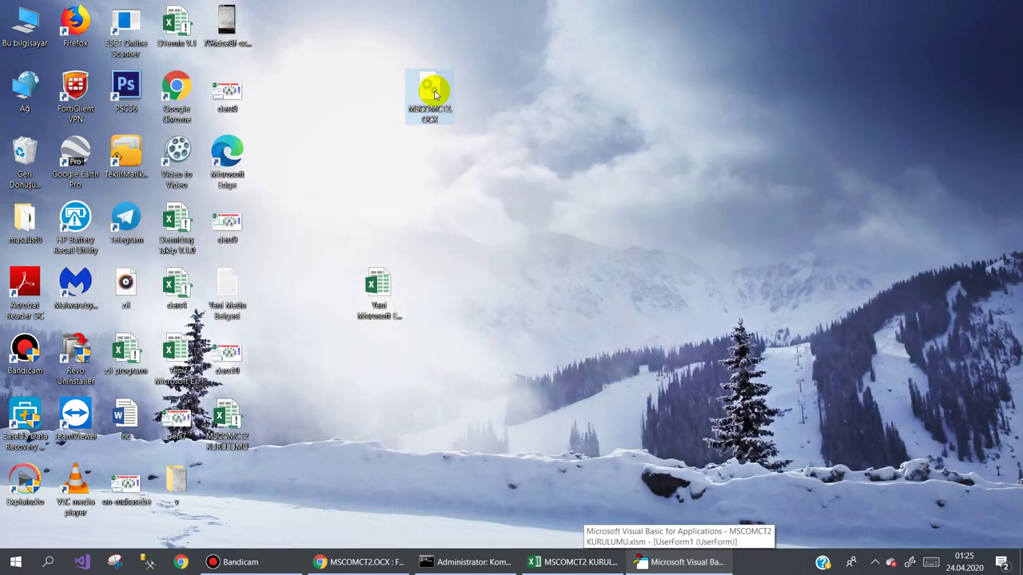
pyautogui.click(646, 562)
pyautogui.click(586, 563)
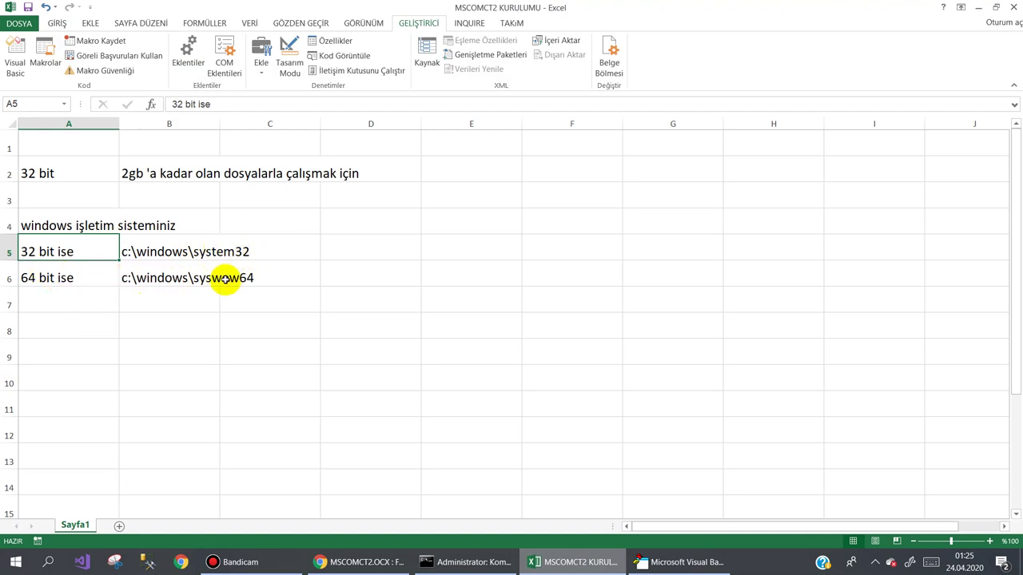
pyautogui.click(254, 279)
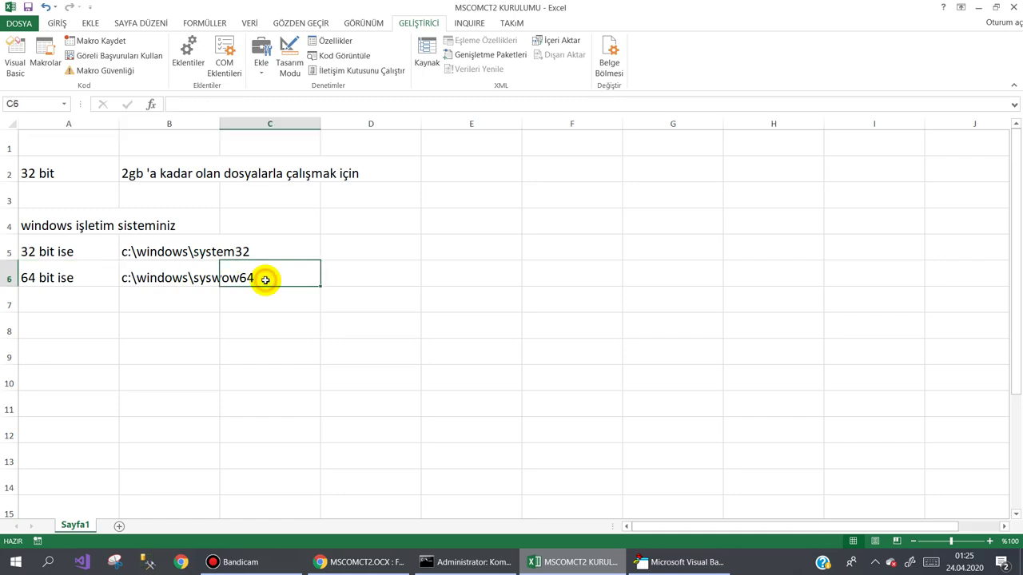
pyautogui.click(443, 568)
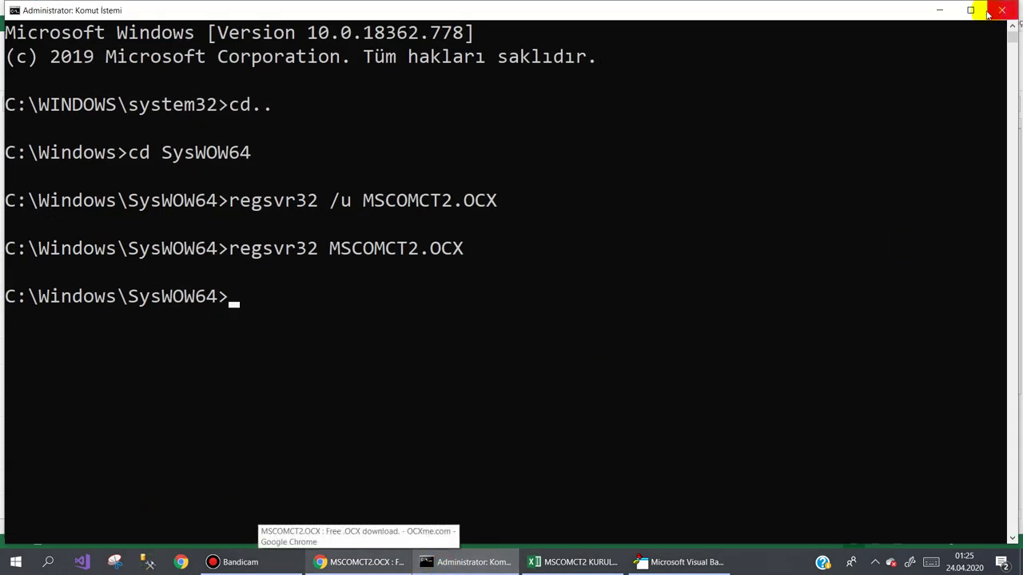
# Step: Highlight the regsvr32 MSCOMCT2.OCX command line, then minimize the Command Prompt
pyautogui.moveTo(231, 250); pyautogui.dragTo(462, 246)
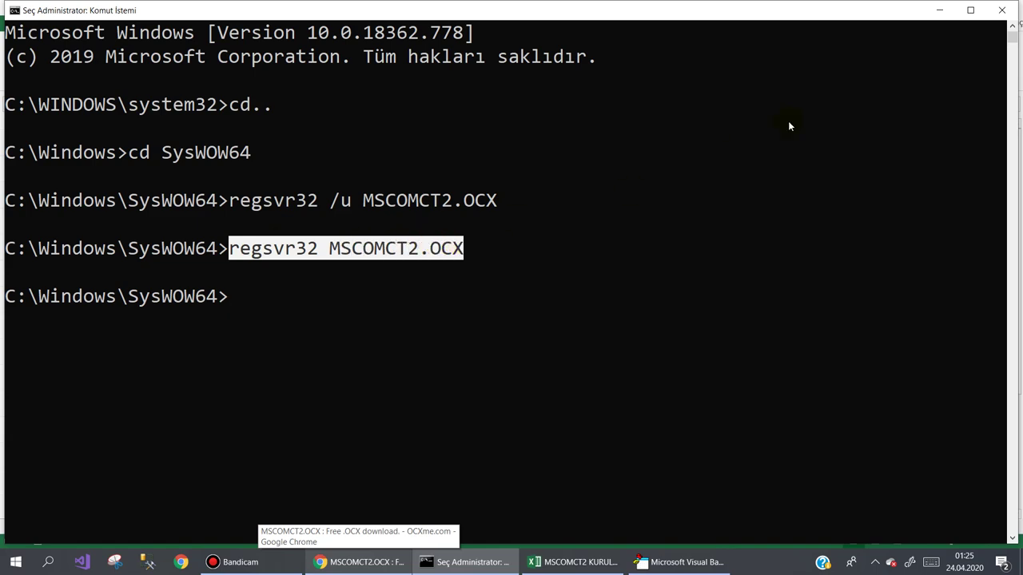
pyautogui.click(937, 10)
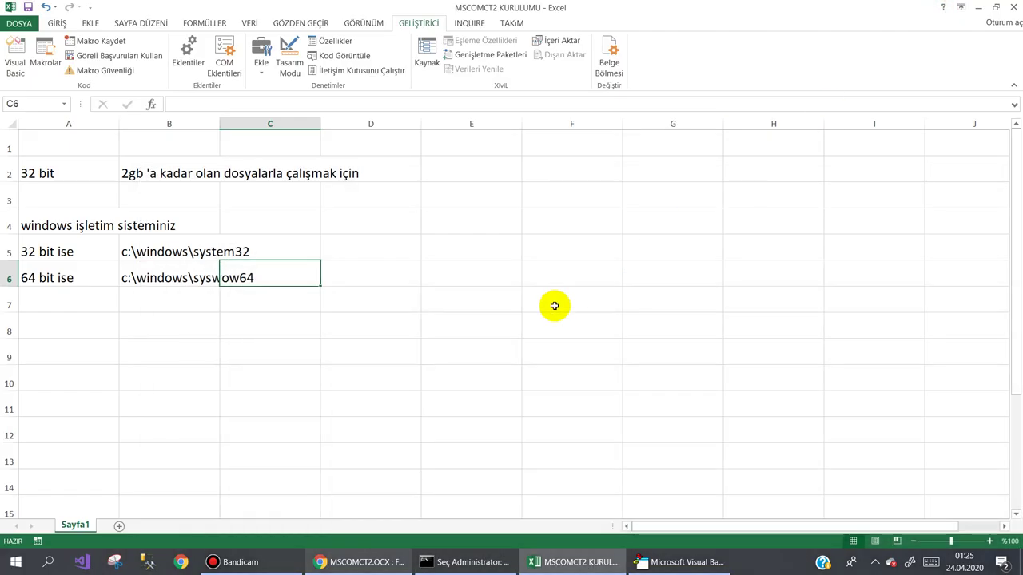
# Step: Minimize Excel to reveal the VBA editor, briefly show the MSCOMCT2.OCX download page, then switch to Bandicam
pyautogui.click(548, 563)
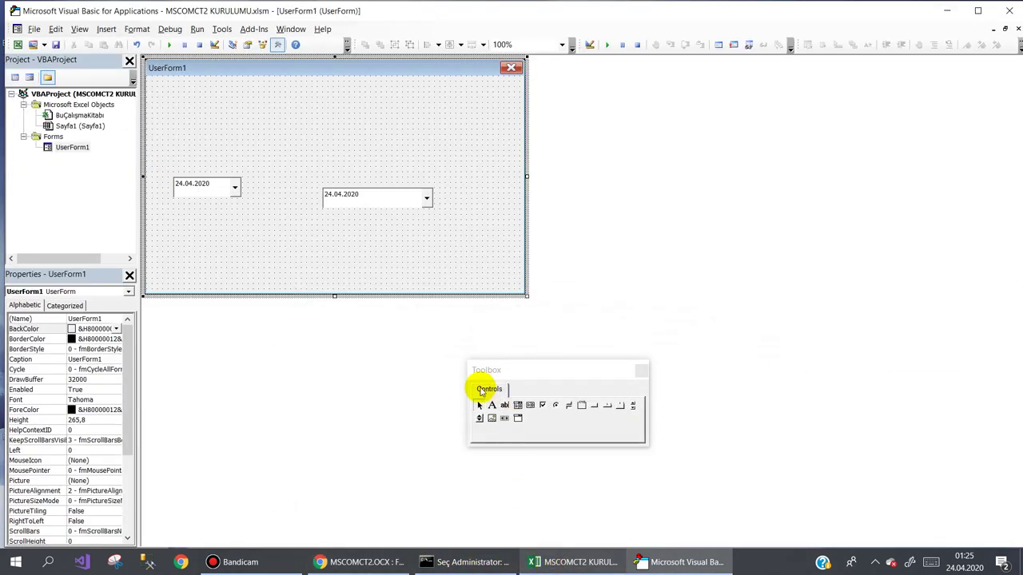
pyautogui.click(343, 562)
pyautogui.click(343, 561)
pyautogui.click(236, 562)
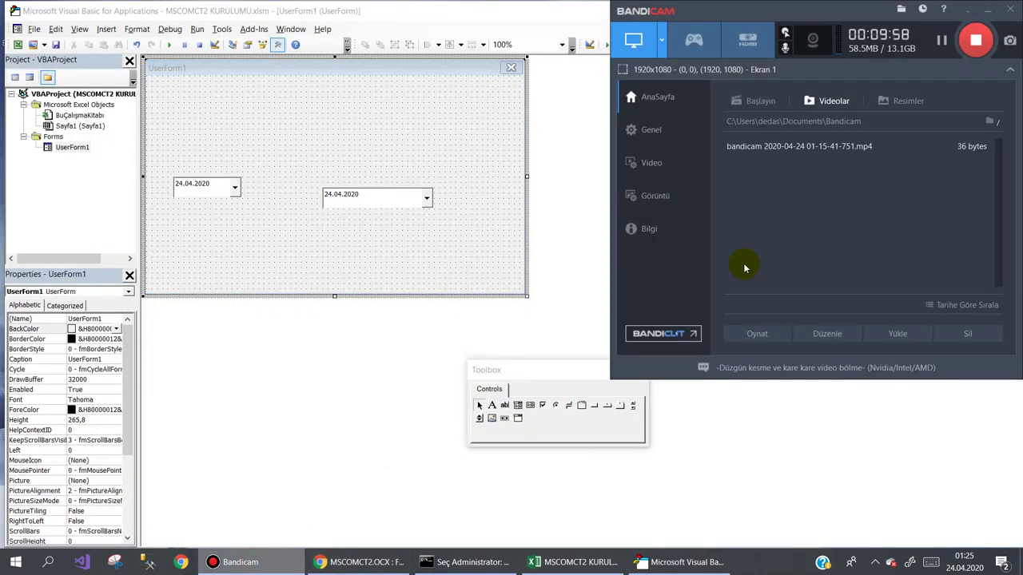